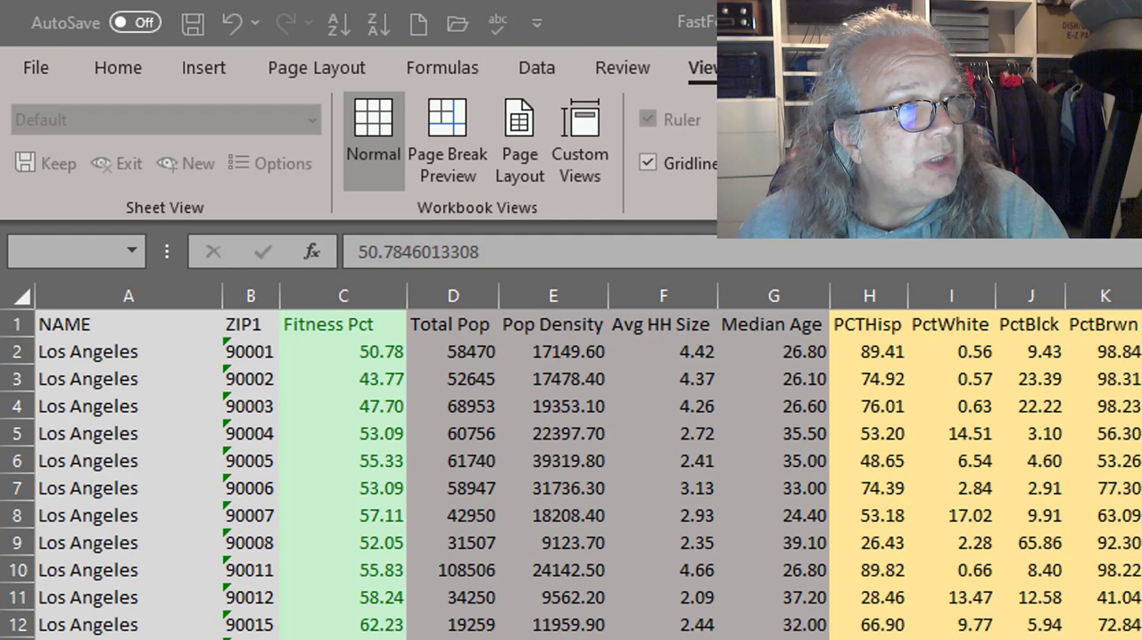
Step: Select the Fitness Pct column and the first record's cells A2:C2 to examine the dependent variable
left_click(339, 289)
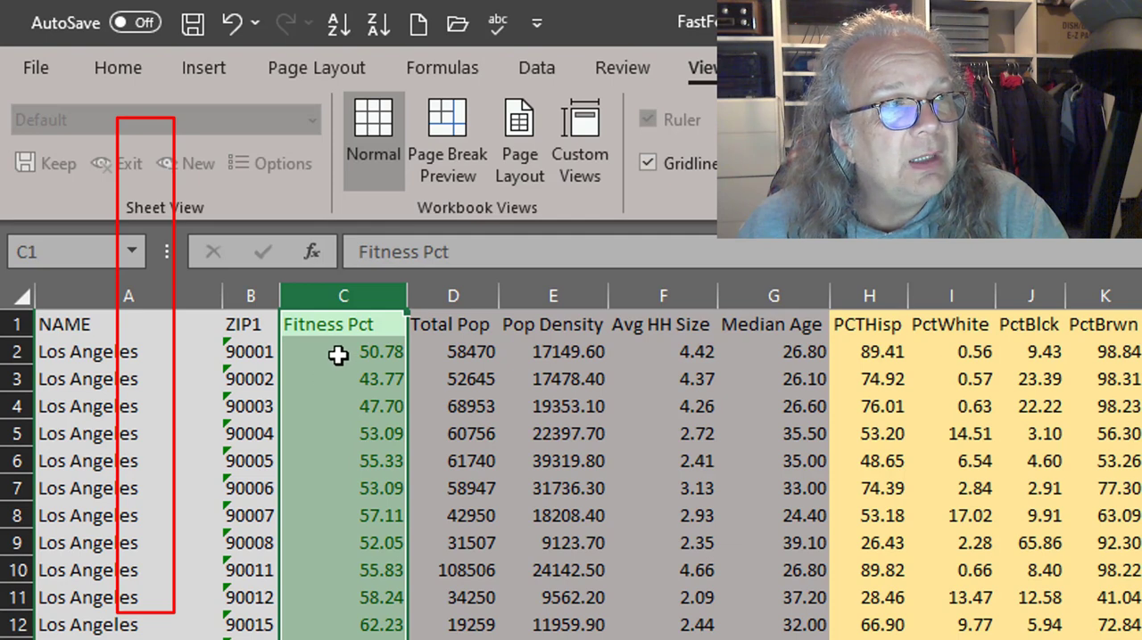
left_click(290, 354)
left_click_drag(290, 354, 80, 355)
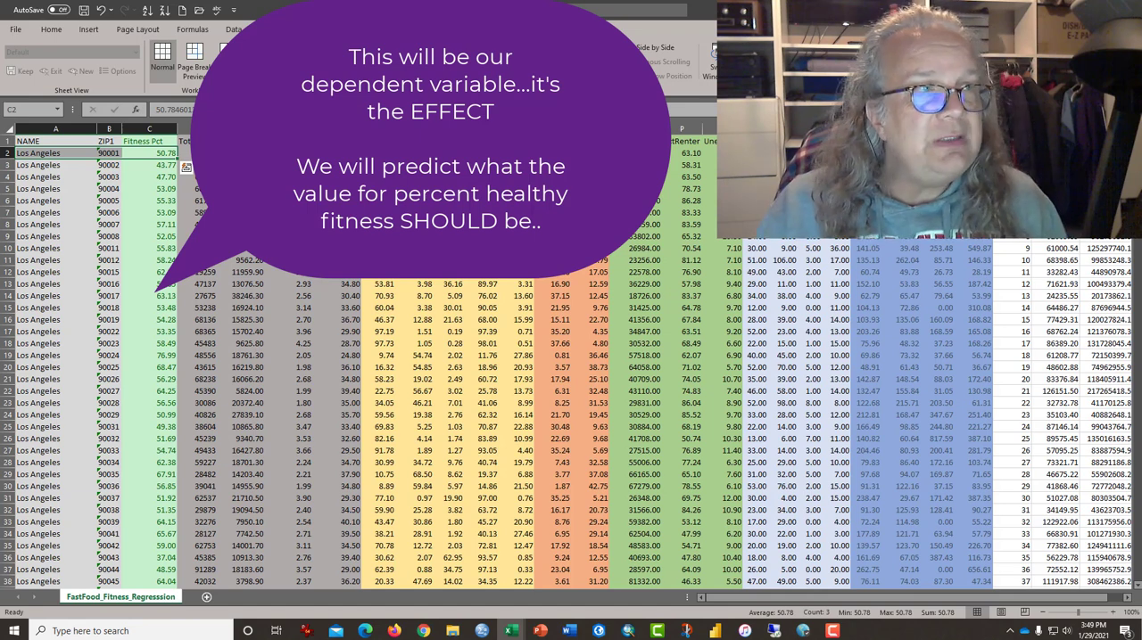
Step: Highlight the predictor columns Total Pop through LQSPM10 alternately with the Fitness Pct column to compare causes and effect
left_click_drag(206, 143, 962, 331)
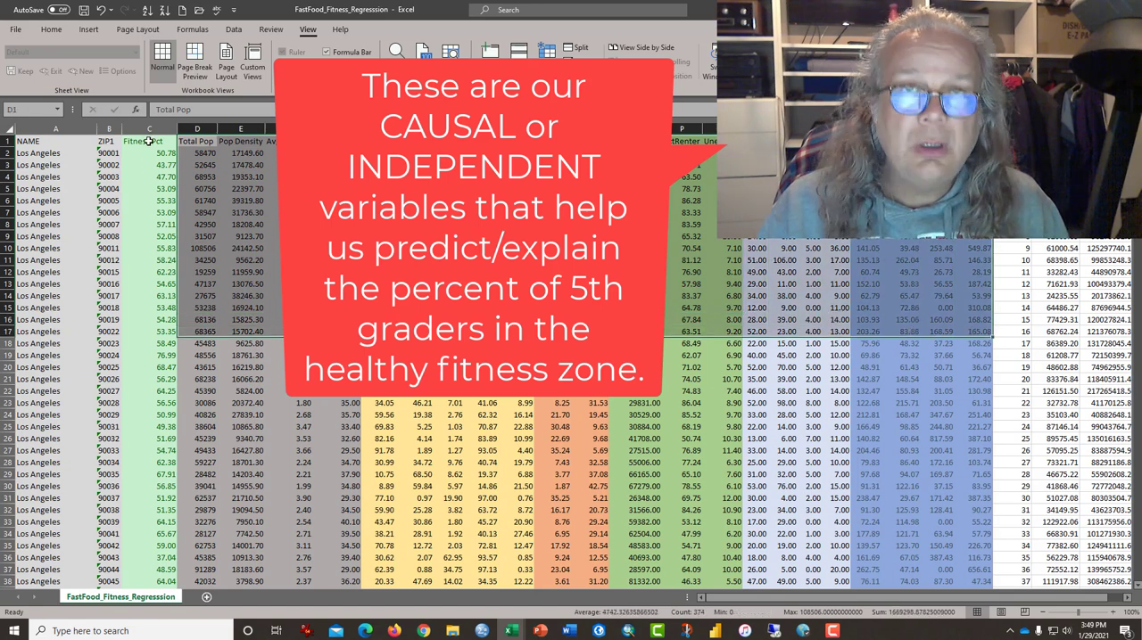
left_click_drag(149, 141, 157, 314)
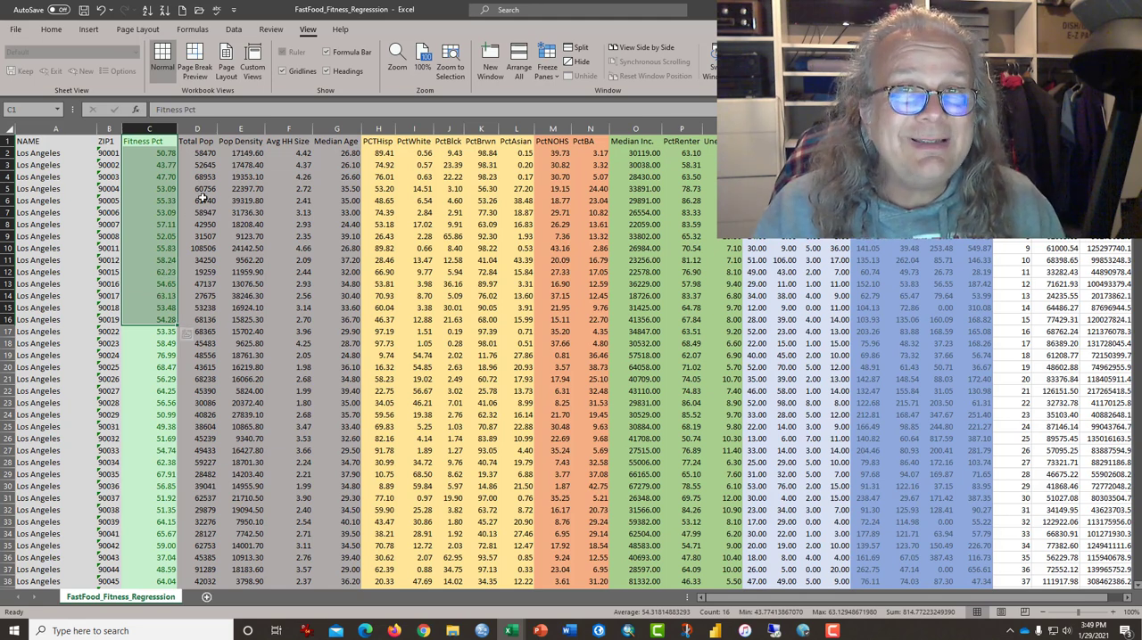
left_click_drag(197, 143, 968, 305)
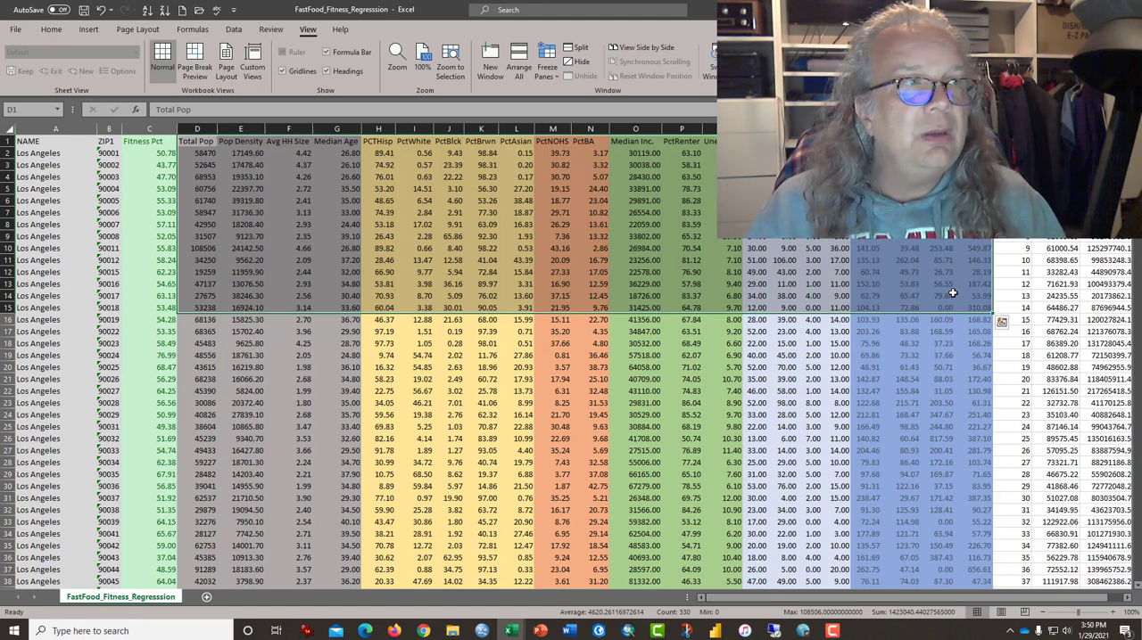
left_click_drag(145, 142, 129, 321)
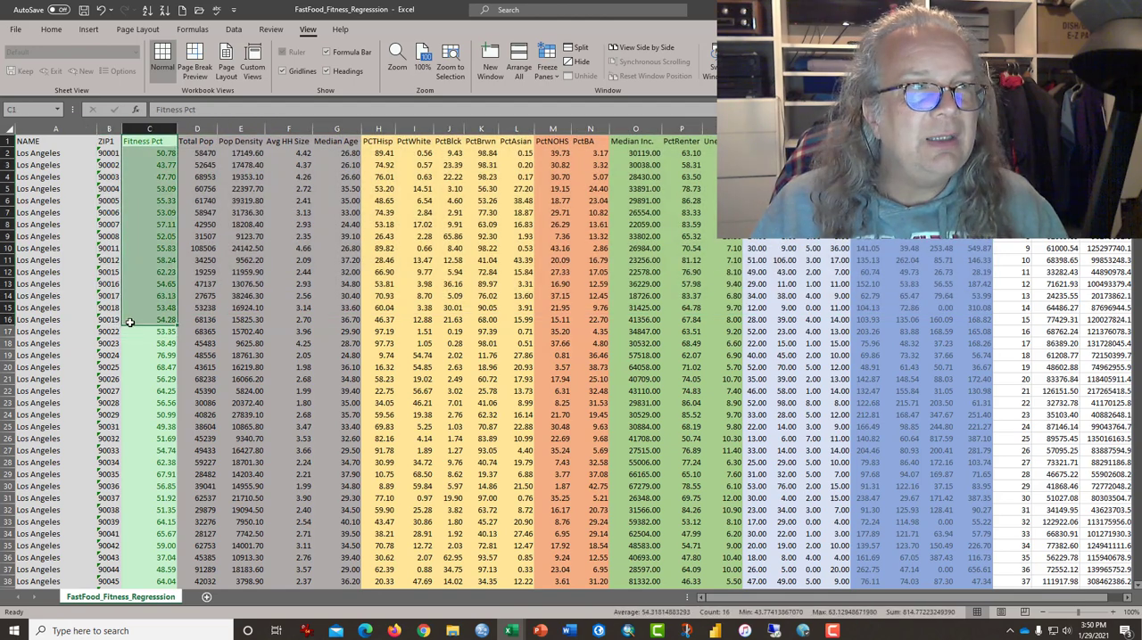
left_click_drag(207, 142, 964, 367)
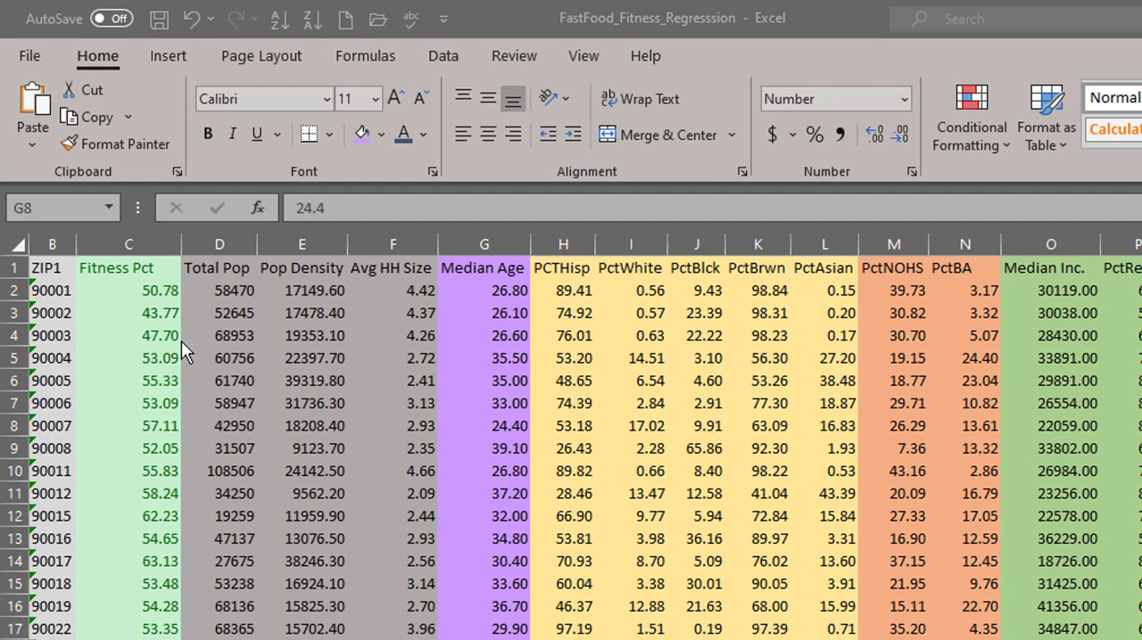
Step: Highlight the upper rows of Fitness Pct and of the population columns Total Pop through Avg HH Size
left_click(139, 269)
left_click_drag(139, 268, 100, 478)
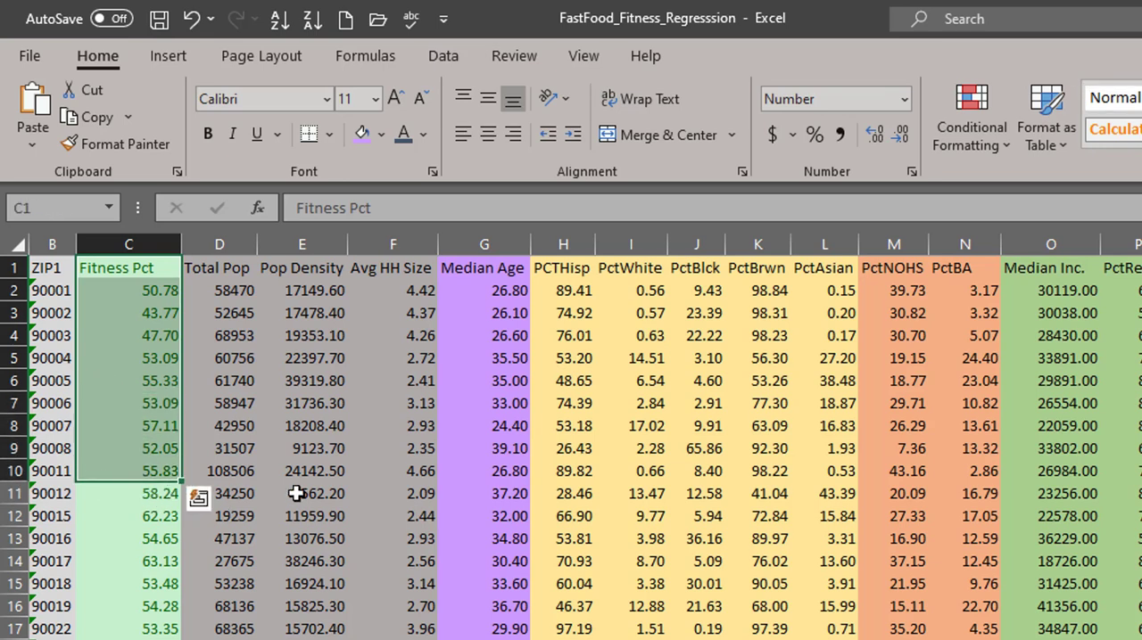
left_click_drag(229, 271, 366, 476)
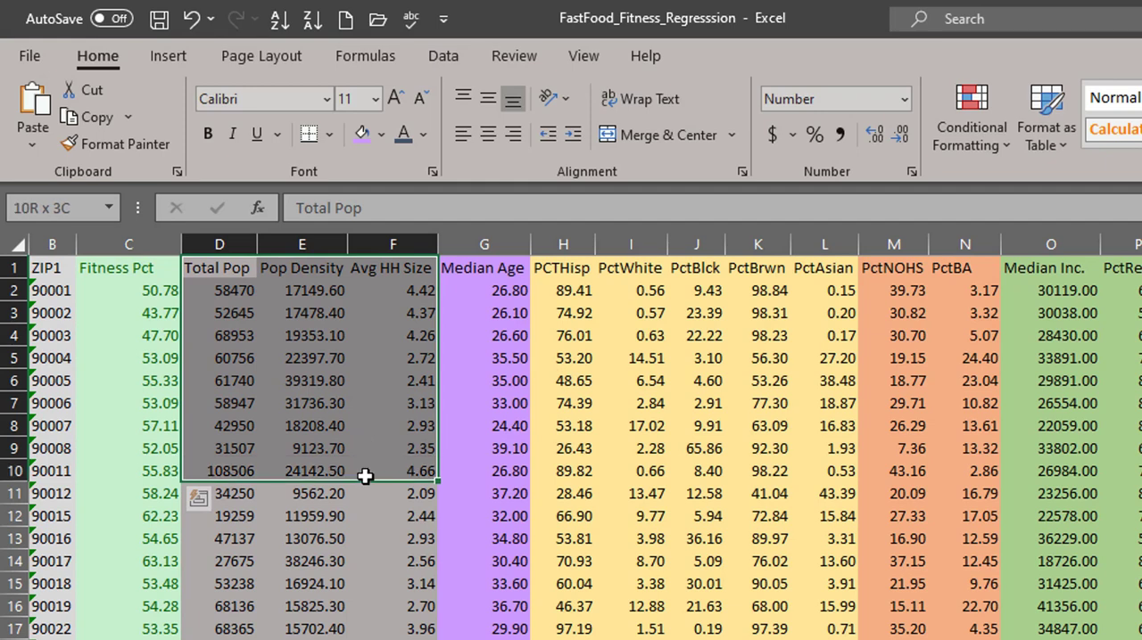
left_click_drag(365, 476, 308, 462)
left_click_drag(288, 268, 353, 520)
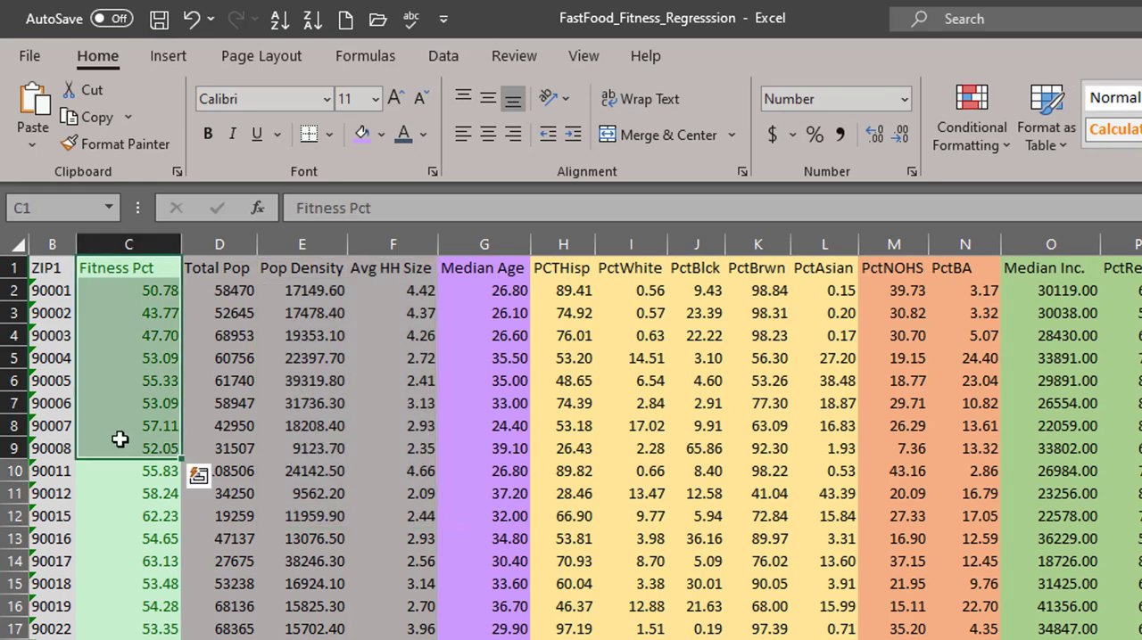
Step: Highlight the upper rows of Median Age, the ethnicity columns PCTHisp through PctAsian, and the education columns PctNOHS and PctBA
left_click_drag(491, 268, 490, 483)
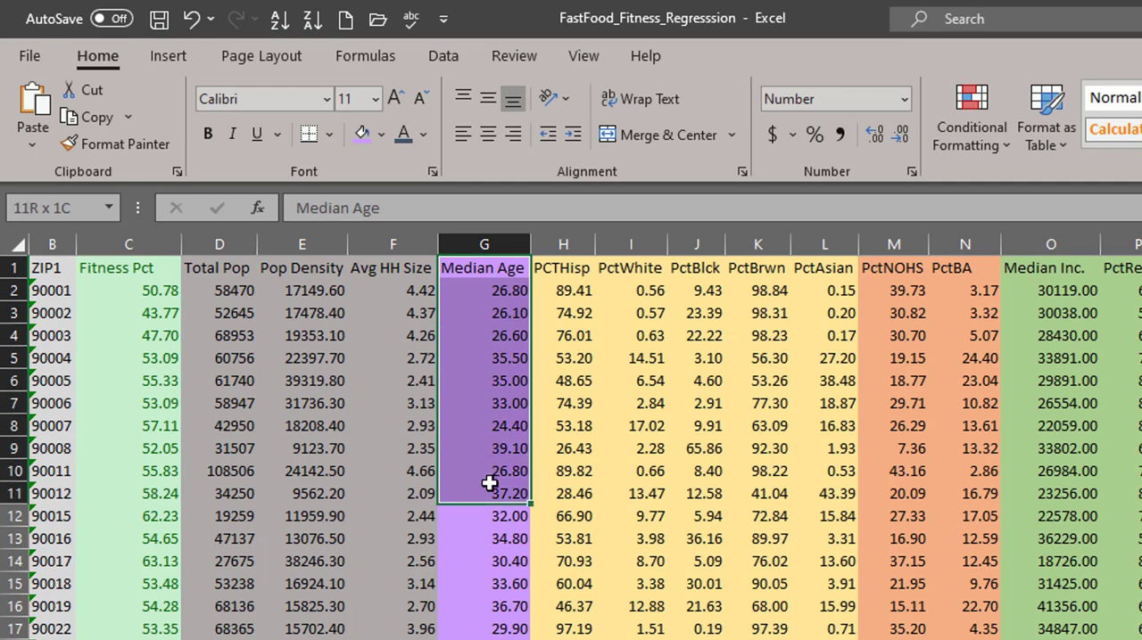
left_click_drag(556, 271, 815, 504)
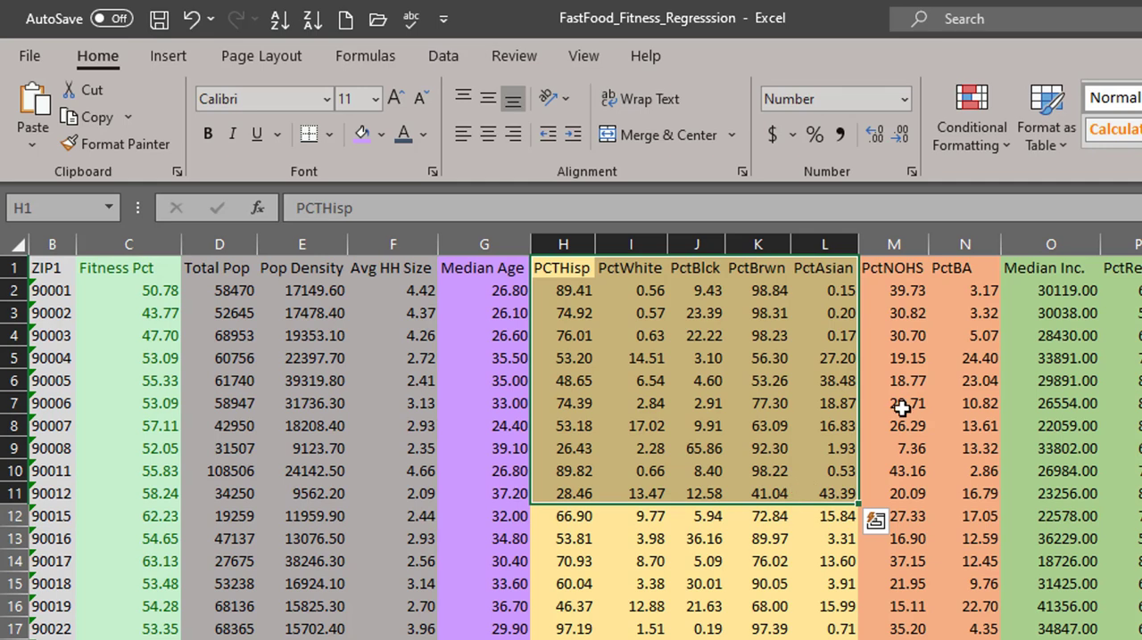
left_click_drag(897, 270, 896, 460)
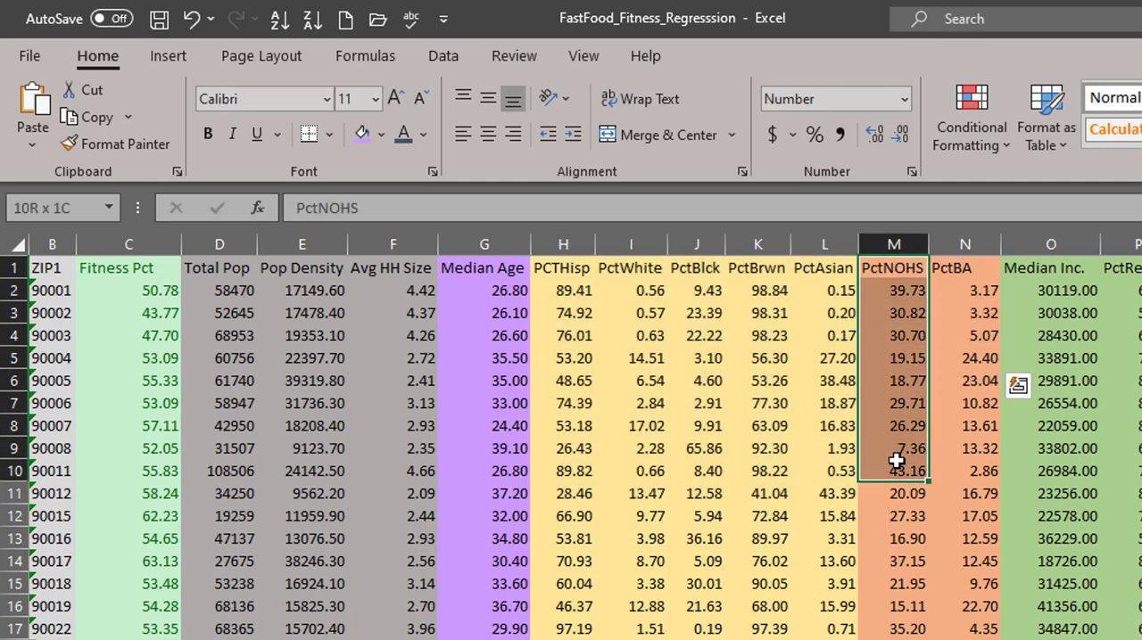
left_click_drag(966, 266, 984, 471)
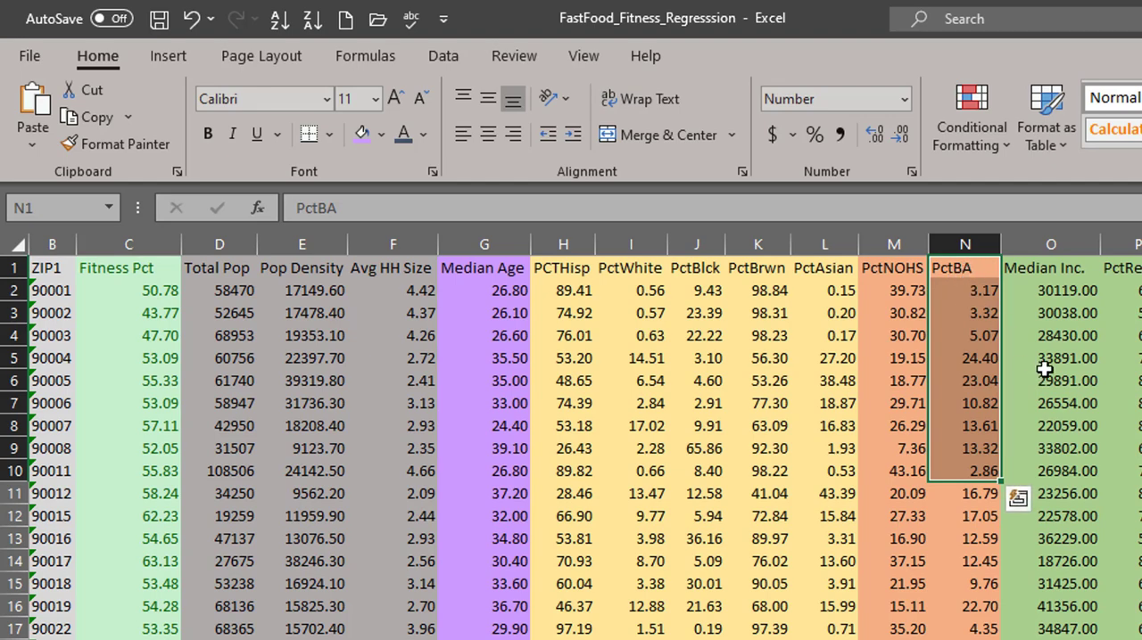
Step: Highlight the economic columns starting at Median Inc. and the dark blue columns LQFF10 through LQSPM10
left_click_drag(1051, 268, 1141, 324)
left_click_drag(748, 325, 827, 469)
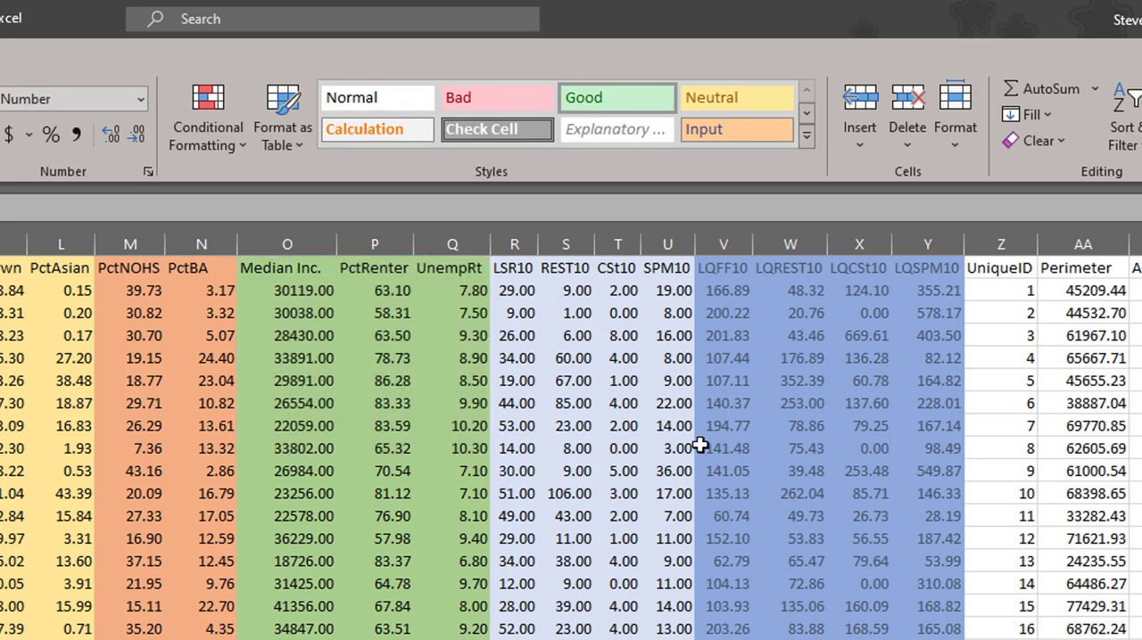
left_click_drag(722, 265, 927, 427)
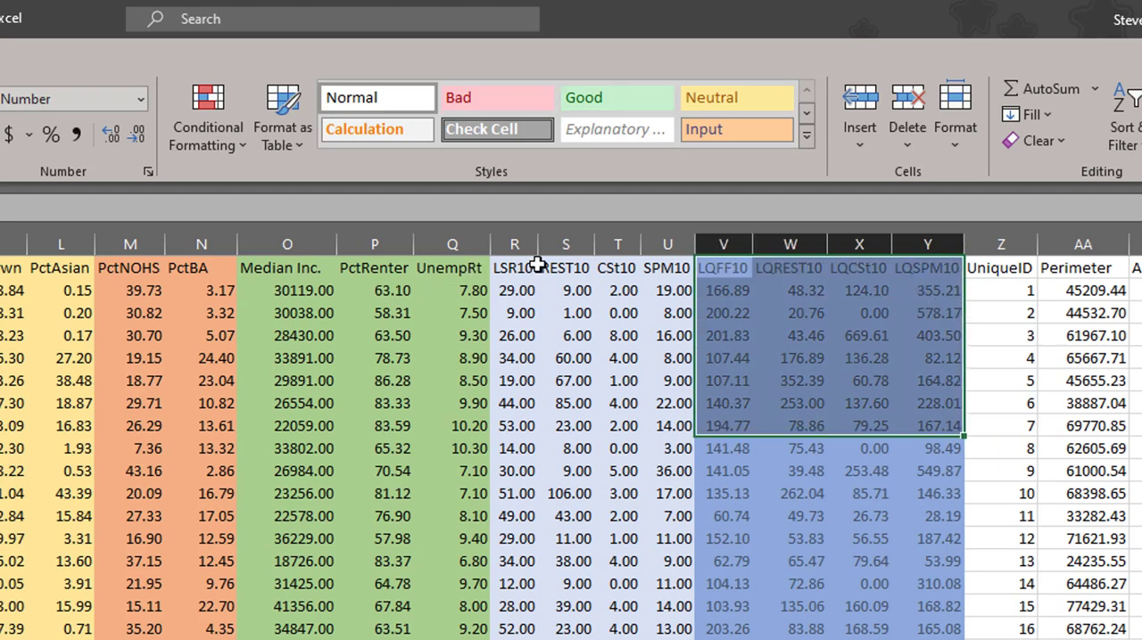
Step: Widen column R slightly and highlight the upper values of the LSR10 and CSt10 columns
left_click_drag(540, 252, 548, 249)
left_click_drag(519, 290, 526, 358)
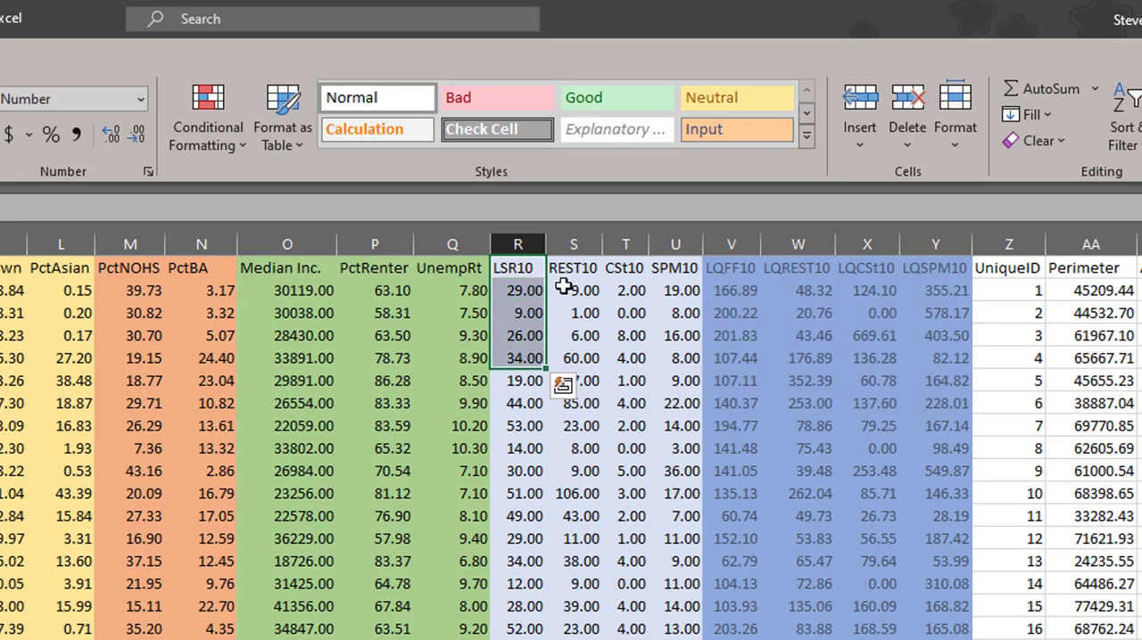
left_click_drag(627, 291, 630, 315)
left_click_drag(636, 360, 635, 384)
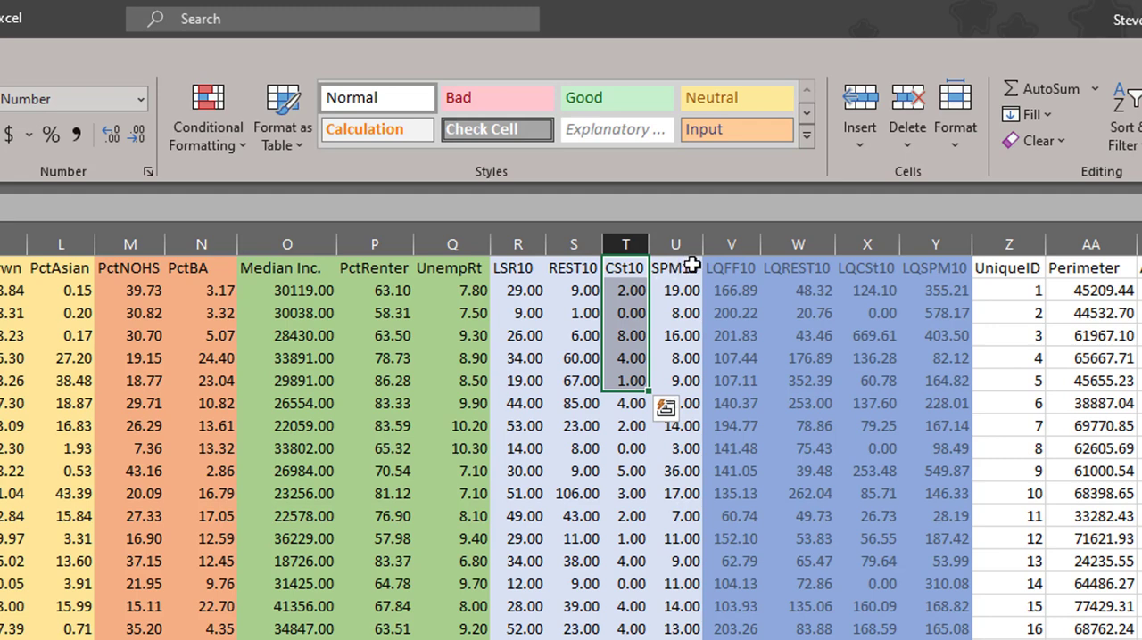
Step: Highlight the upper rows of each food outlet count column: LSR10, REST10, CSt10 and SPM10
left_click_drag(521, 291, 519, 404)
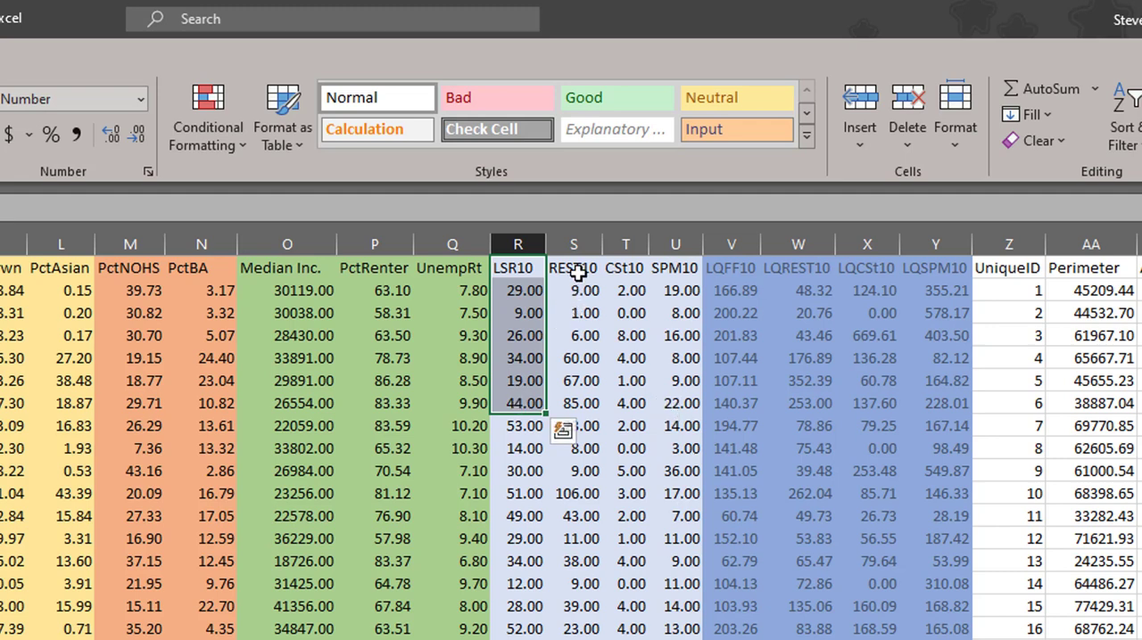
left_click_drag(578, 291, 591, 417)
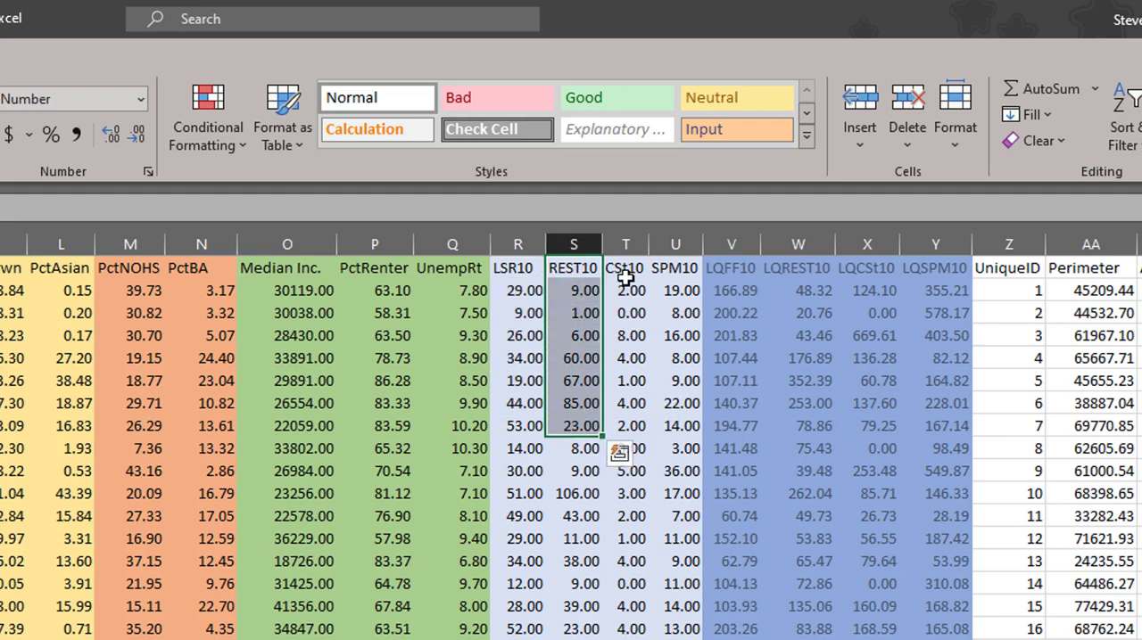
left_click_drag(625, 287, 627, 361)
left_click_drag(677, 268, 682, 390)
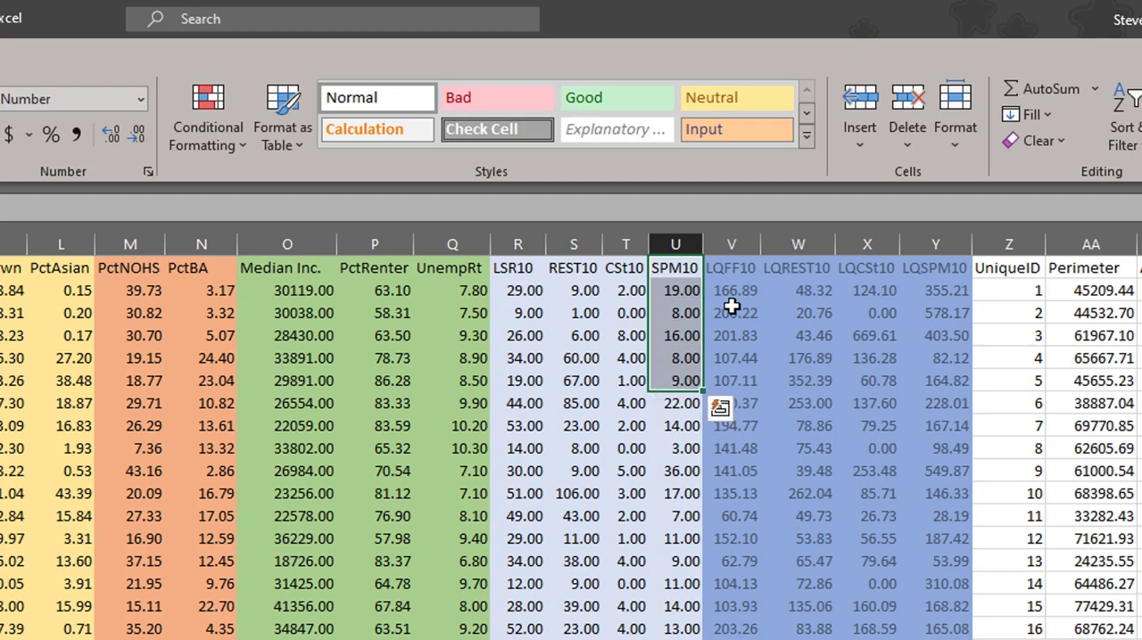
Step: Highlight the block LQFF10 through LQSPM10, and each of its four columns individually
left_click_drag(726, 271, 911, 457)
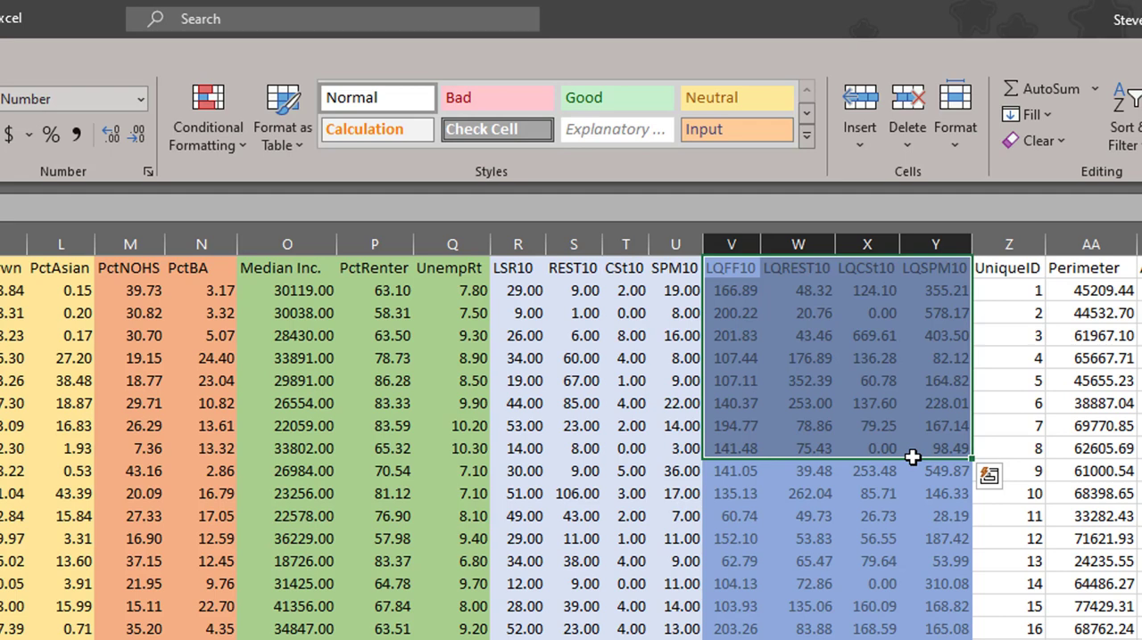
left_click_drag(726, 291, 724, 399)
left_click_drag(794, 291, 803, 403)
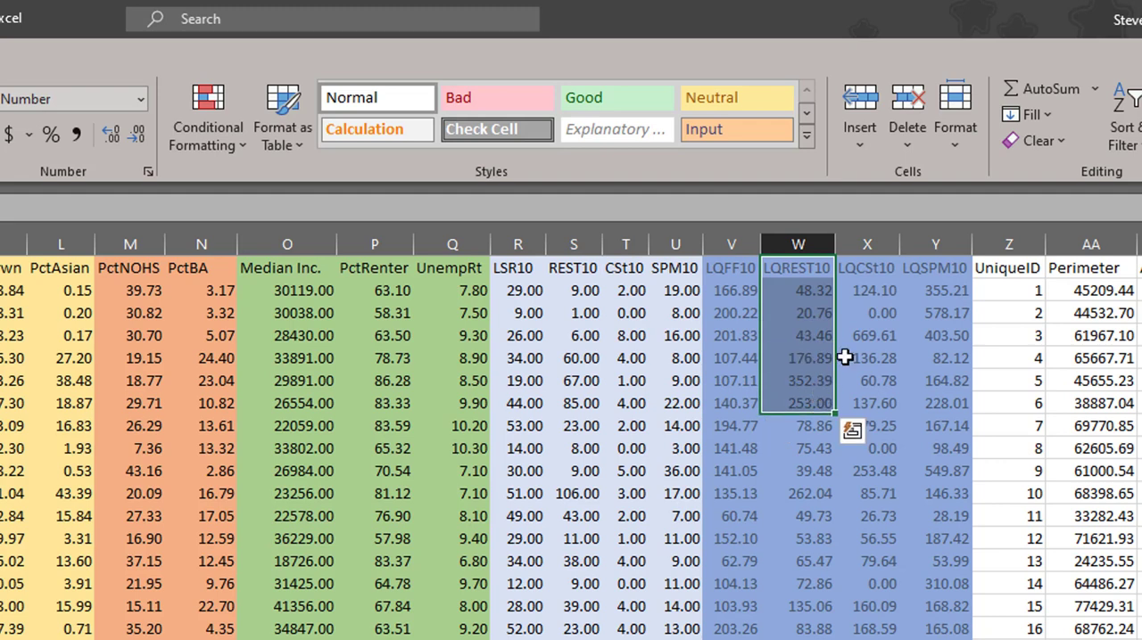
left_click_drag(865, 283, 884, 404)
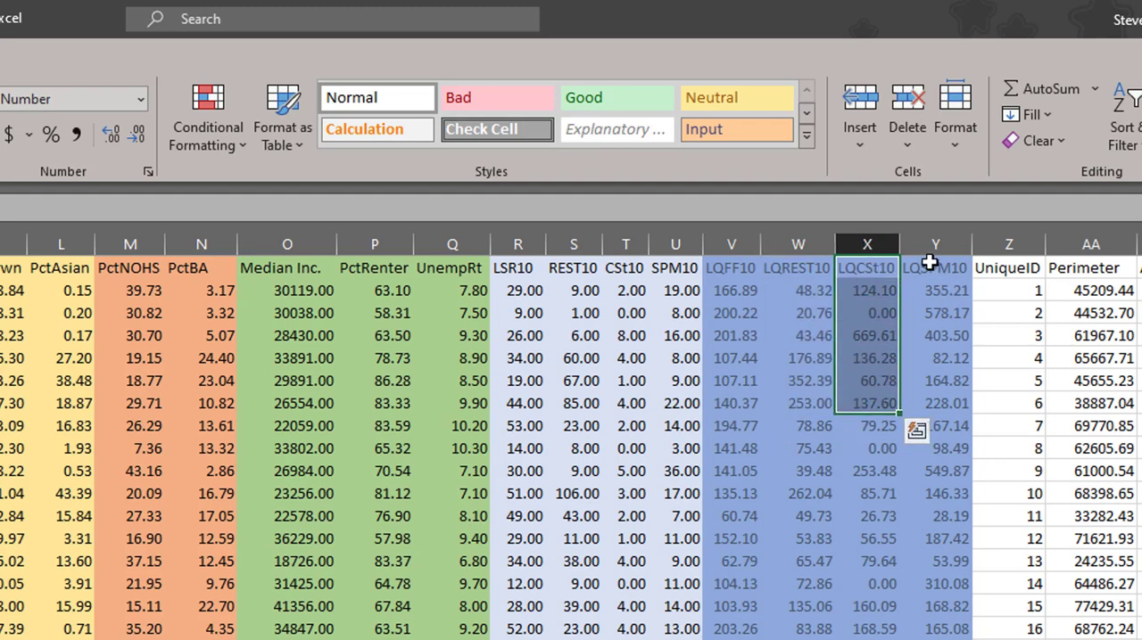
left_click_drag(941, 288, 944, 379)
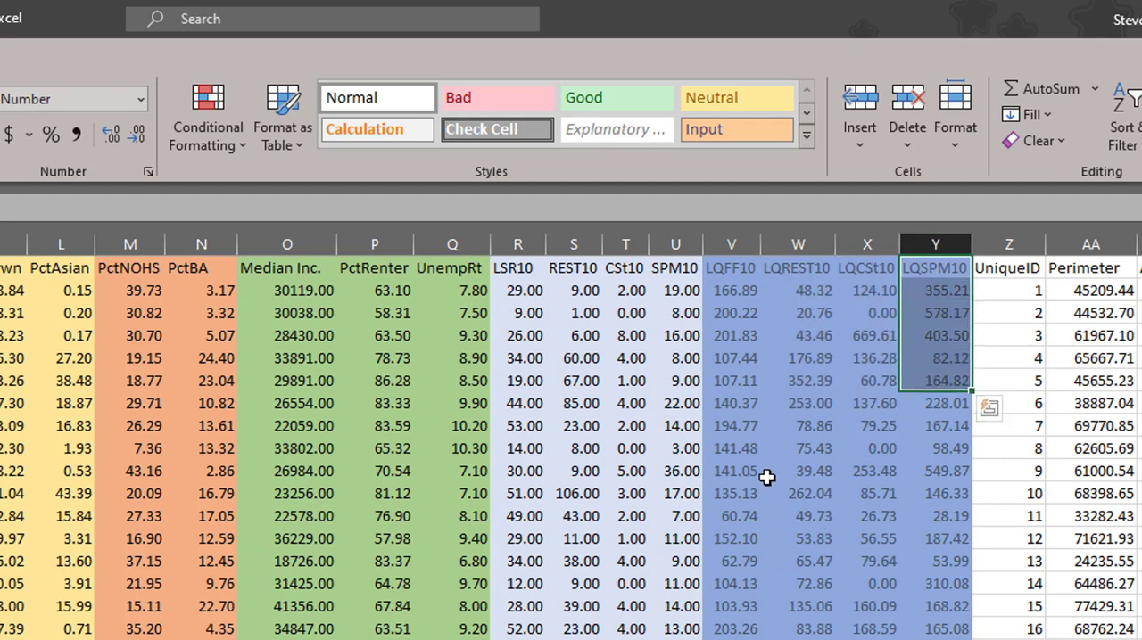
Step: Select the first five rows of LQ values in V2:Y6, and individual values in the LQFF10 column
left_click_drag(745, 294, 933, 378)
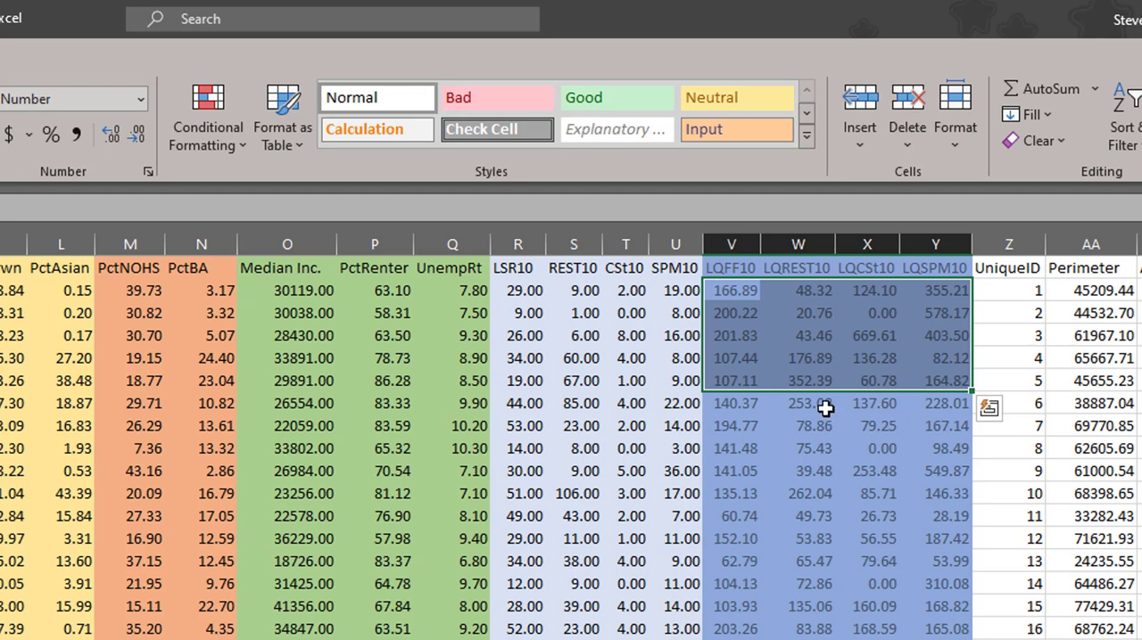
left_click(735, 378)
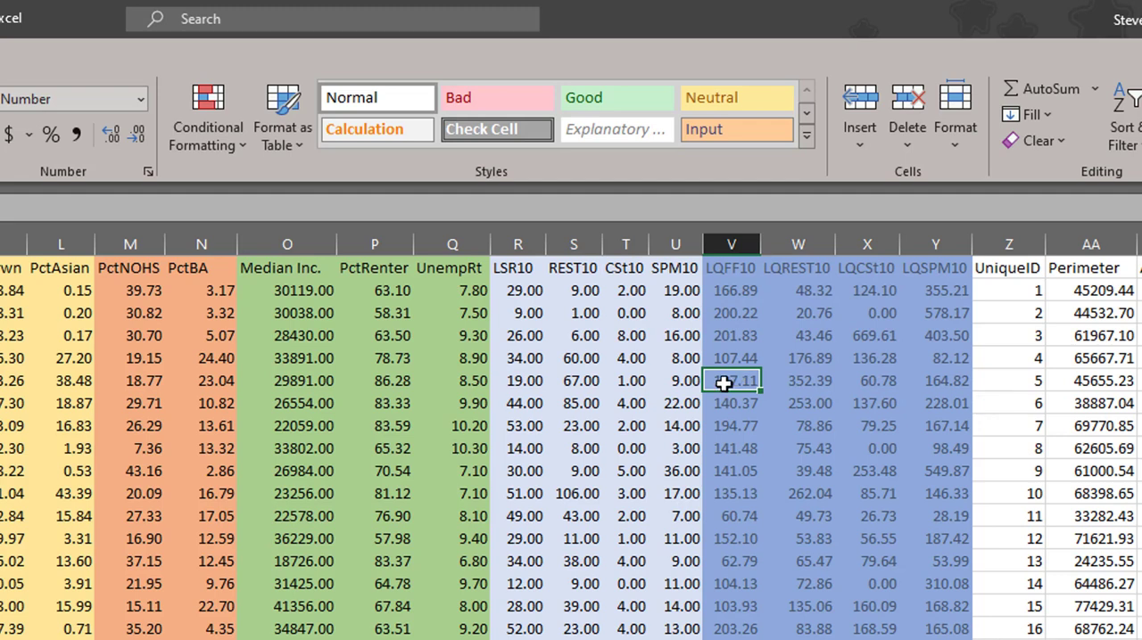
left_click_drag(729, 358, 731, 379)
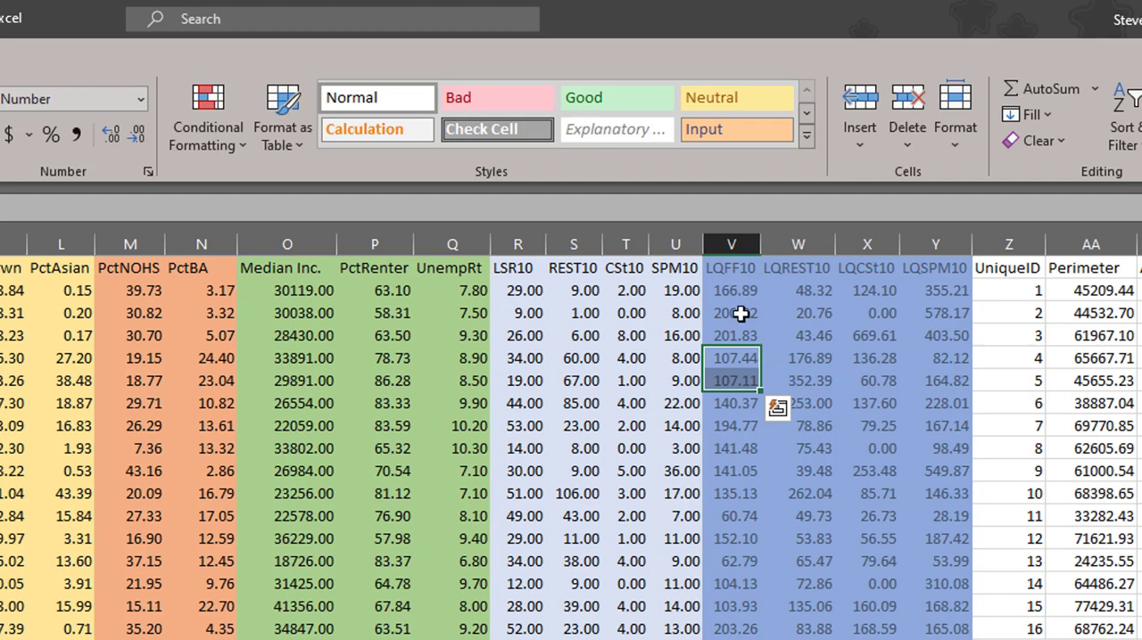
Step: Highlight the count columns LSR10 through SPM10 and the LQ columns LQFF10 through LQSPM10 to compare the two groups
left_click_drag(520, 269, 660, 523)
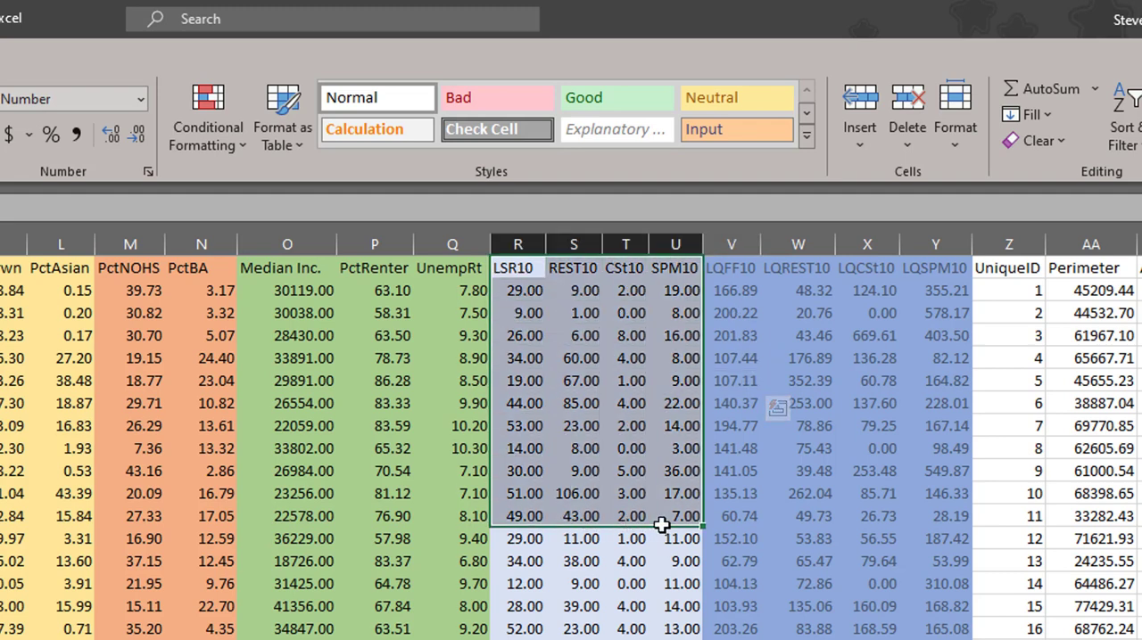
left_click(803, 401)
left_click_drag(737, 270, 946, 518)
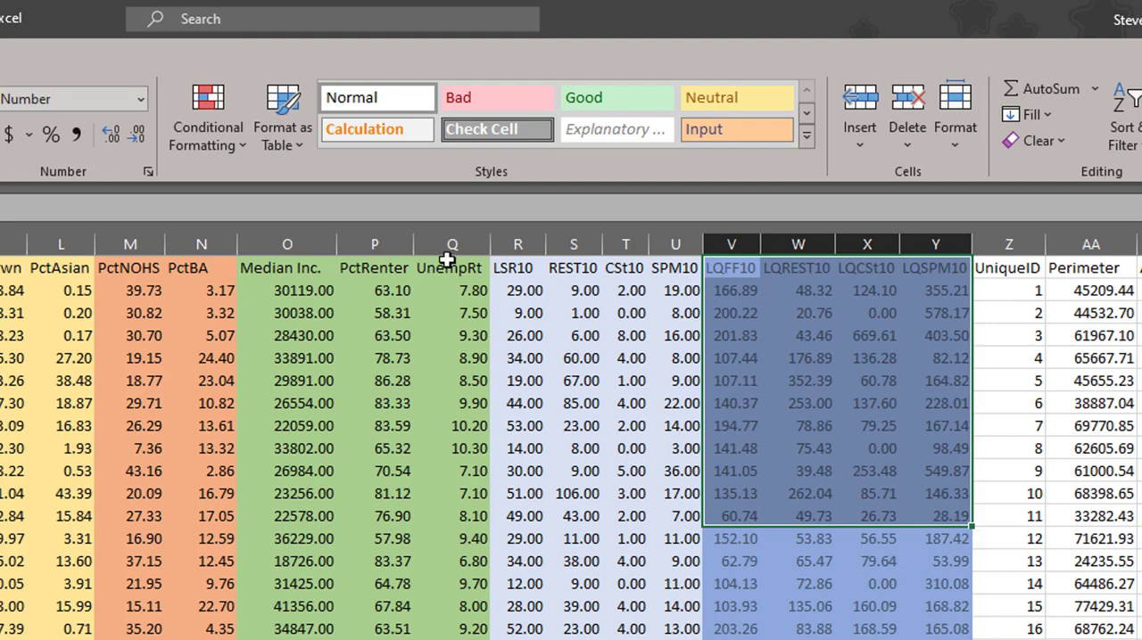
Step: Highlight the upper rows of UnempRt, PctRenter, the columns from PctBA onward, and Pop Density to examine their data types
left_click_drag(446, 267, 450, 494)
left_click_drag(387, 268, 383, 513)
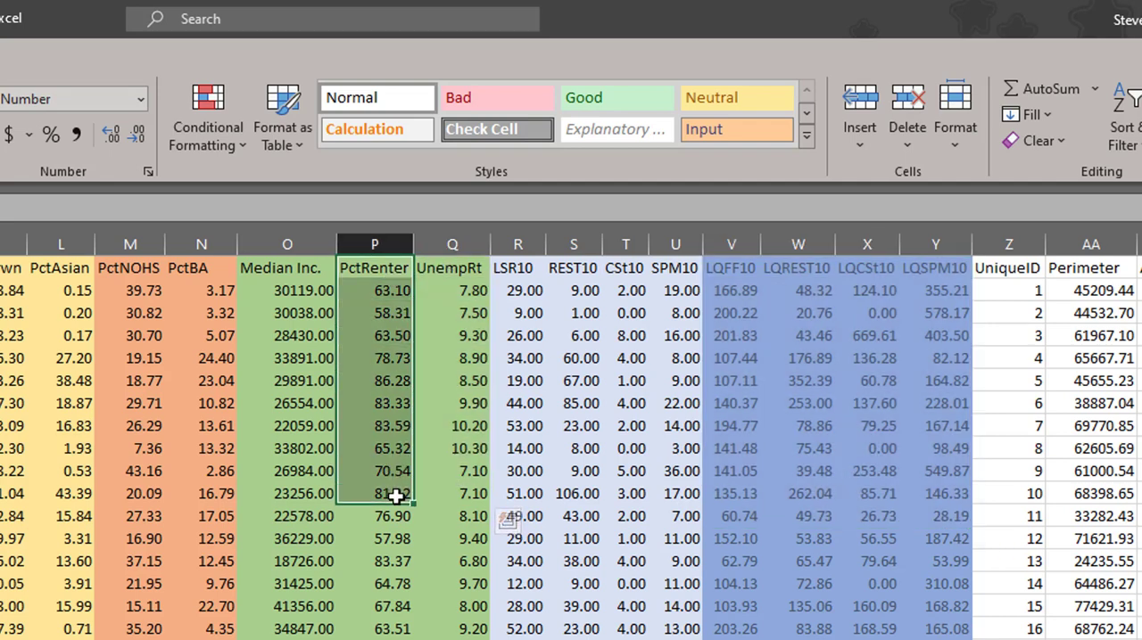
left_click_drag(199, 270, 343, 427)
left_click_drag(161, 185, 177, 304)
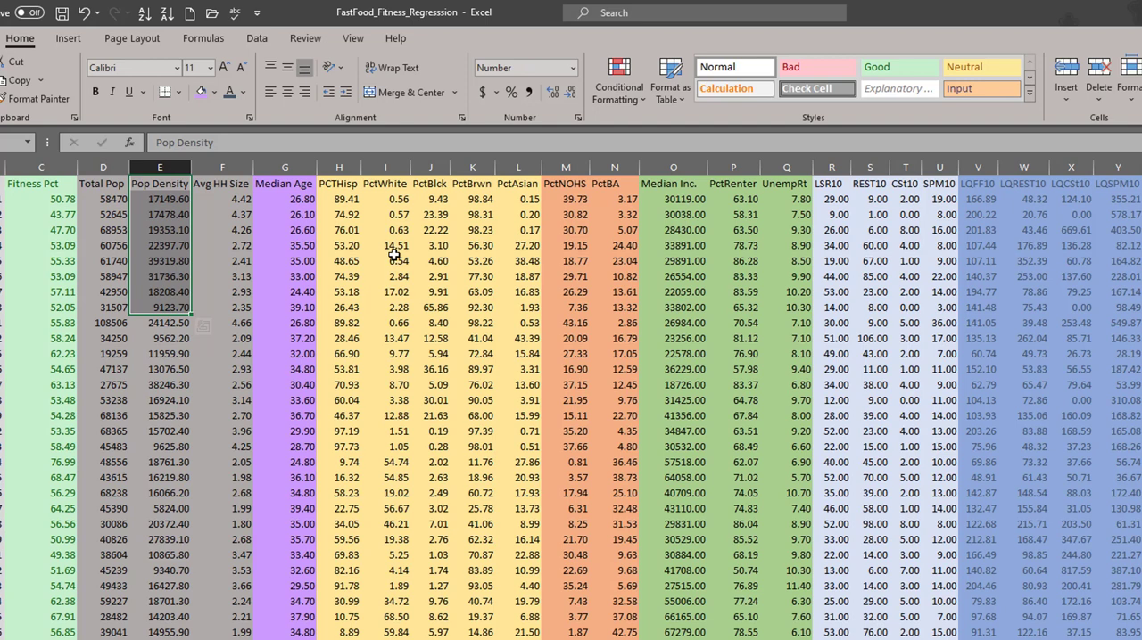
Step: Select the upper Fitness Pct values, a cell in Avg HH Size, and the first Fitness Pct value in C2
left_click_drag(53, 185, 55, 322)
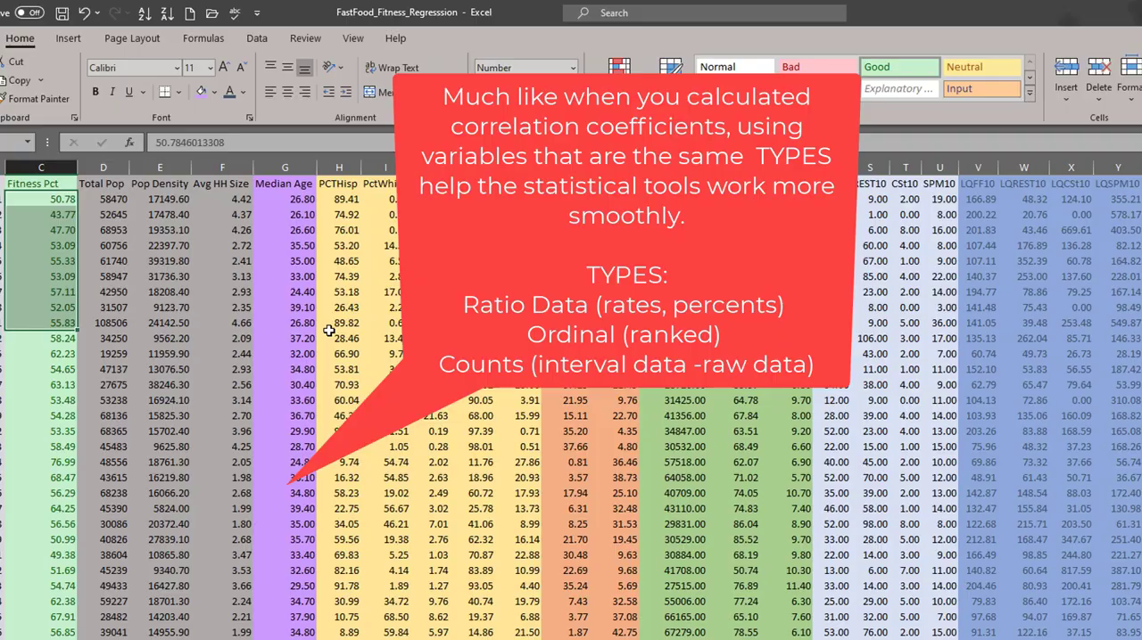
left_click(222, 292)
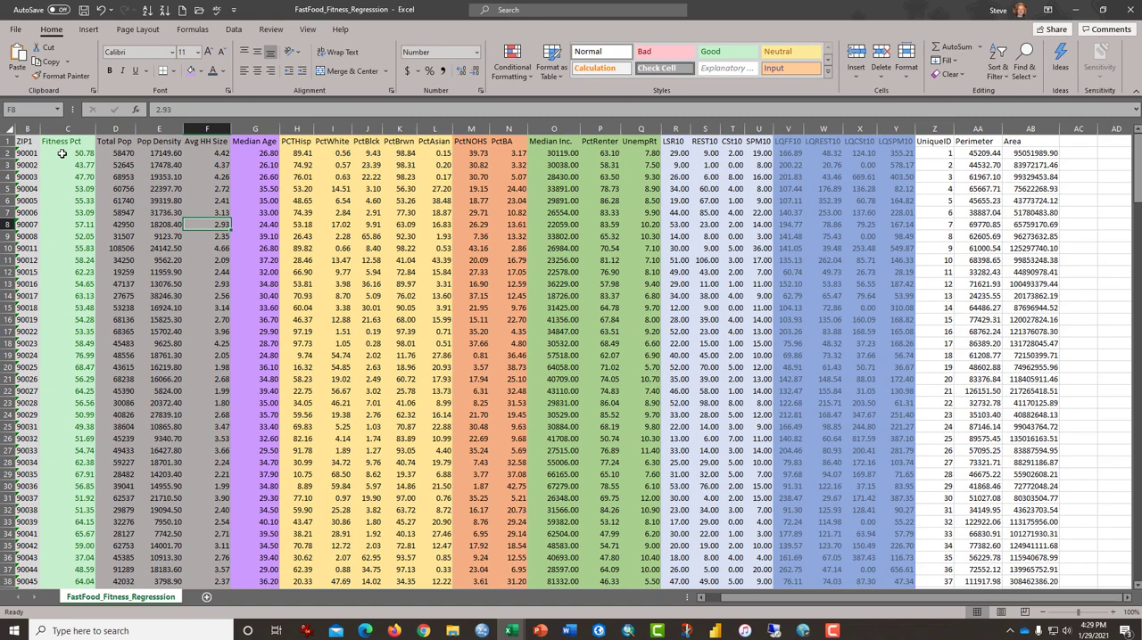
left_click(44, 198)
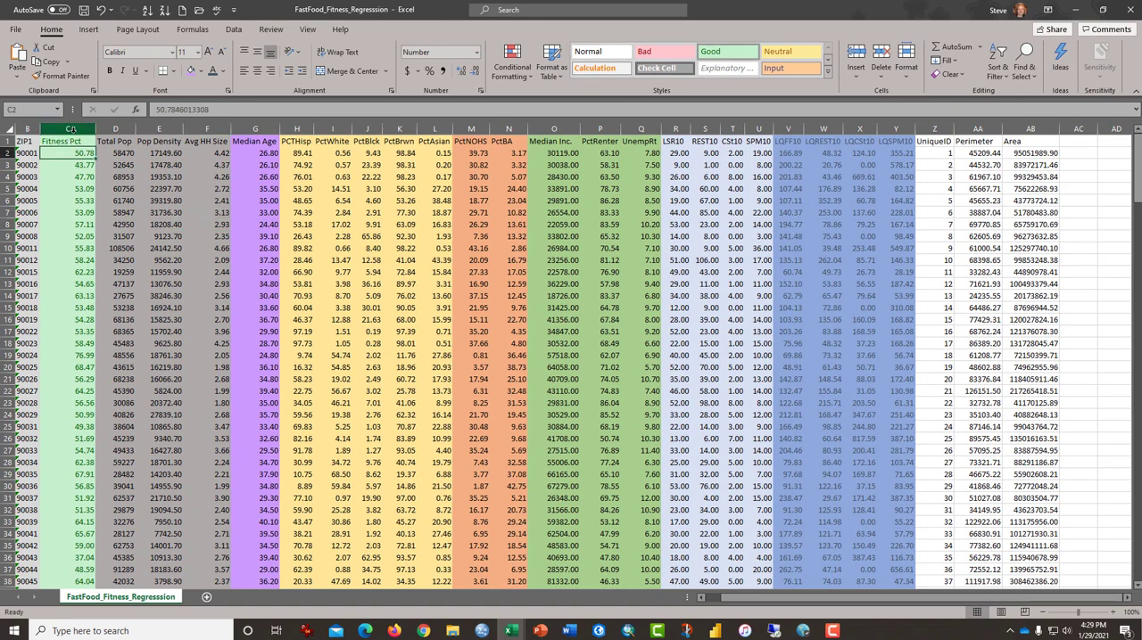
Step: Enter the label "Skewness" in C246, two rows below the last Fitness Pct value
left_click(307, 29)
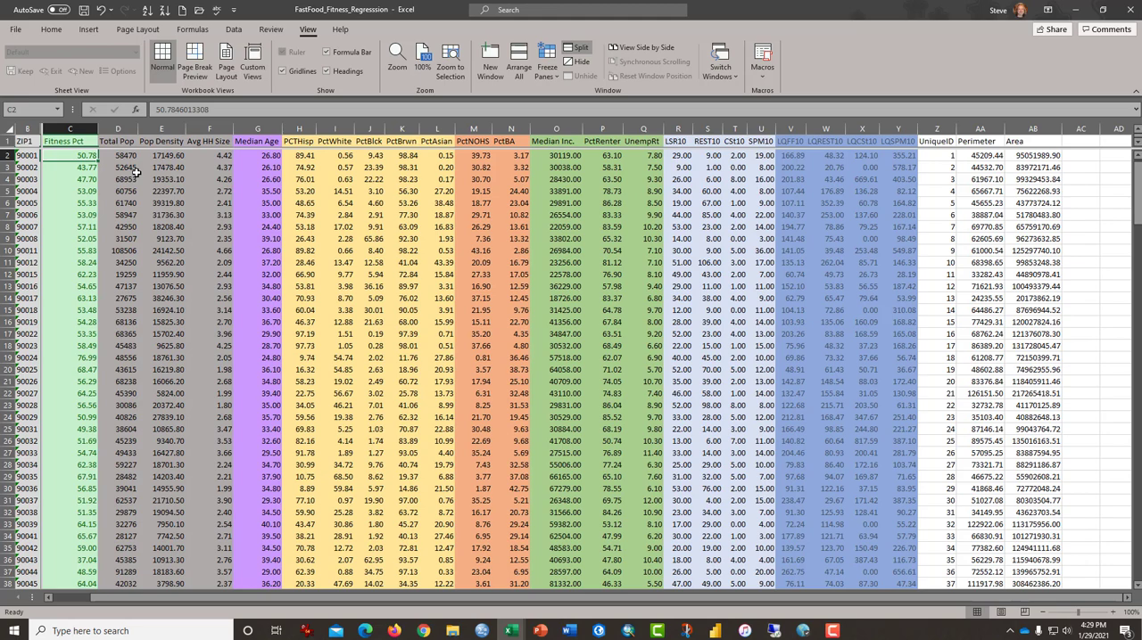
key("ctrl+Down")
key("Down")
key("Down")
key("Down")
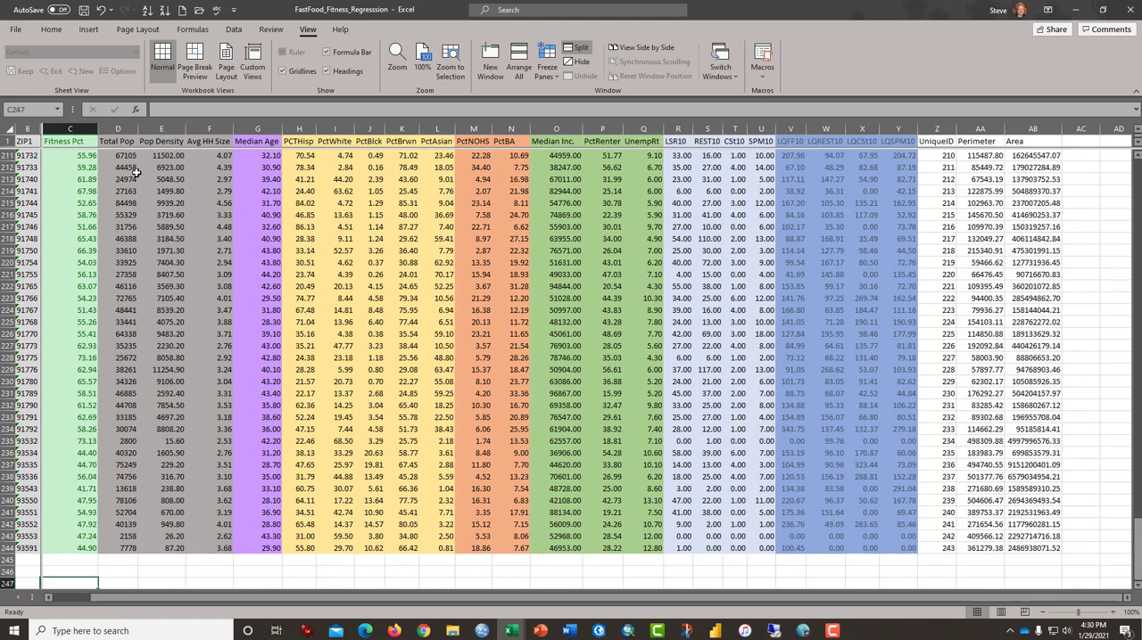
key("Up")
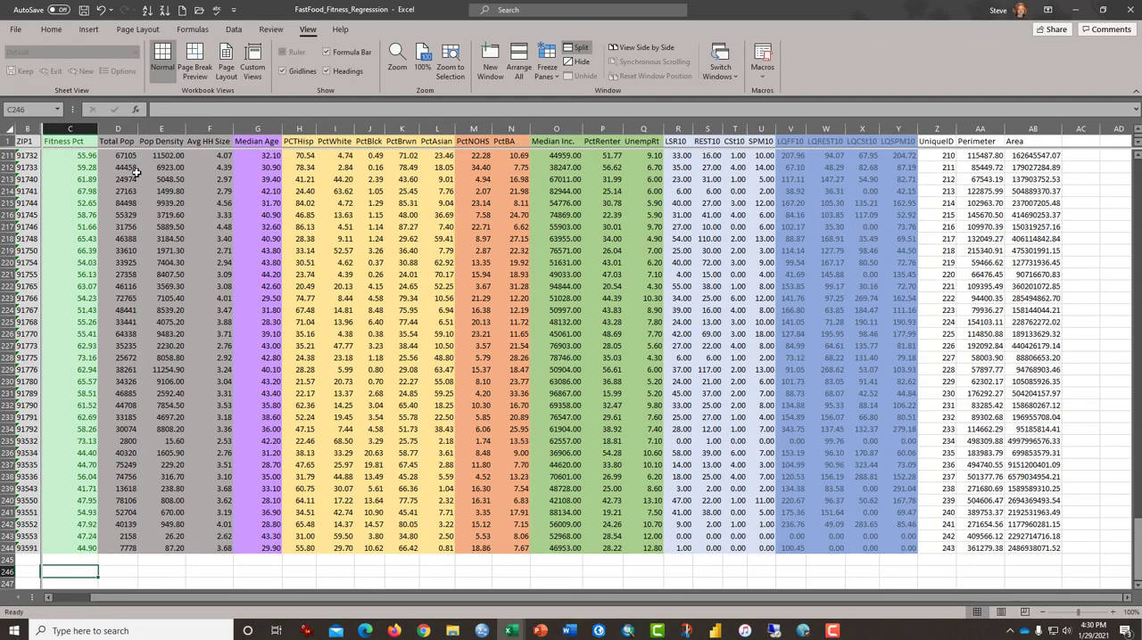
type("Skew")
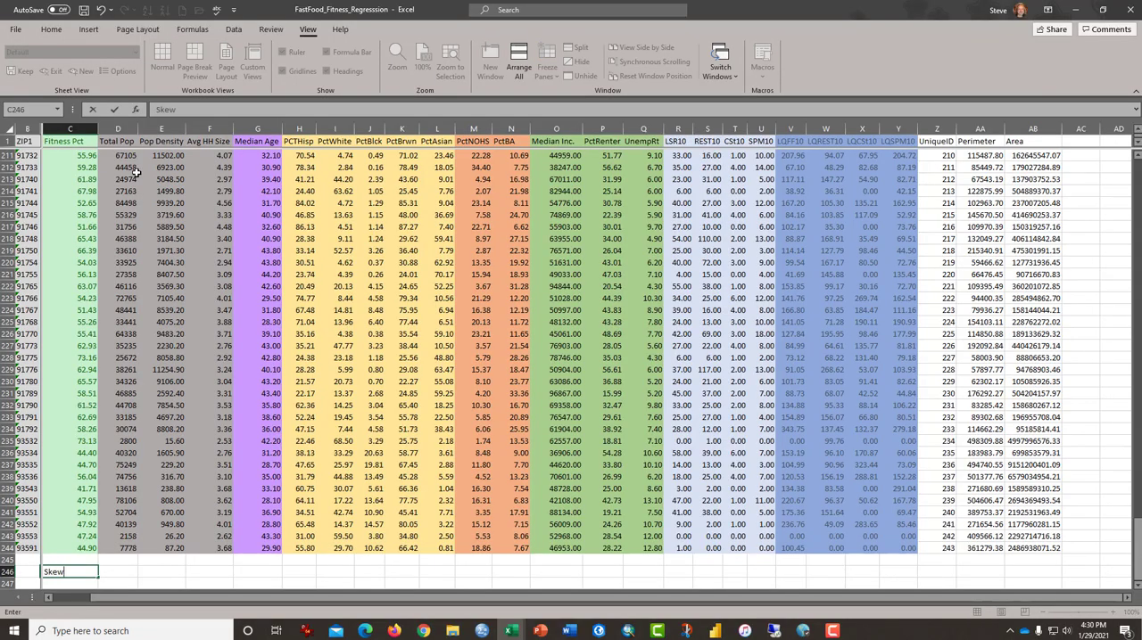
type("ness")
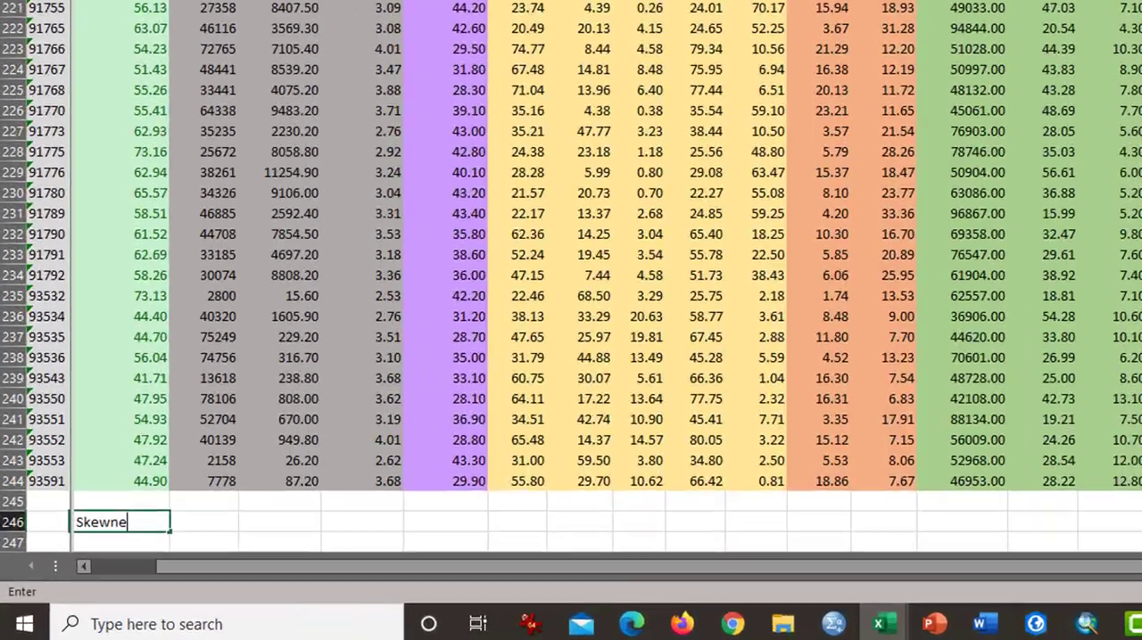
key("ctrl+Return")
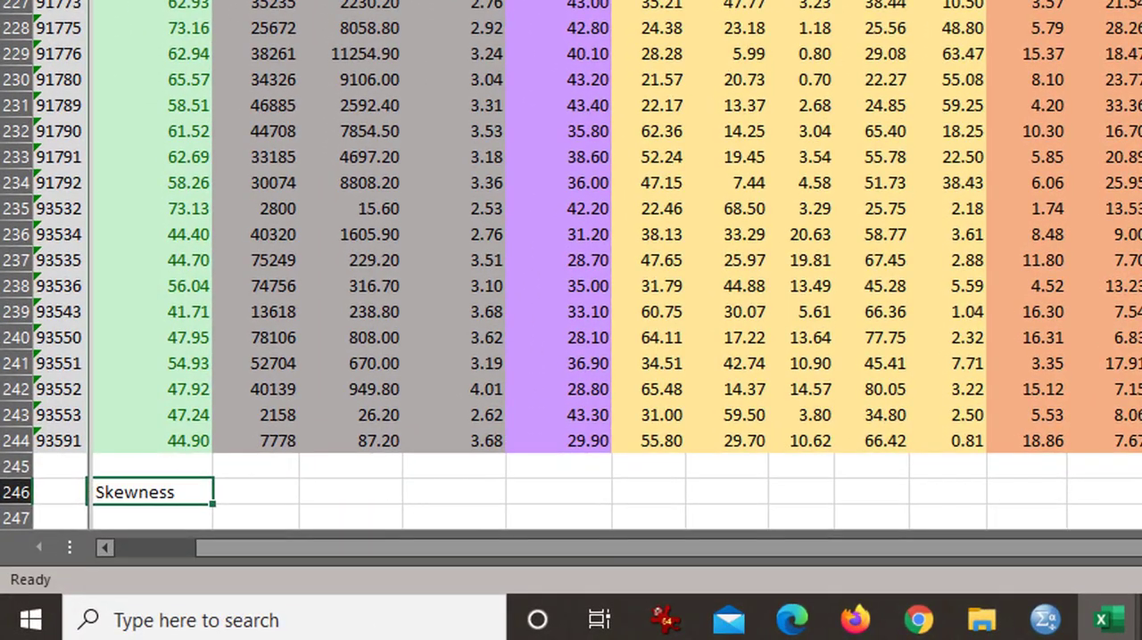
Step: Enter the label "Correlation" in C247, directly below the Skewness label
key("Down")
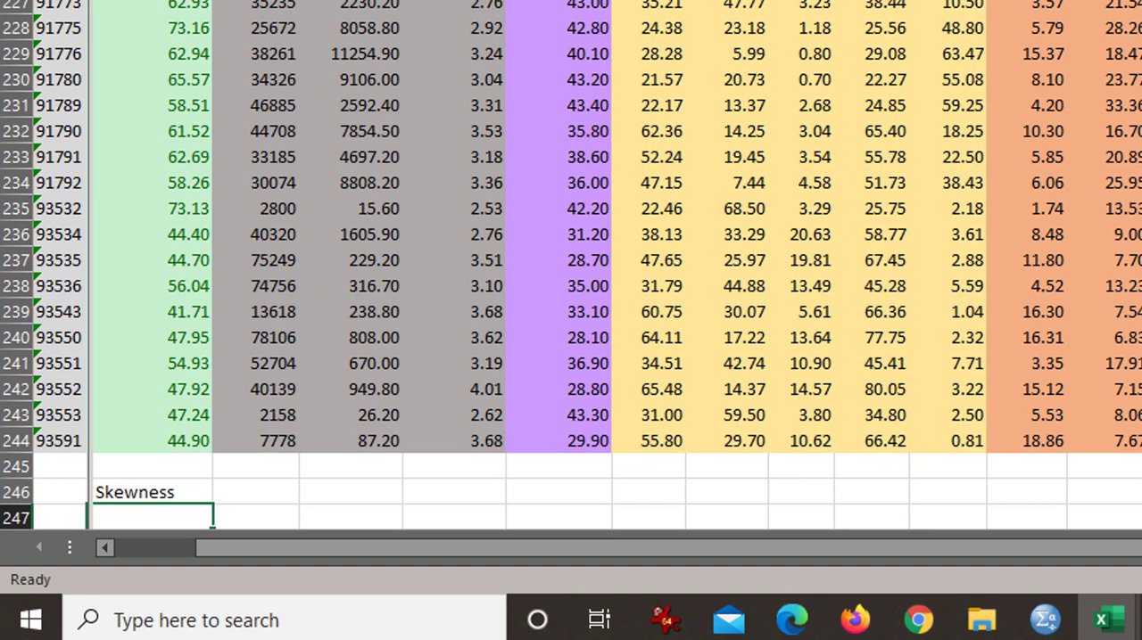
type("Correla")
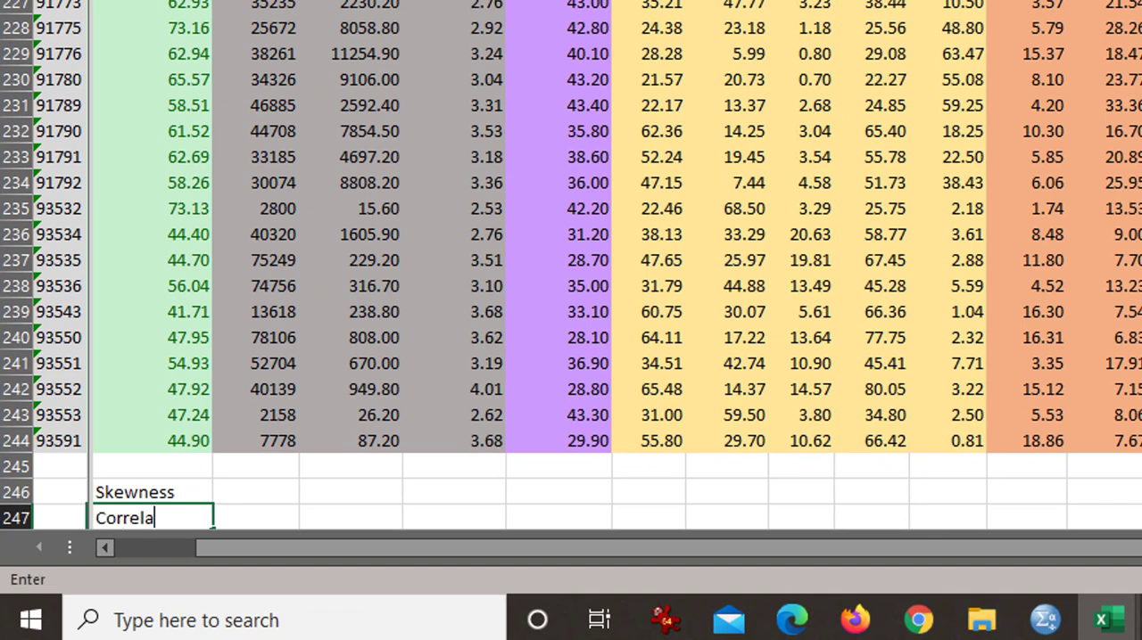
type("tion")
key("Return")
key("Up")
key("Up")
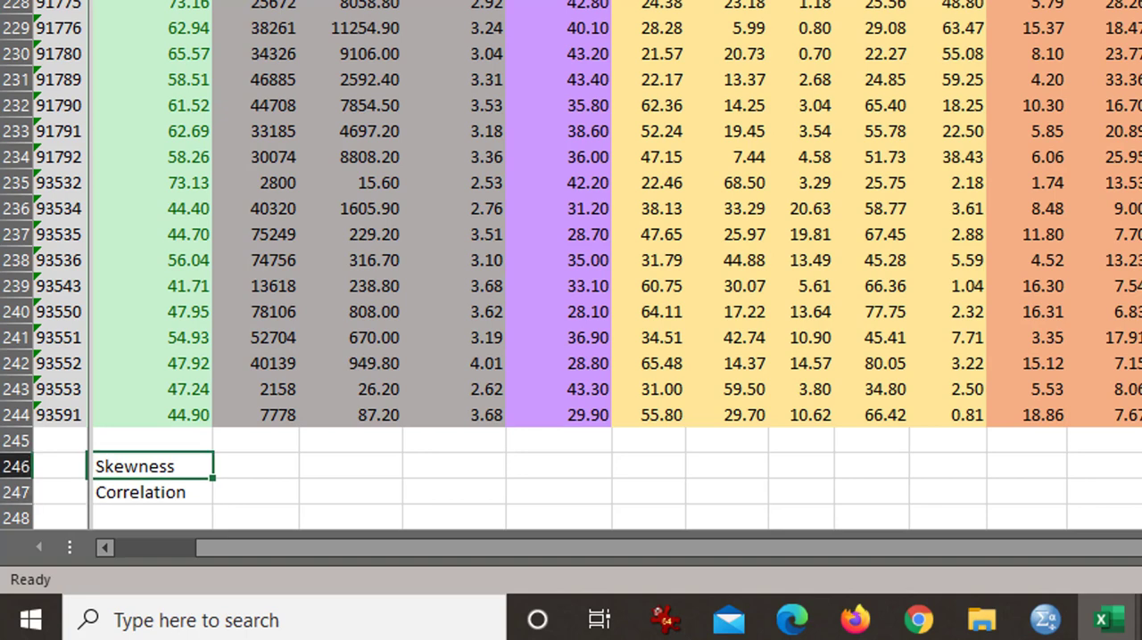
Step: Move the Skewness and Correlation labels to B246:B247 and widen the split's ZIP1 pane to include the Fitness Pct column
key("Right")
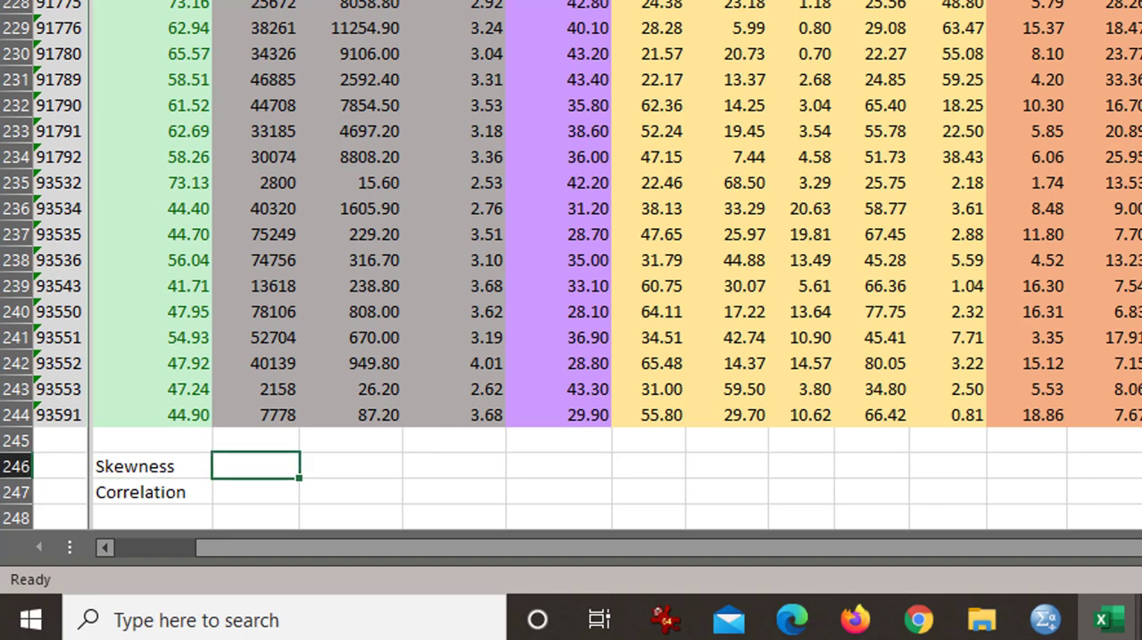
key("Left")
key("shift+Down")
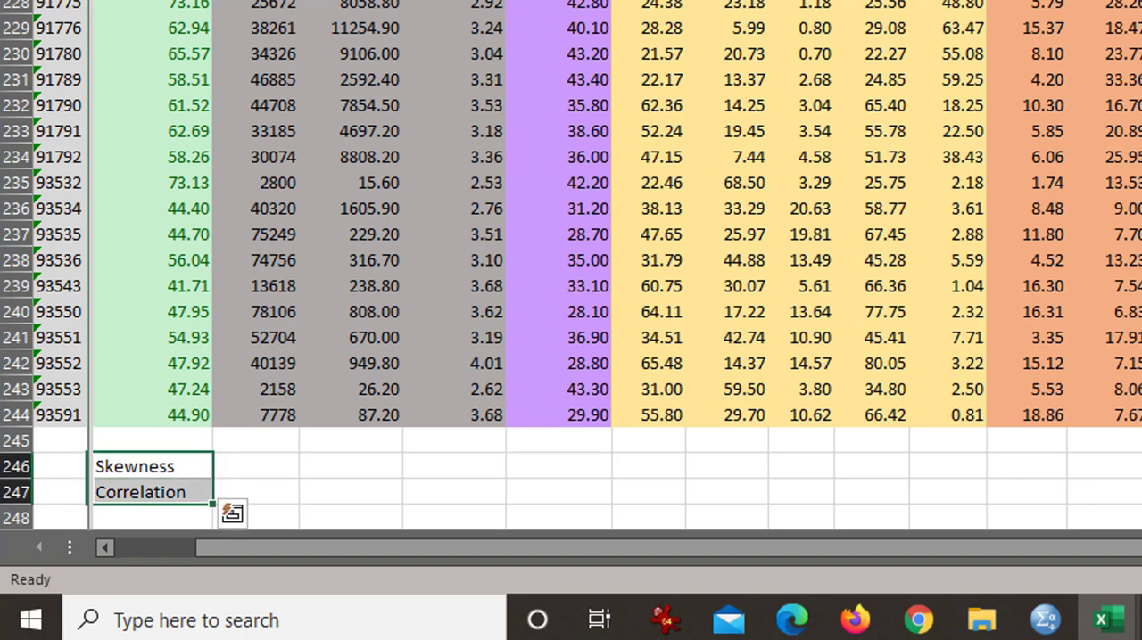
key("ctrl+x")
key("Left")
key("ctrl+v")
key("Right")
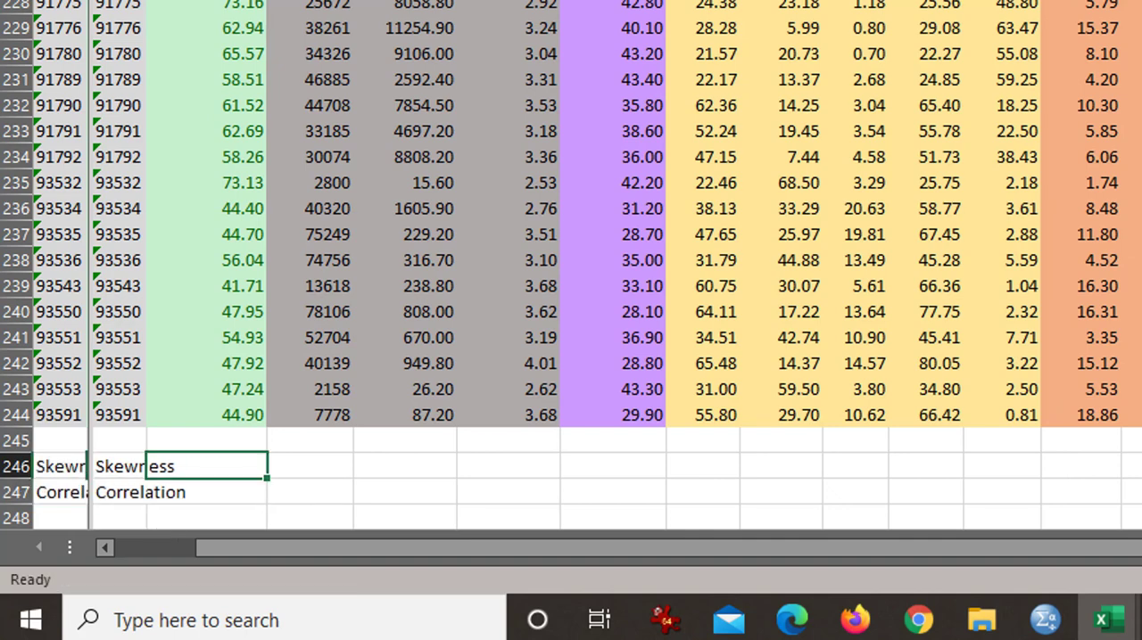
left_click_drag(90, 276, 191, 276)
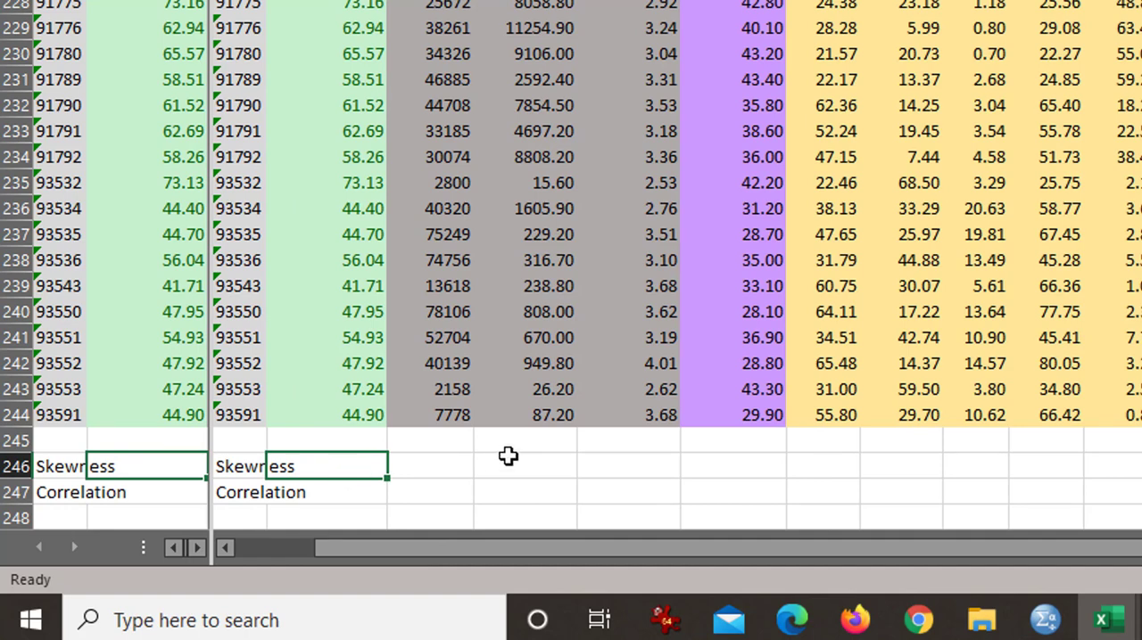
Step: Calculate the Fitness Pct skewness in C246 with =SKEW.P(C2:C244) and show the result with three decimal places
type("=sk")
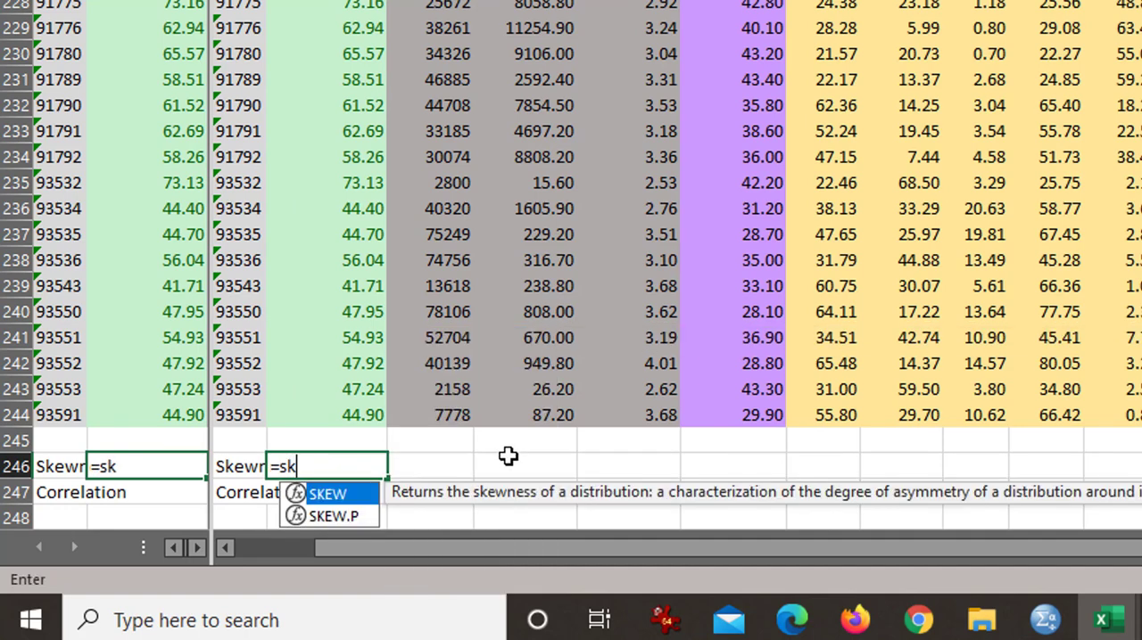
type("ew.p(")
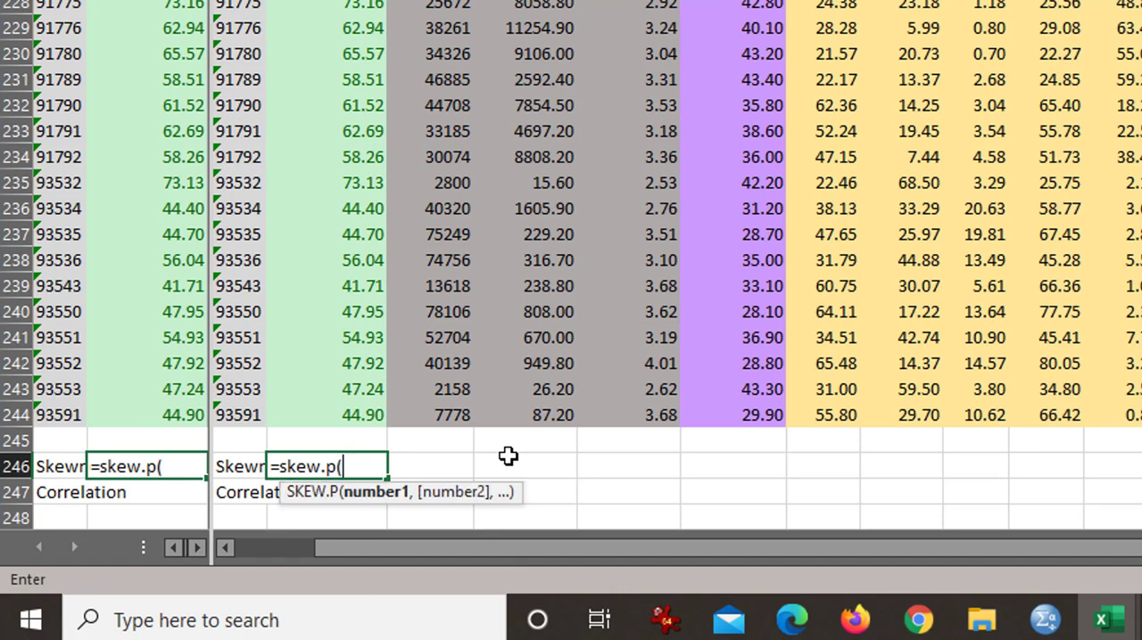
key("Up")
key("Up")
key("ctrl+shift+Up")
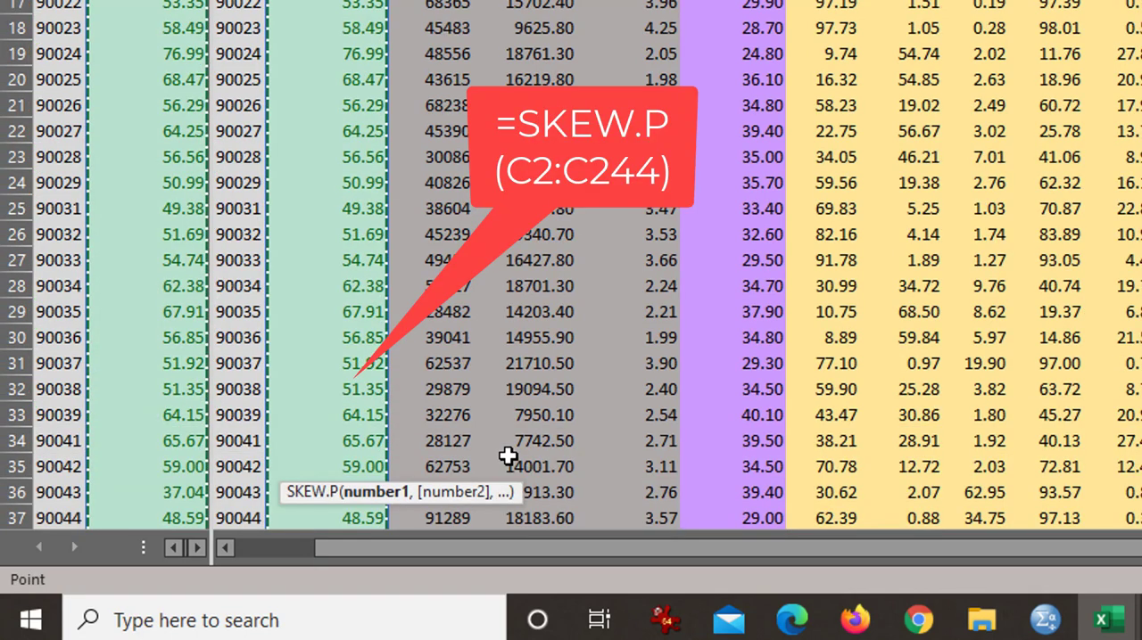
key("Return")
key("Up")
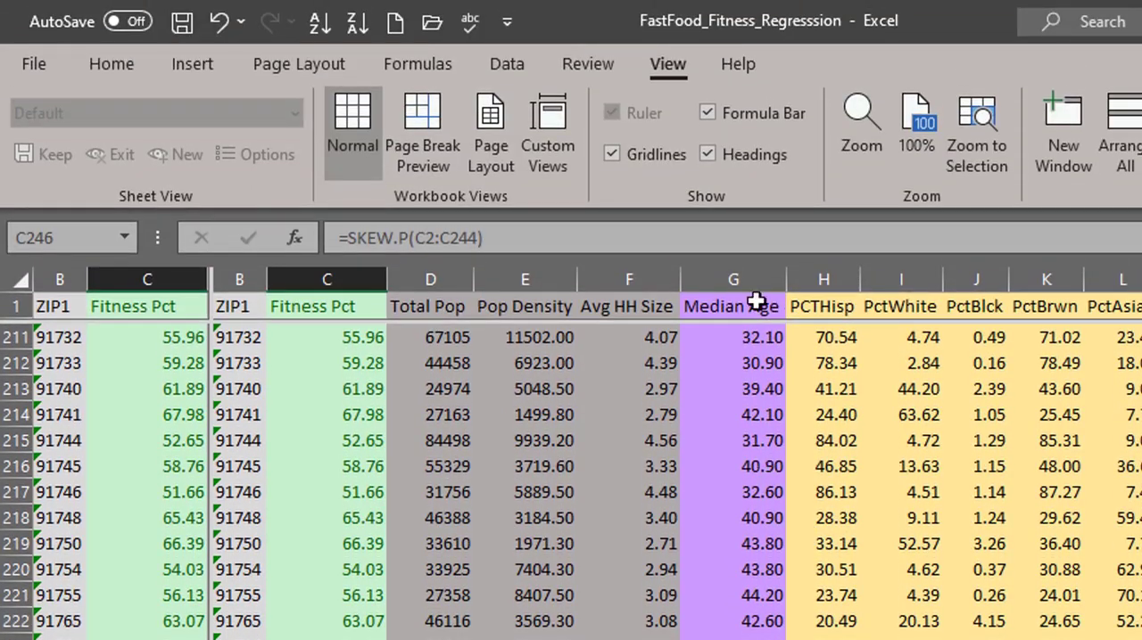
left_click(115, 59)
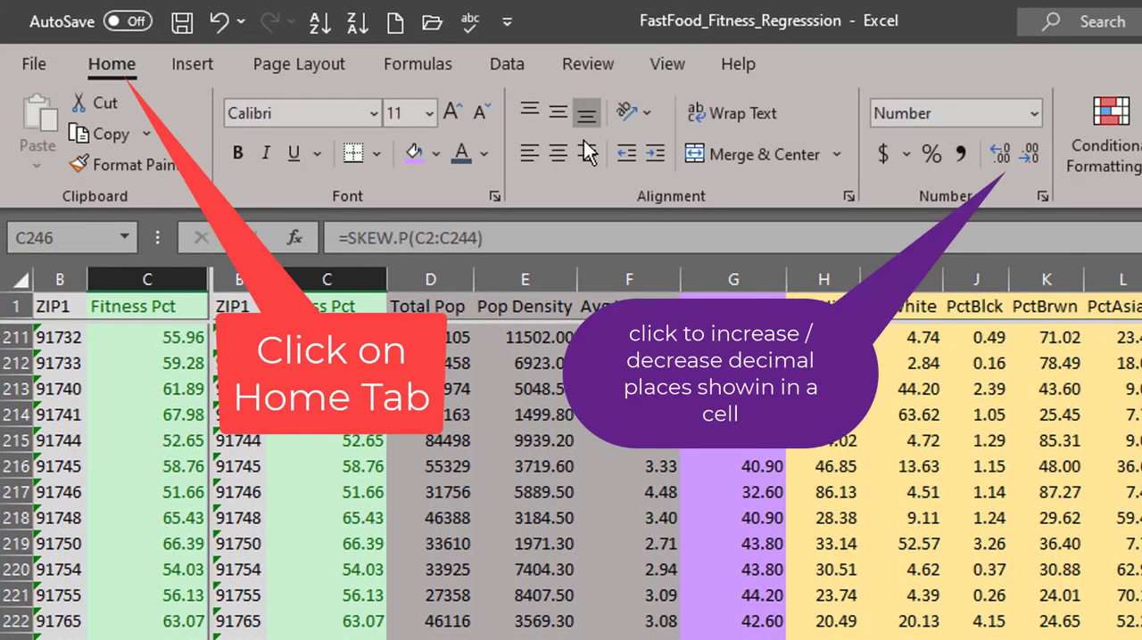
left_click(1002, 155)
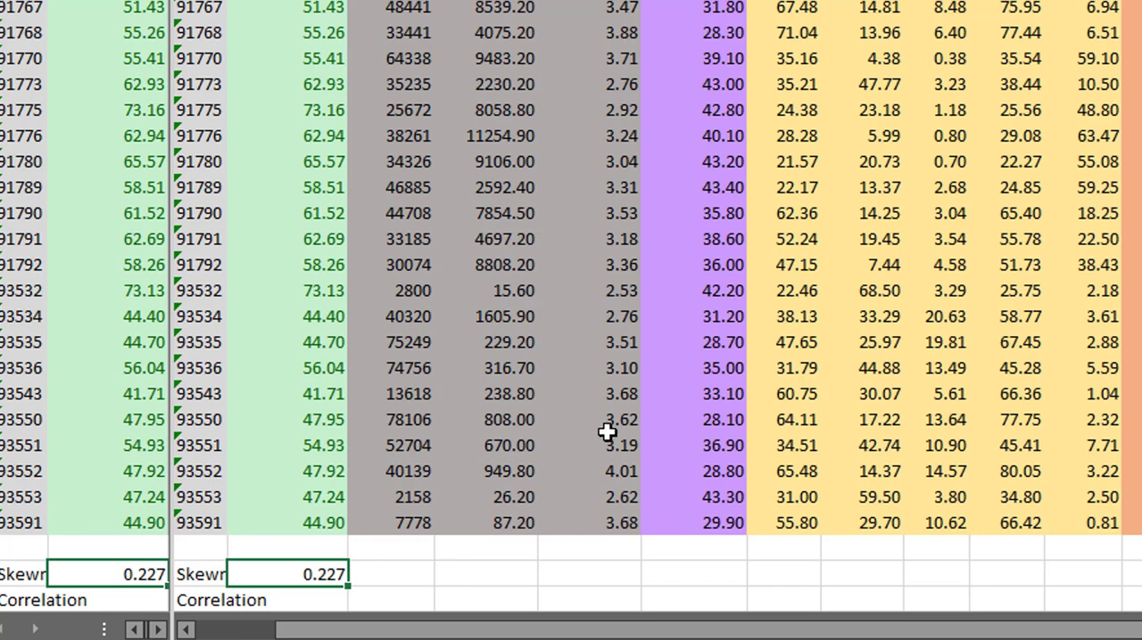
Step: Copy the skewness formula from C246 across D246:AB246, from Total Pop through Area
key("ctrl+c")
key("Right")
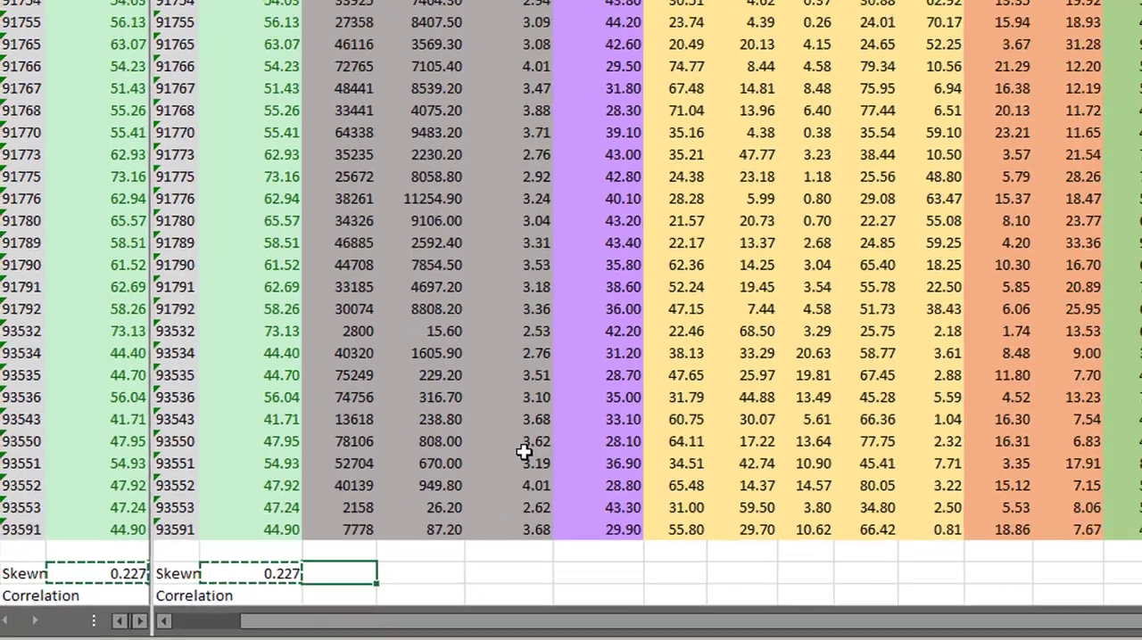
key("shift+Right")
key("shift+Right")
key("shift+Right")
key("shift+Right")
key("shift+Right")
key("shift+Right")
key("shift+Right")
key("shift+Right")
key("shift+Right")
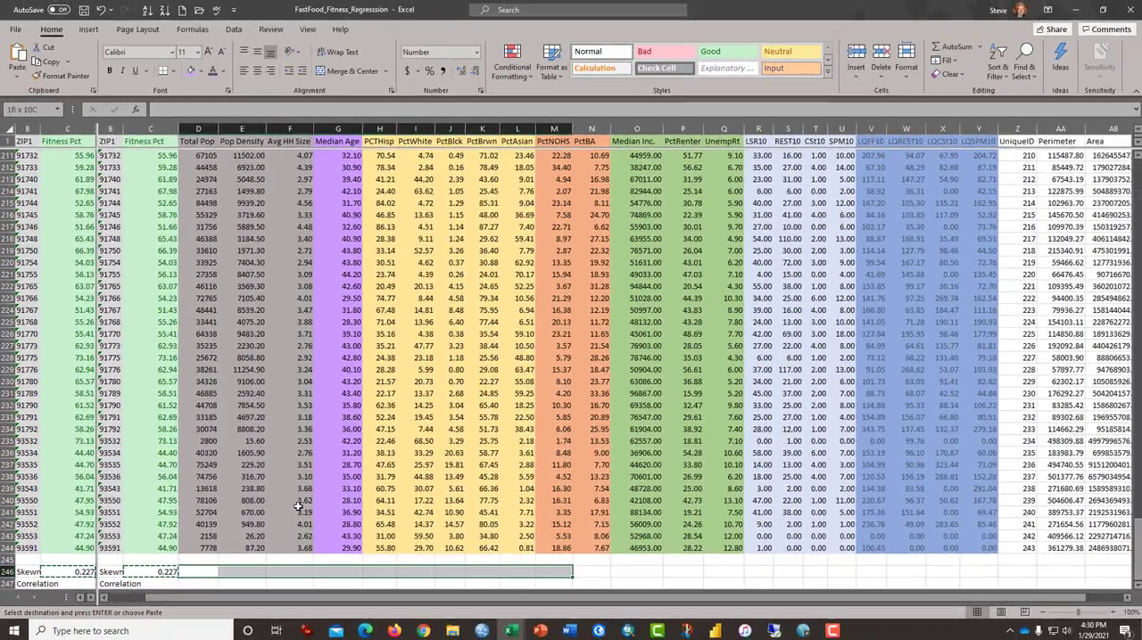
key("shift+Right")
key("shift+Right")
key("shift+Right")
key("shift+Right")
key("shift+Right")
key("shift+Right")
key("shift+Right")
key("shift+Right")
key("shift+Right")
key("shift+Right")
key("shift+Right")
key("shift+Right")
key("shift+Right")
key("shift+Right")
key("shift+Right")
key("shift+Right")
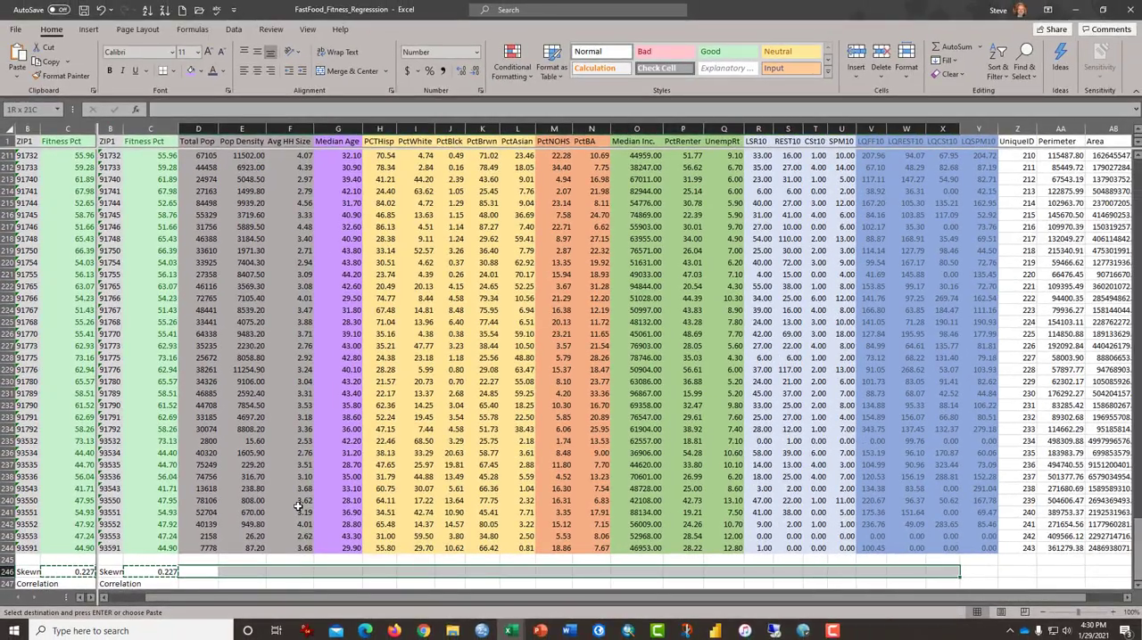
key("shift+Left")
key("Return")
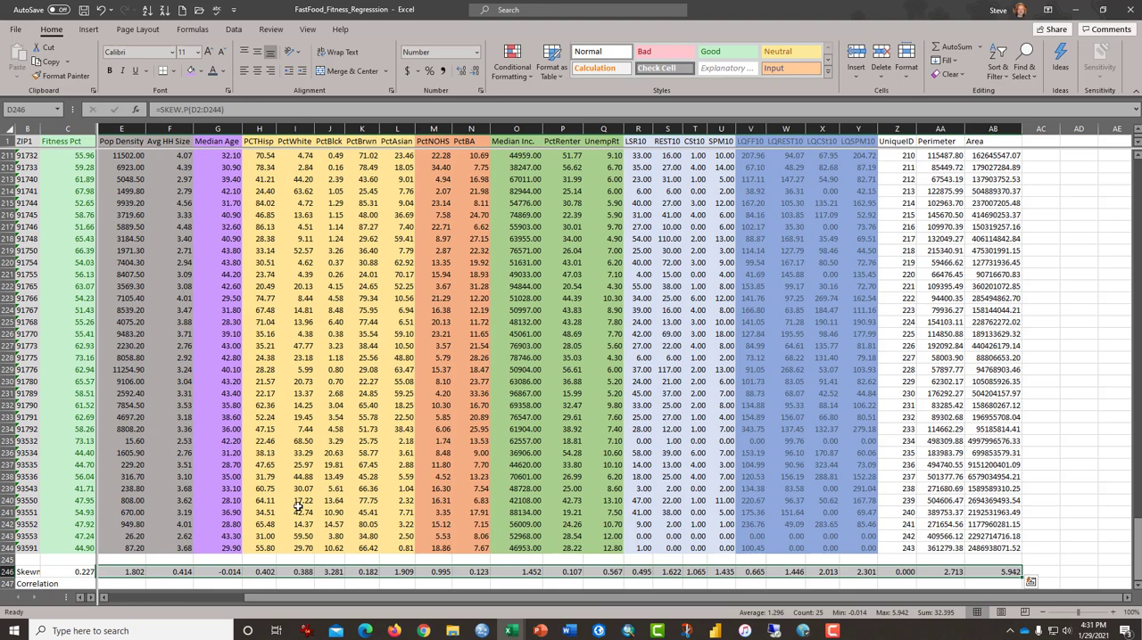
Step: Apply a Top 10% conditional formatting rule with Light Red Fill with Dark Red Text to the skewness values in D246:AB246
key("Left")
key("Right")
key("shift+Right")
key("shift+Right")
key("shift+Right")
key("shift+Right")
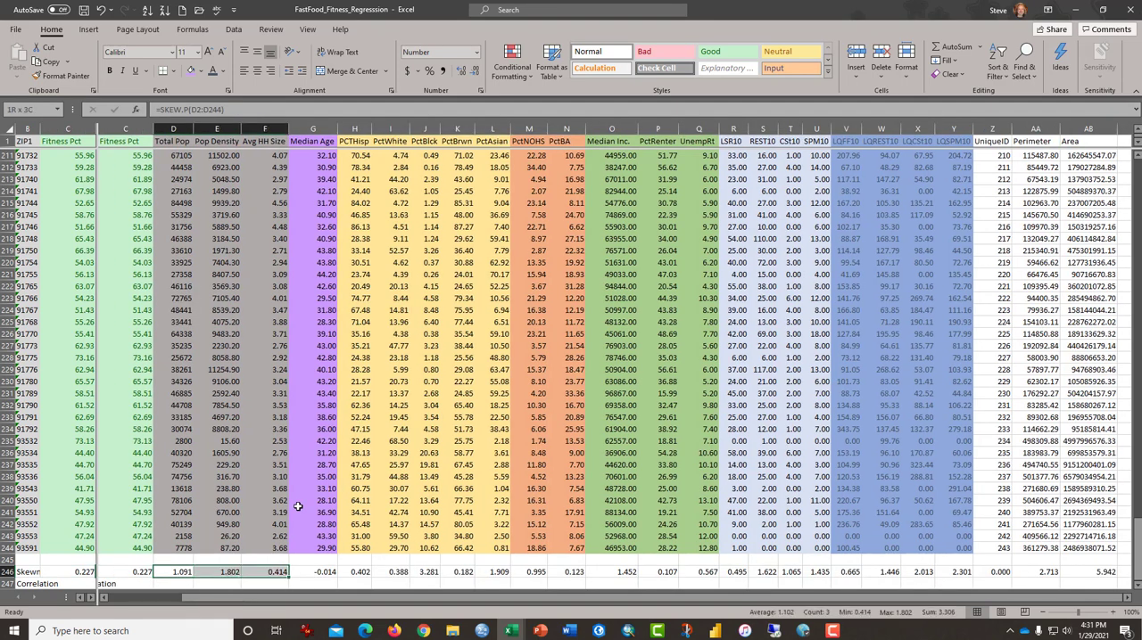
key("shift+Right")
key("shift+Right")
key("shift+Right")
key("shift+Right")
key("shift+Right")
key("shift+Right")
key("shift+Right")
key("shift+Right")
key("shift+Right")
key("shift+Right")
key("shift+Right")
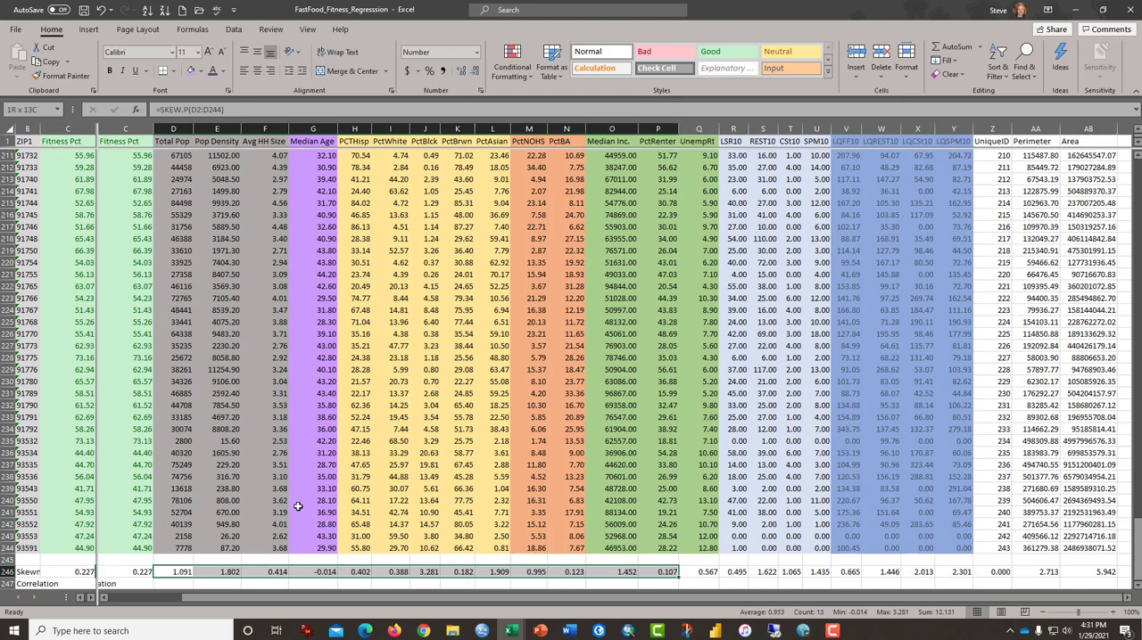
key("shift+Right")
key("shift+Right")
key("shift+Right")
key("shift+Right")
key("shift+Right")
key("shift+Right")
key("shift+Right")
key("shift+Right")
key("shift+Right")
key("shift+Right")
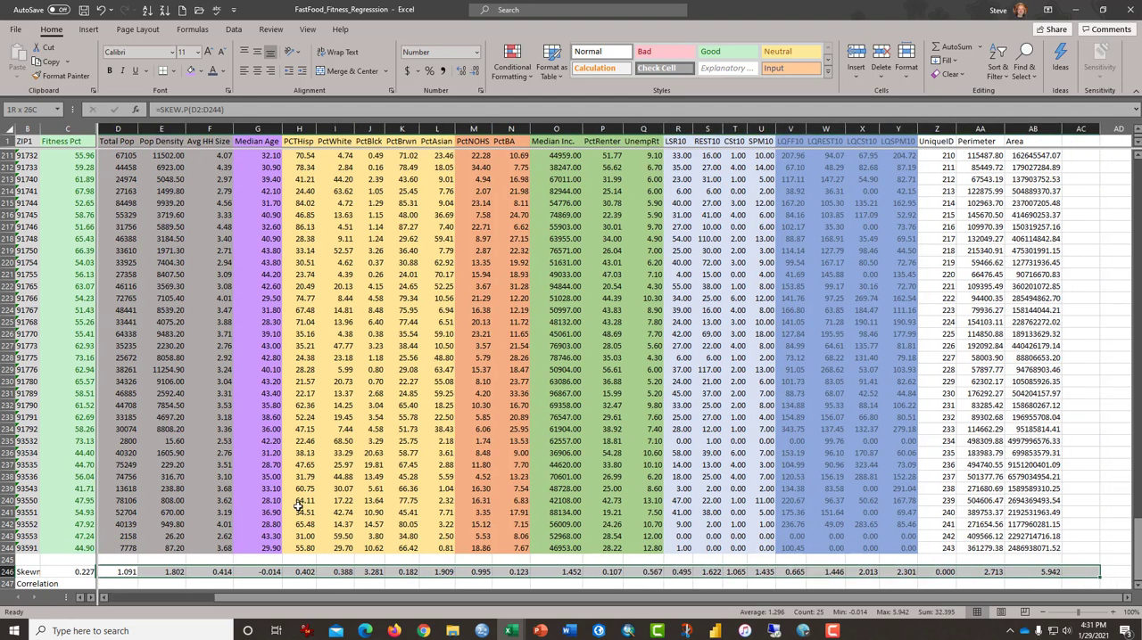
key("shift+Left")
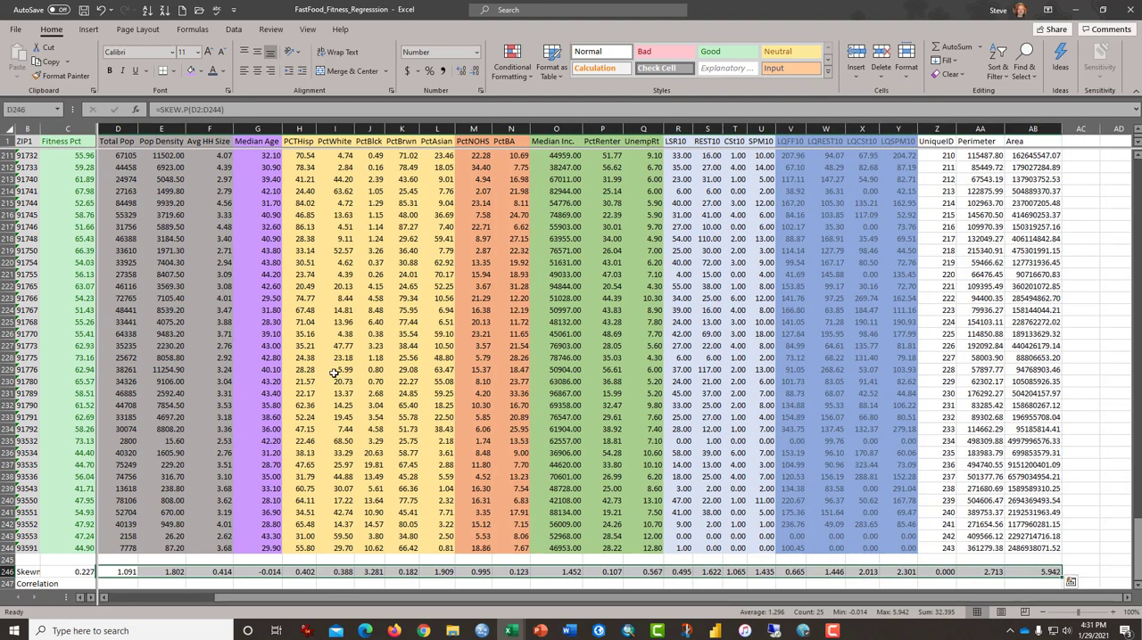
left_click(521, 69)
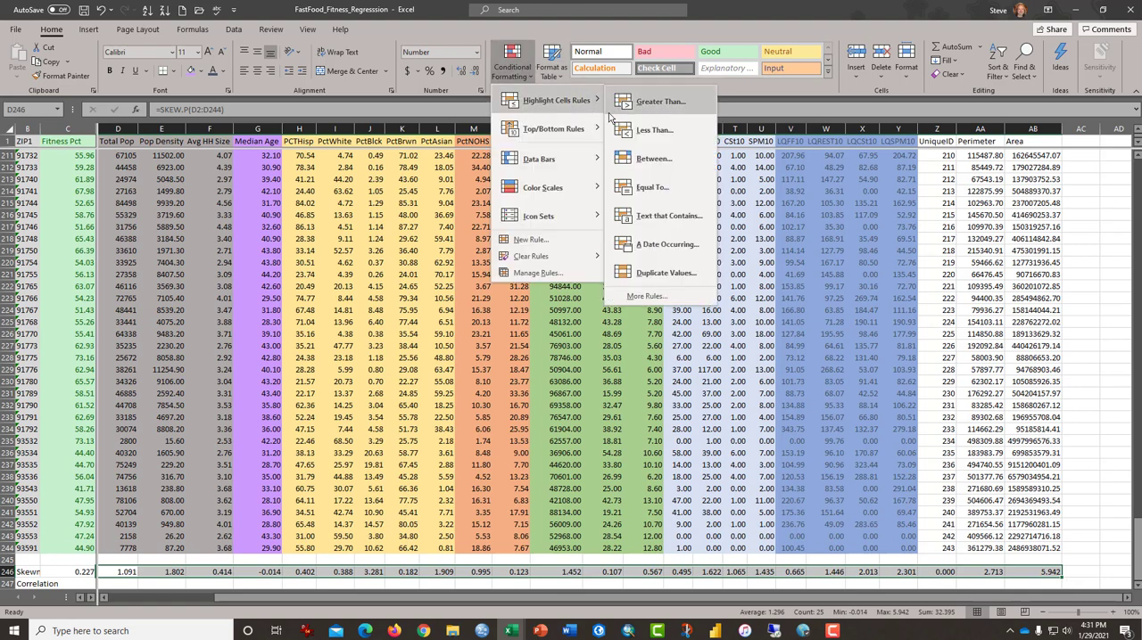
mouse_move(571, 129)
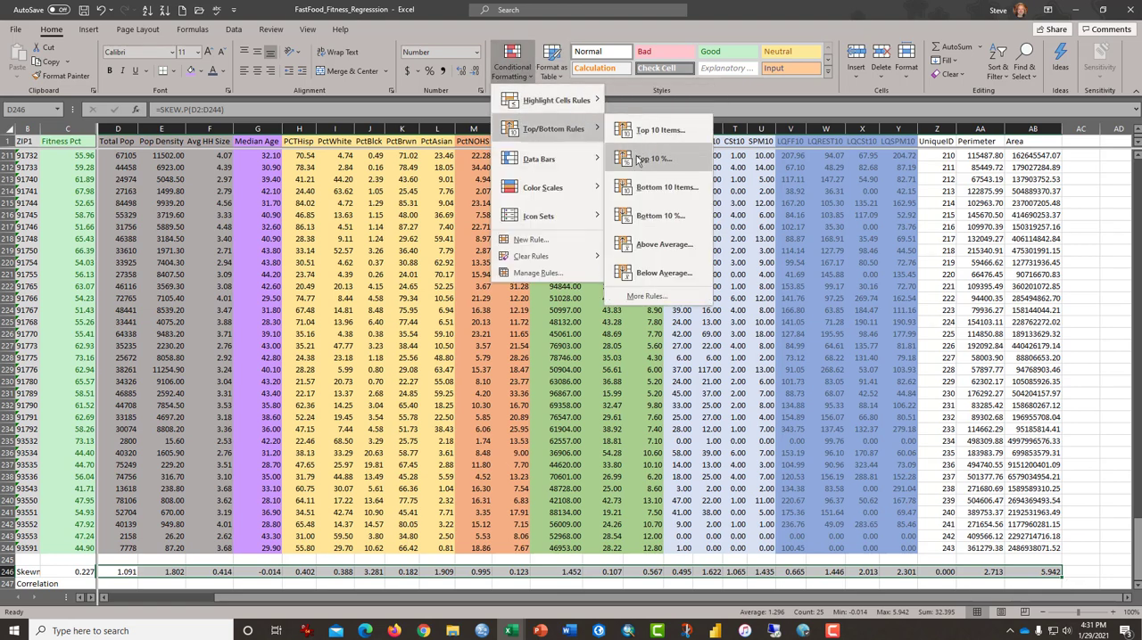
left_click(636, 158)
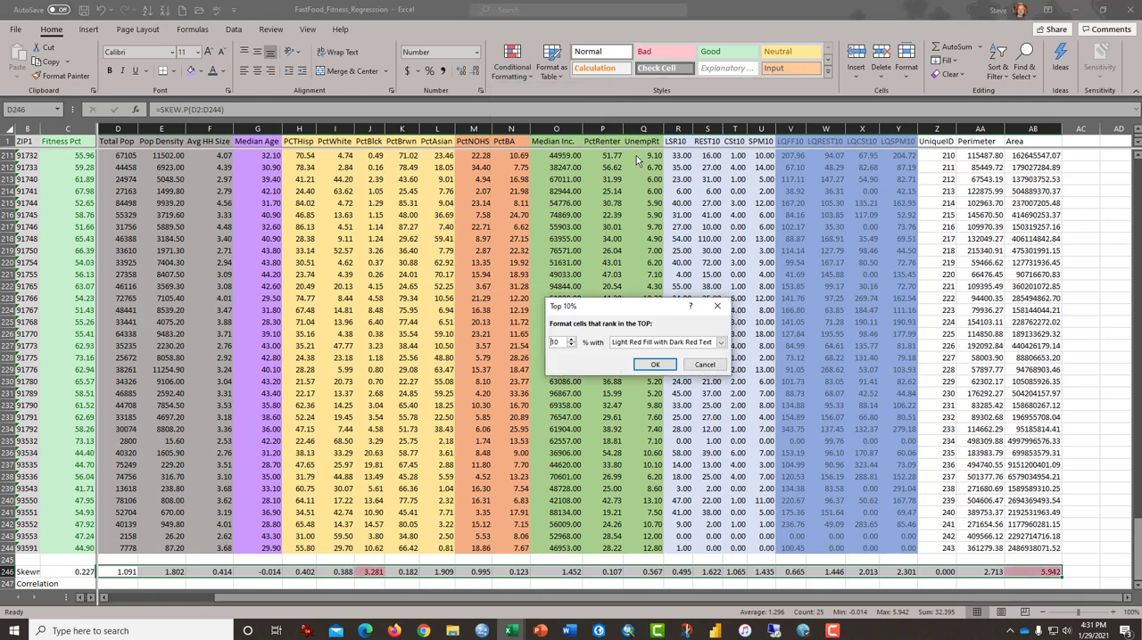
left_click(656, 367)
Step: Highlight the Area skewness, the Perimeter and Area cells in AA227:AB246, and the lower PctBlck values in J227:J244
left_click(1032, 571)
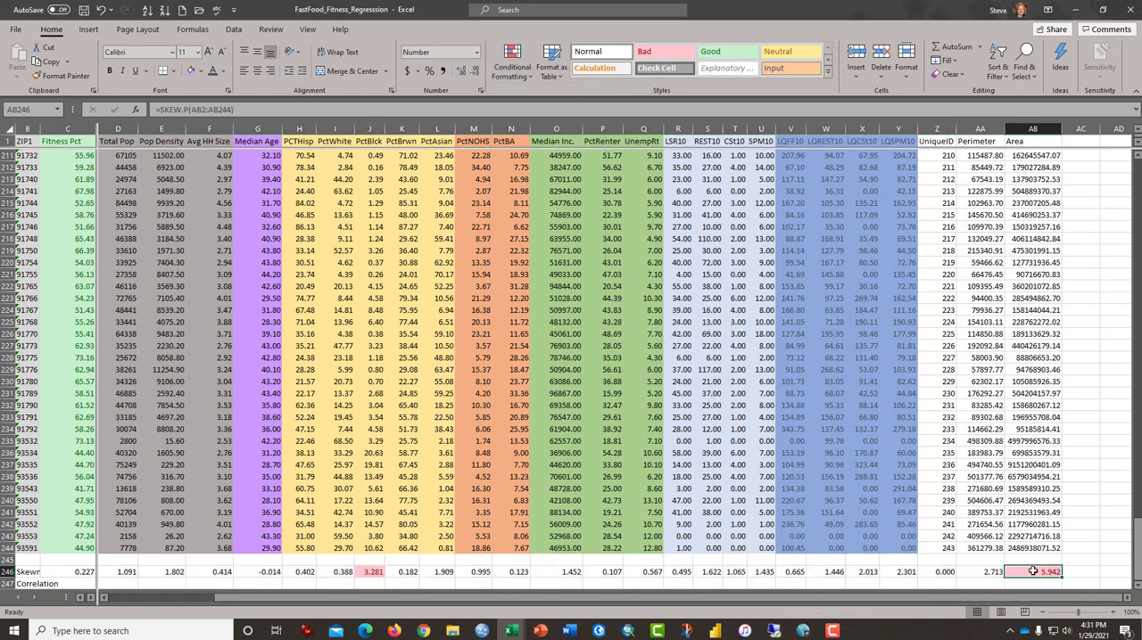
left_click_drag(990, 572, 1020, 345)
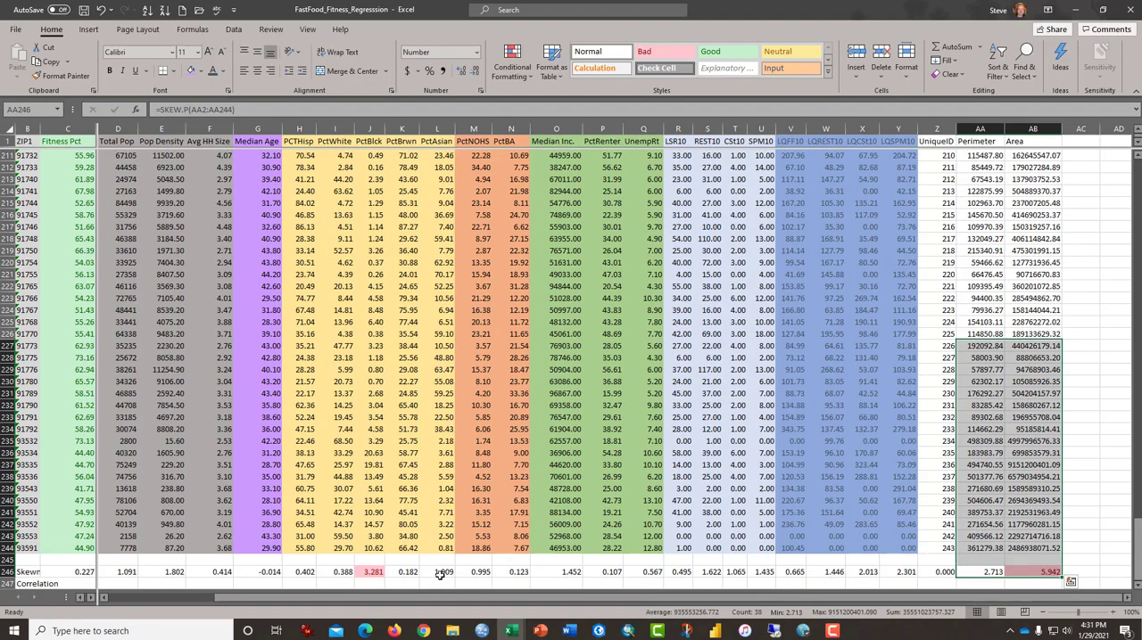
left_click_drag(379, 546, 356, 346)
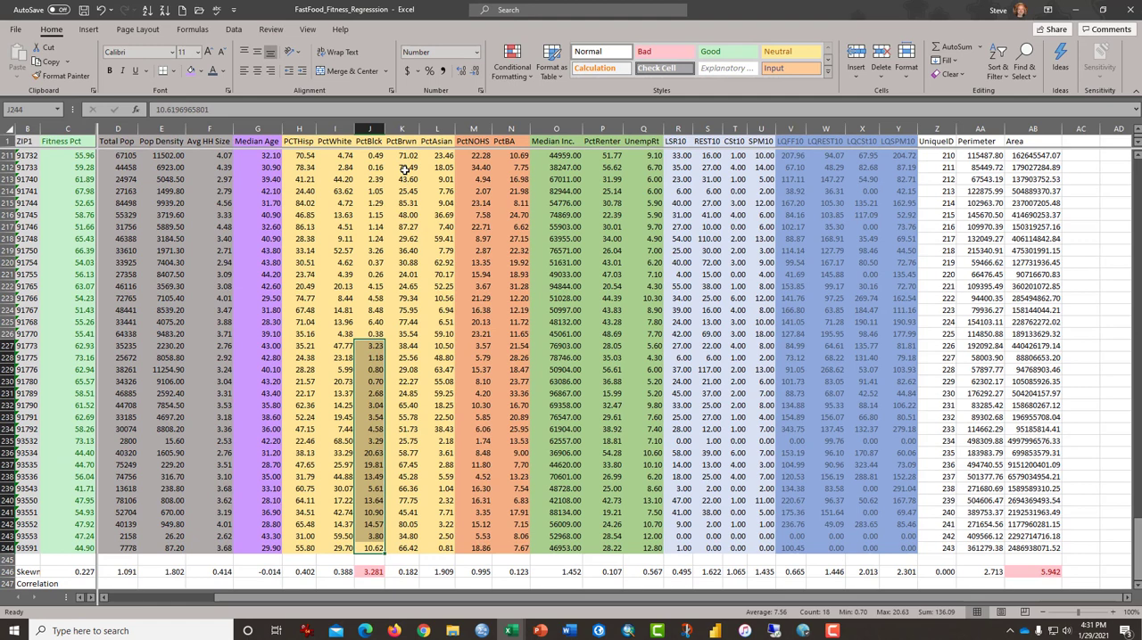
Step: Highlight blocks of PctBlck and PCTHisp values between rows 215 and 225 to compare the race and ethnicity columns
left_click_drag(404, 169, 402, 339)
left_click_drag(365, 216, 365, 323)
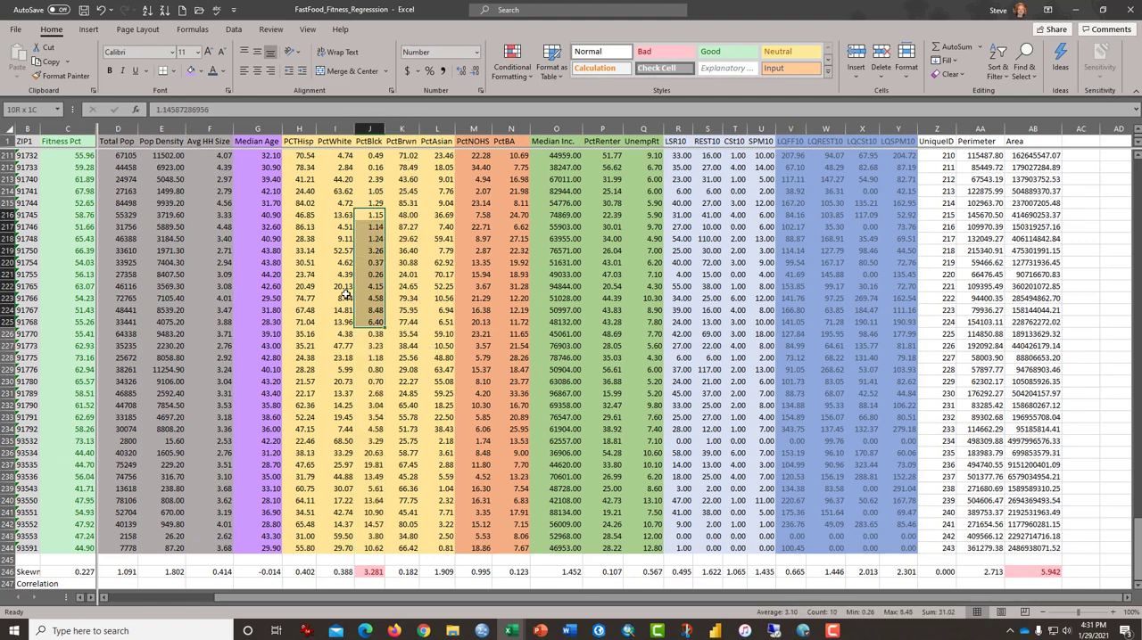
left_click_drag(299, 204, 297, 324)
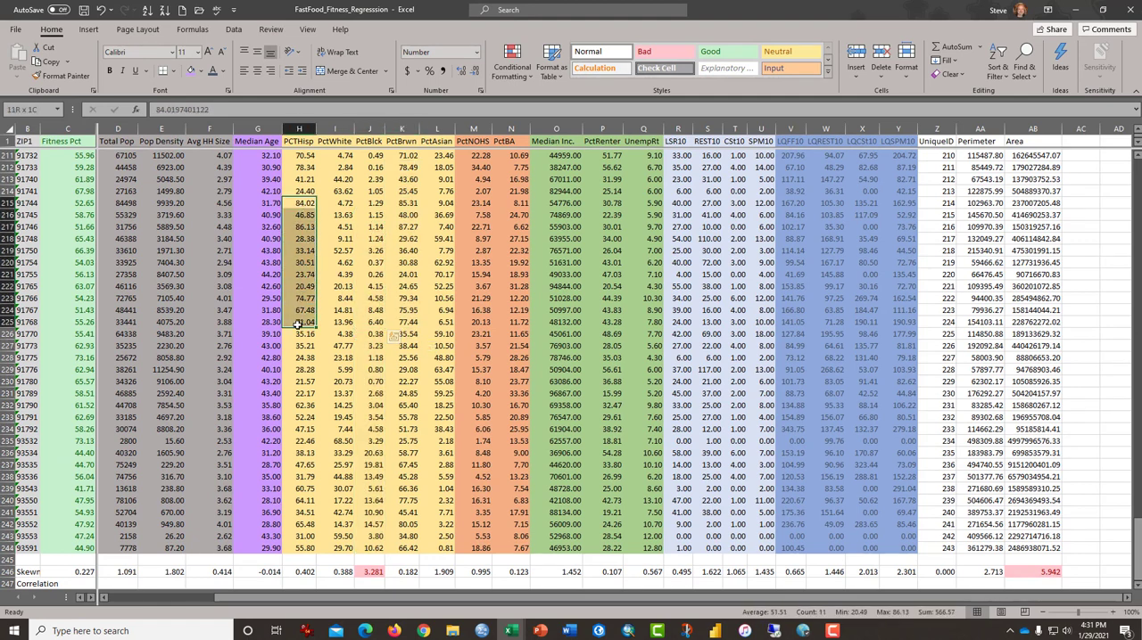
left_click_drag(373, 203, 367, 302)
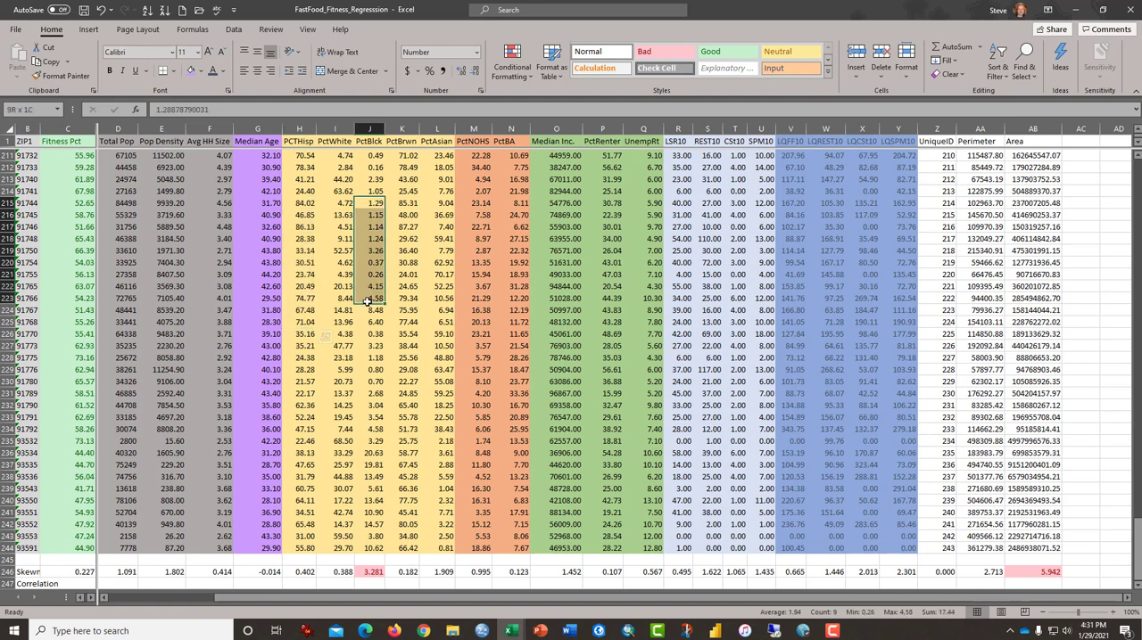
left_click_drag(299, 203, 307, 311)
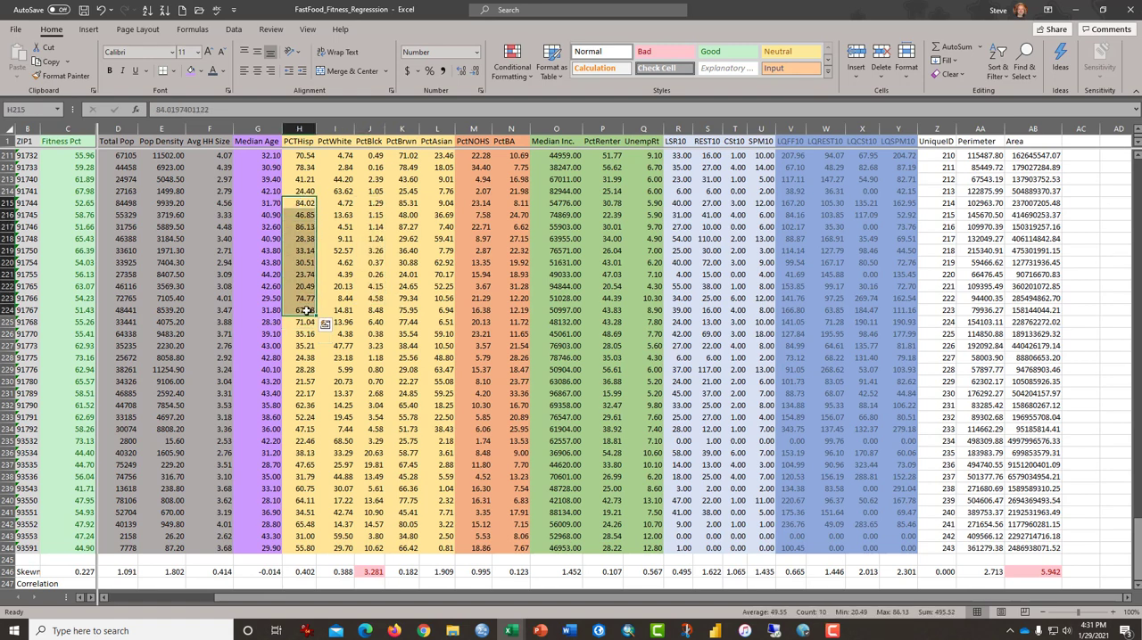
Step: Highlight the PctBrwn values in column K and its lower cells down to the skewness in K246
left_click(406, 203)
left_click_drag(406, 204, 407, 520)
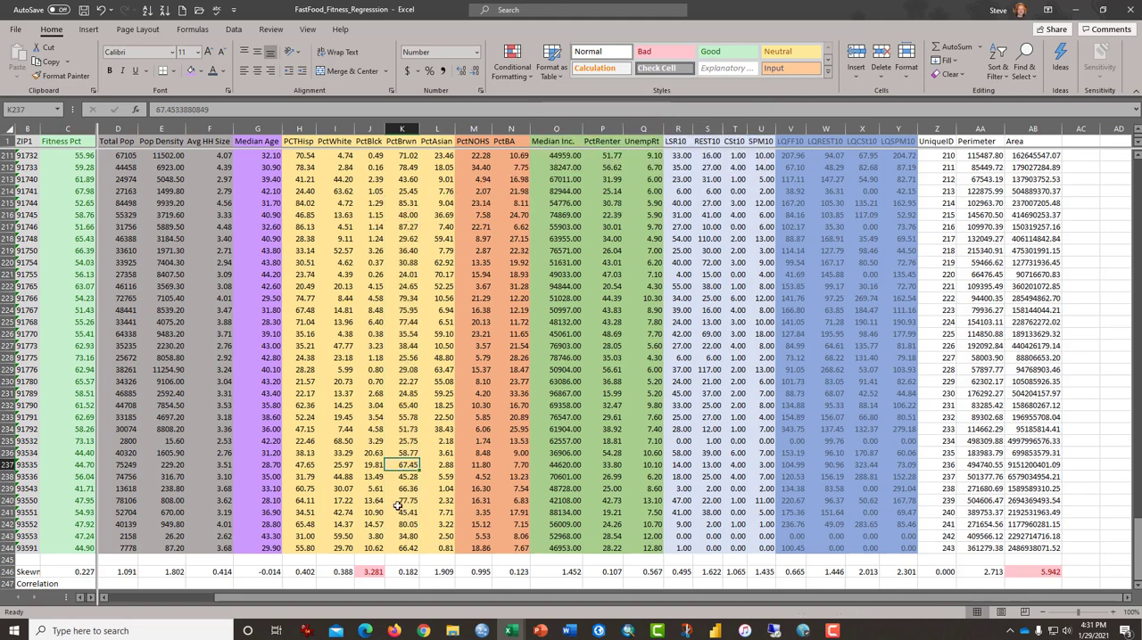
left_click_drag(406, 572, 406, 487)
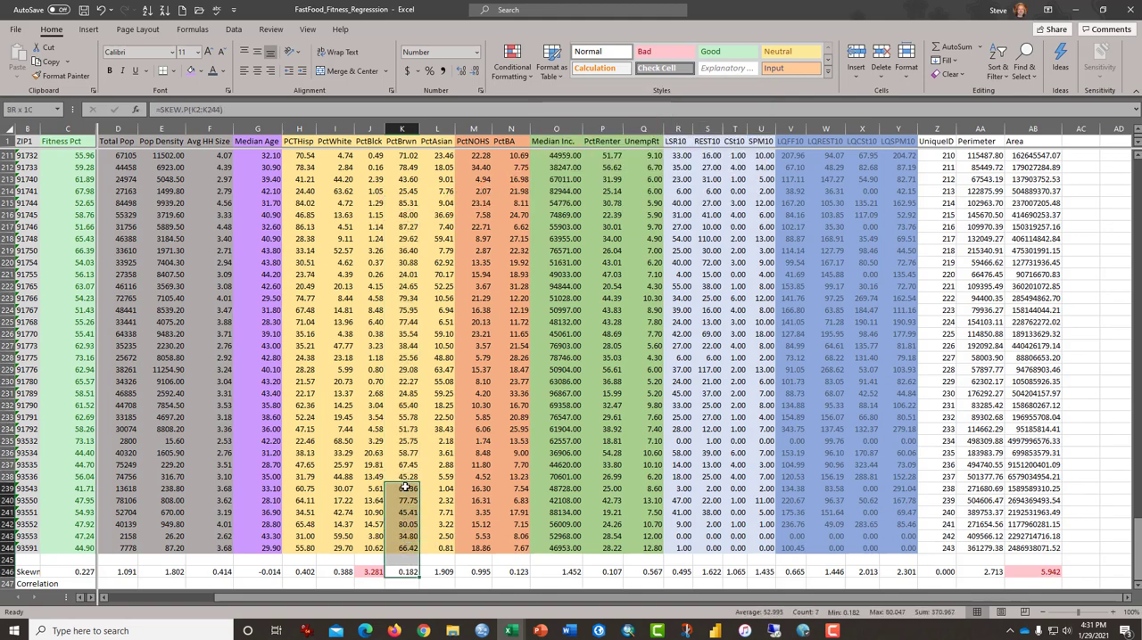
Step: Start a CORREL formula in C247 with the Fitness Pct values as its first array, fixed as $C$2:$C$244
left_click(332, 502)
key("Left")
key("Left")
key("Left")
key("Left")
key("Left")
key("Left")
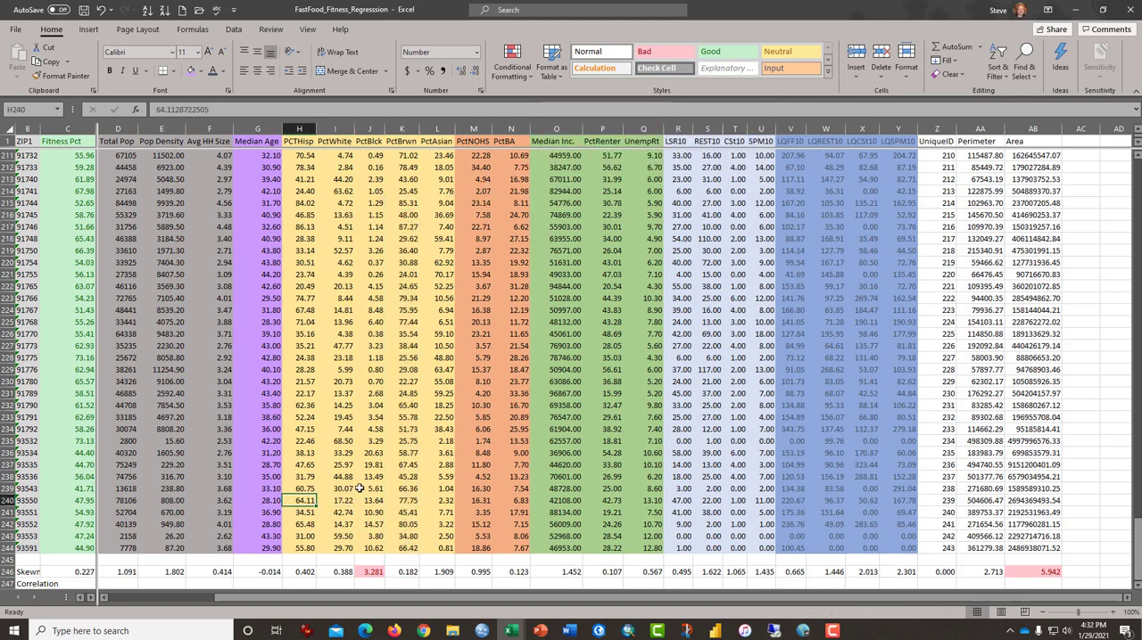
key("Down")
key("Down")
key("Down")
key("Down")
key("Down")
key("Down")
key("Down")
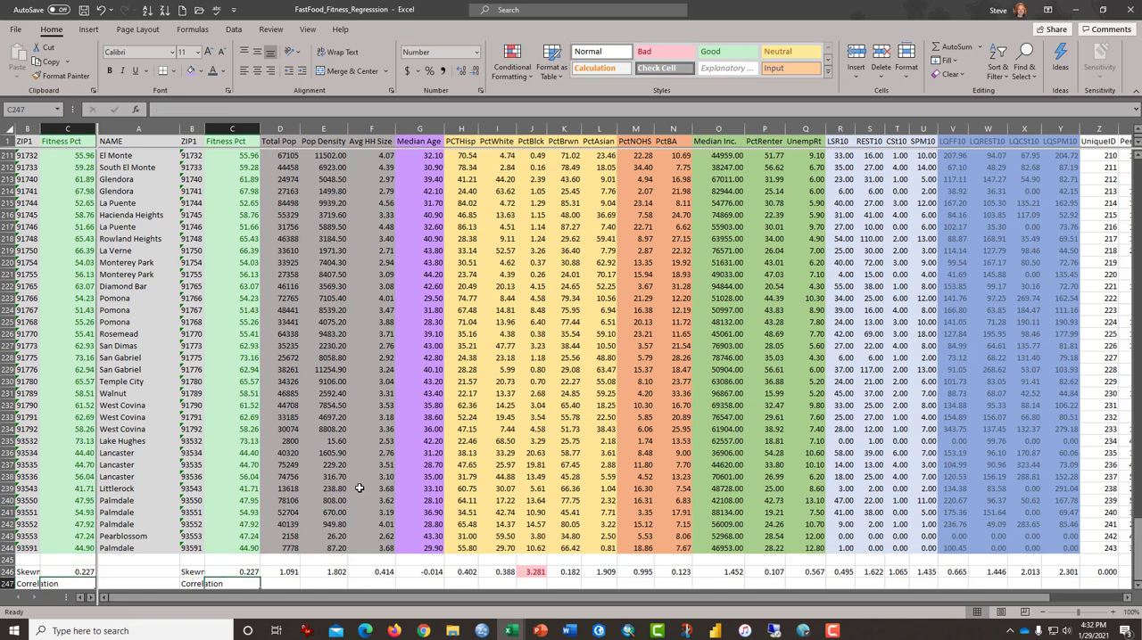
type("=")
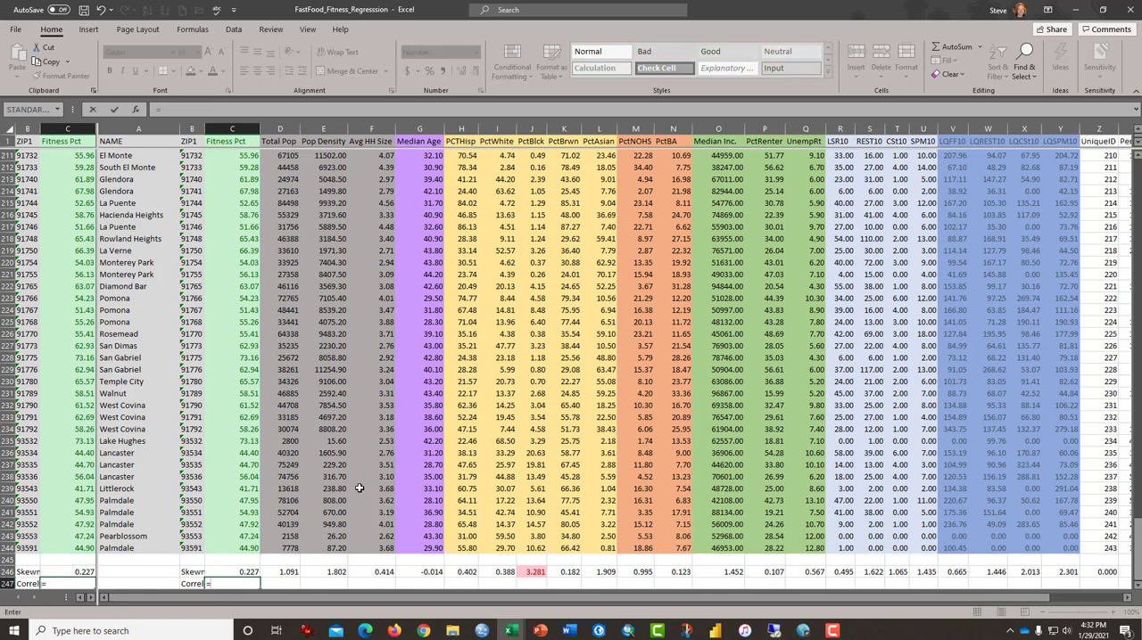
type("cor")
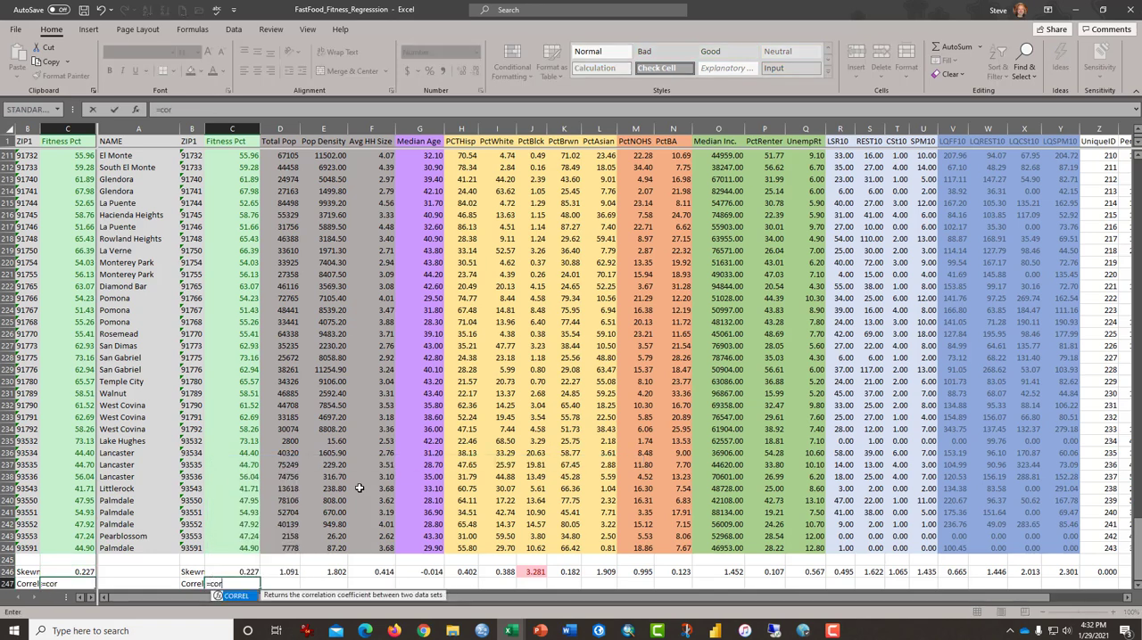
key("Tab")
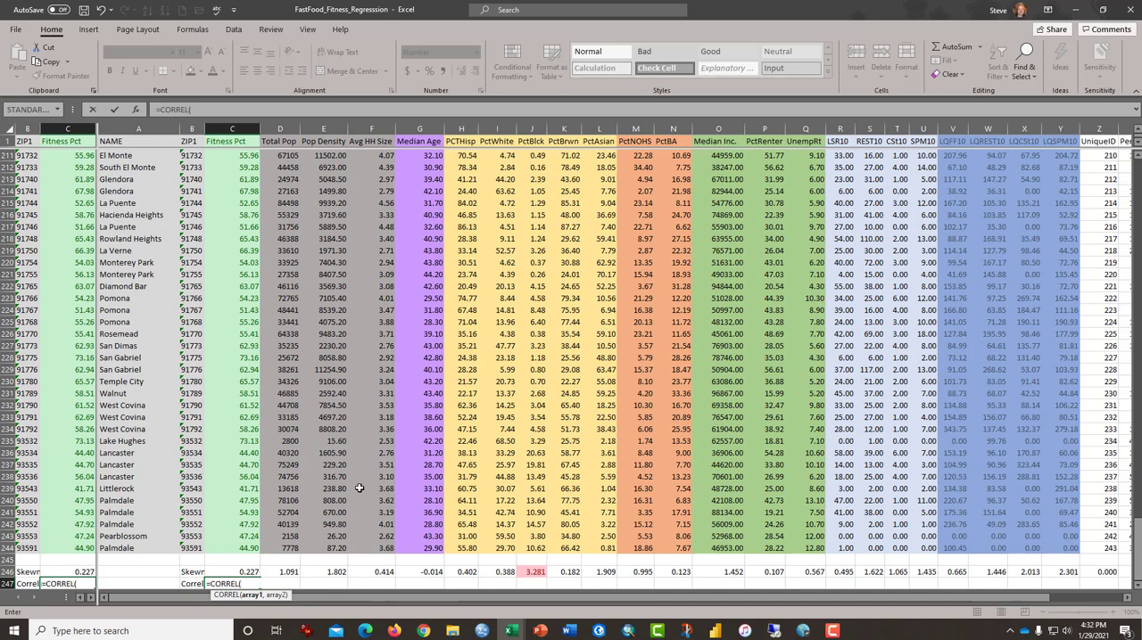
key("Up")
key("Up")
key("Up")
key("ctrl+shift+Up")
key("shift+Down")
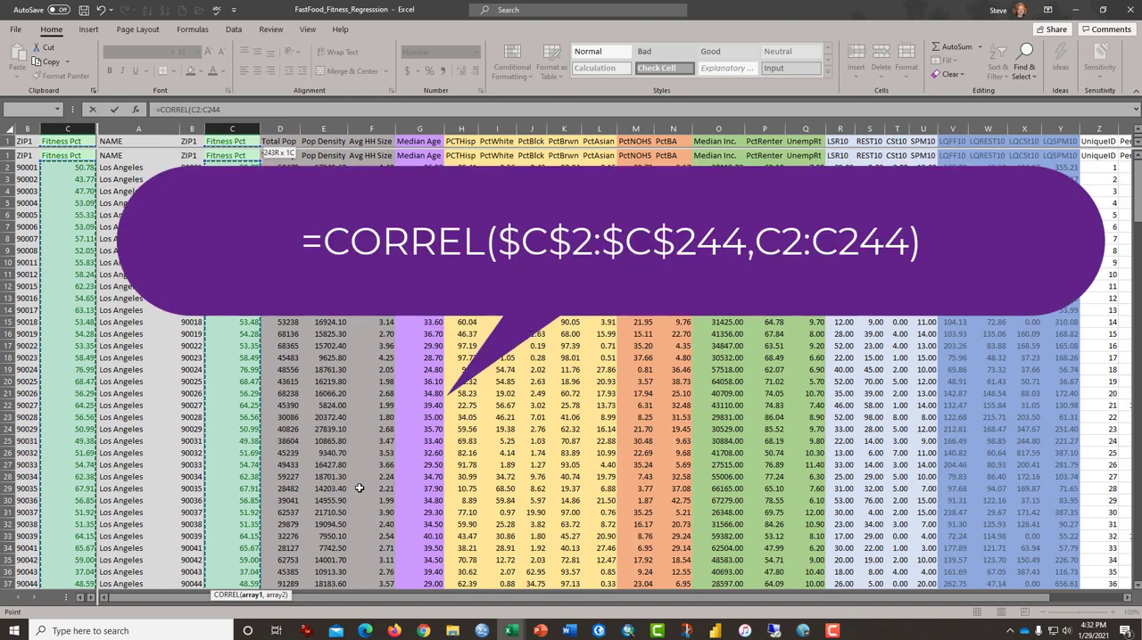
key("F4")
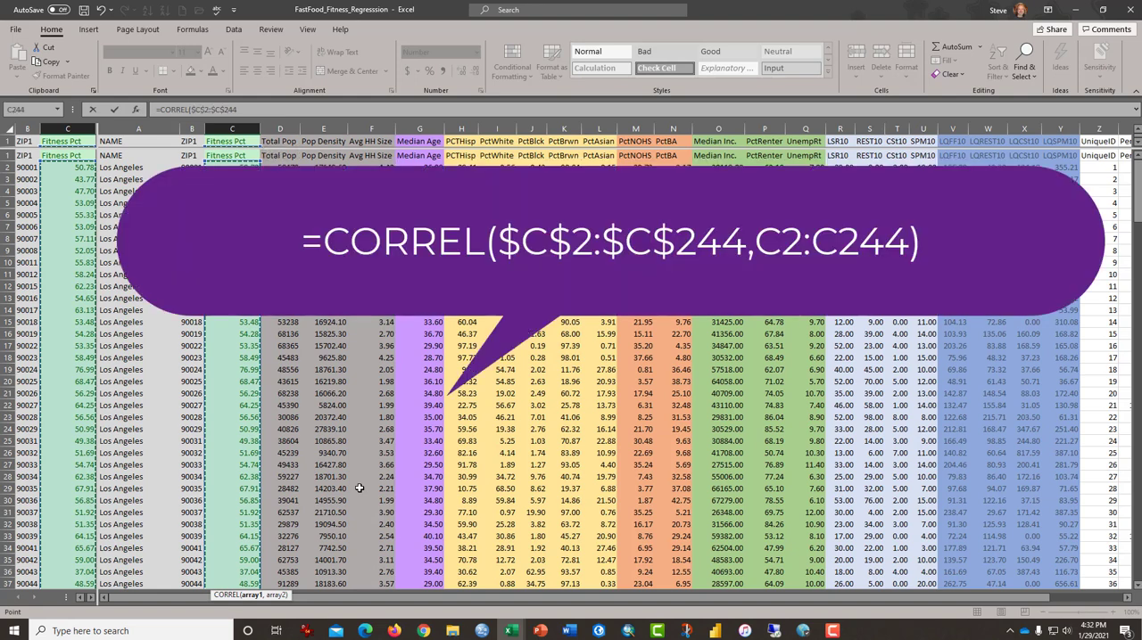
type(",")
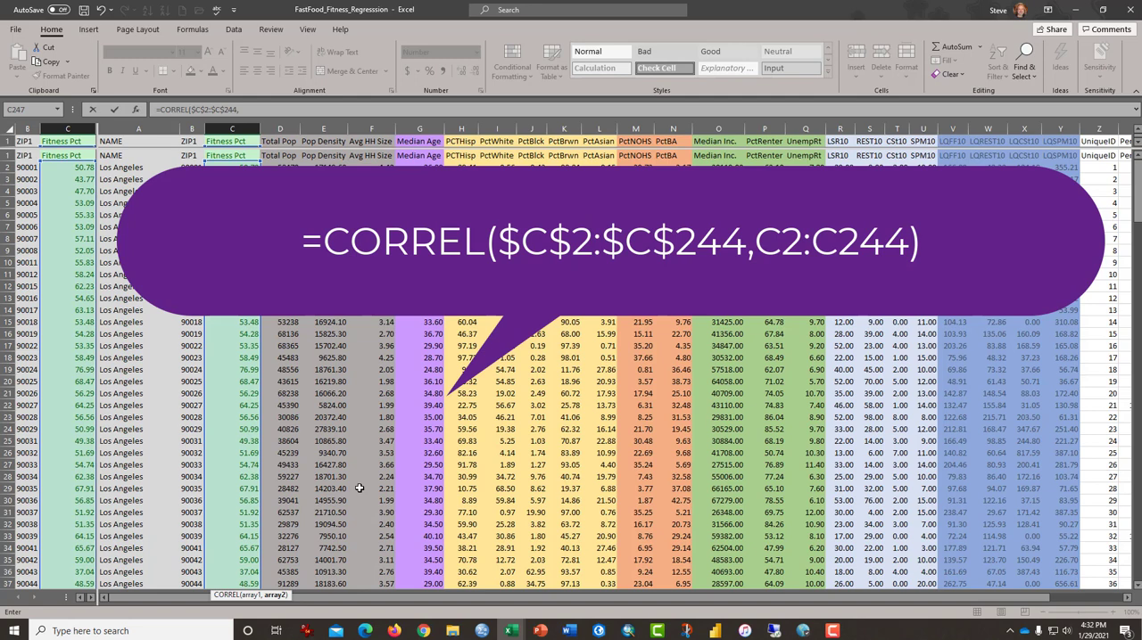
Step: Complete the C247 correlation formula with the relative range C2:C244 as its second array
key("ctrl+Up")
key("ctrl+Up")
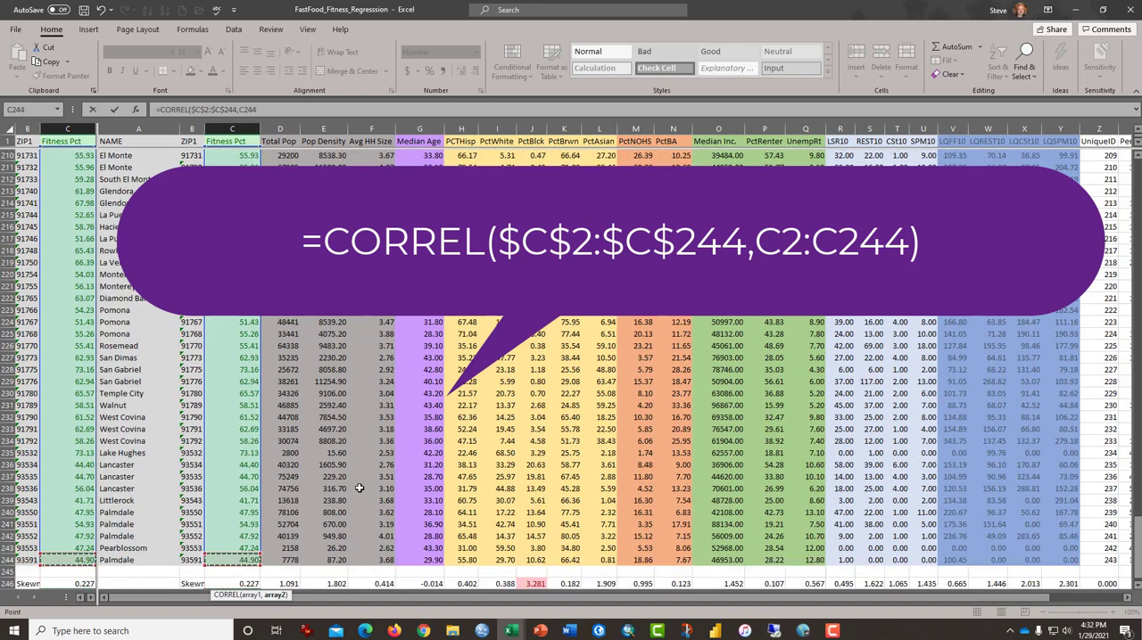
key("ctrl+shift+Up")
key("shift+Down")
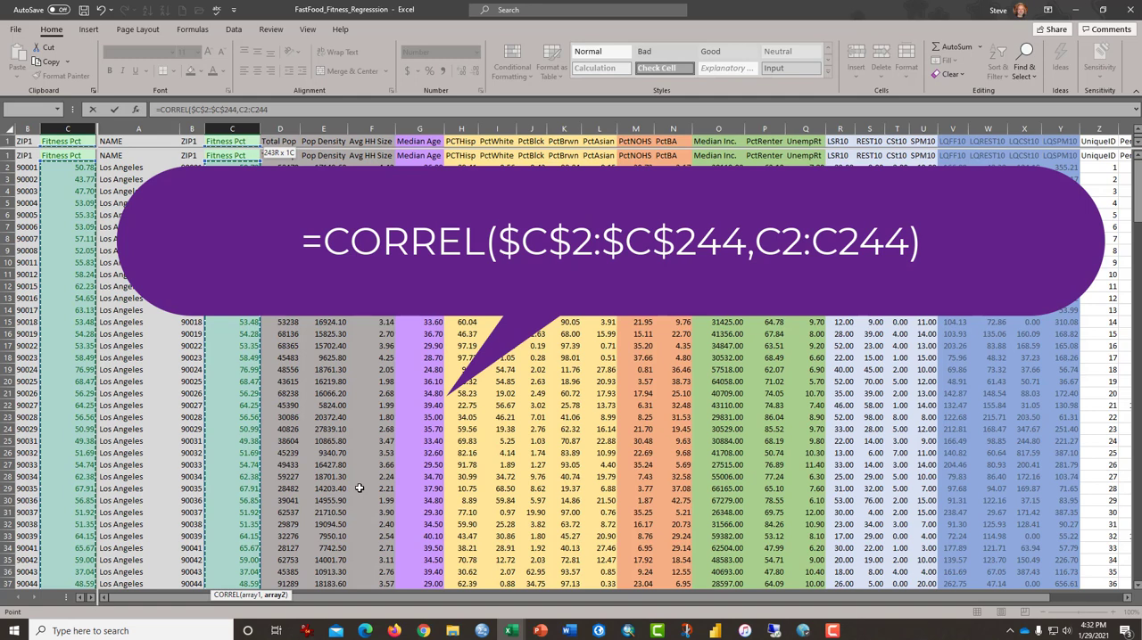
key("ctrl+Return")
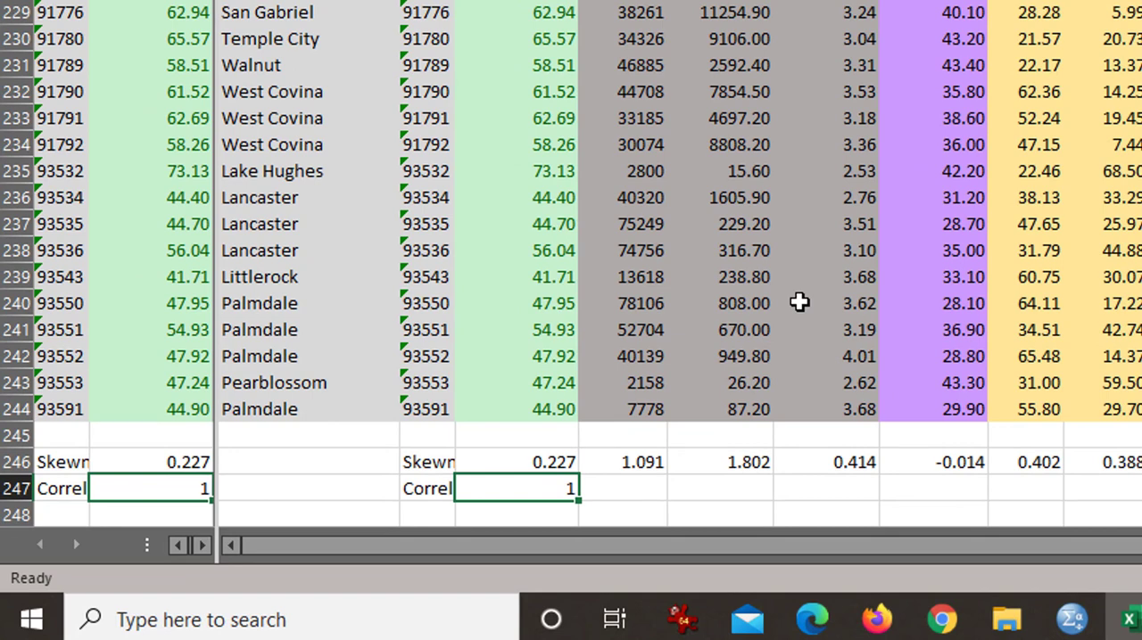
Step: Copy the correlation formula from C247 across row 247 through the LQSPM10 column (Y247)
key("ctrl+c")
key("shift+Right")
key("shift+Right")
key("shift+Right")
key("shift+Right")
key("shift+Right")
key("shift+Right")
key("shift+Right")
key("shift+Right")
key("shift+Right")
key("shift+Right")
key("shift+Right")
key("shift+Right")
key("shift+Right")
key("shift+Right")
key("shift+Right")
key("shift+Right")
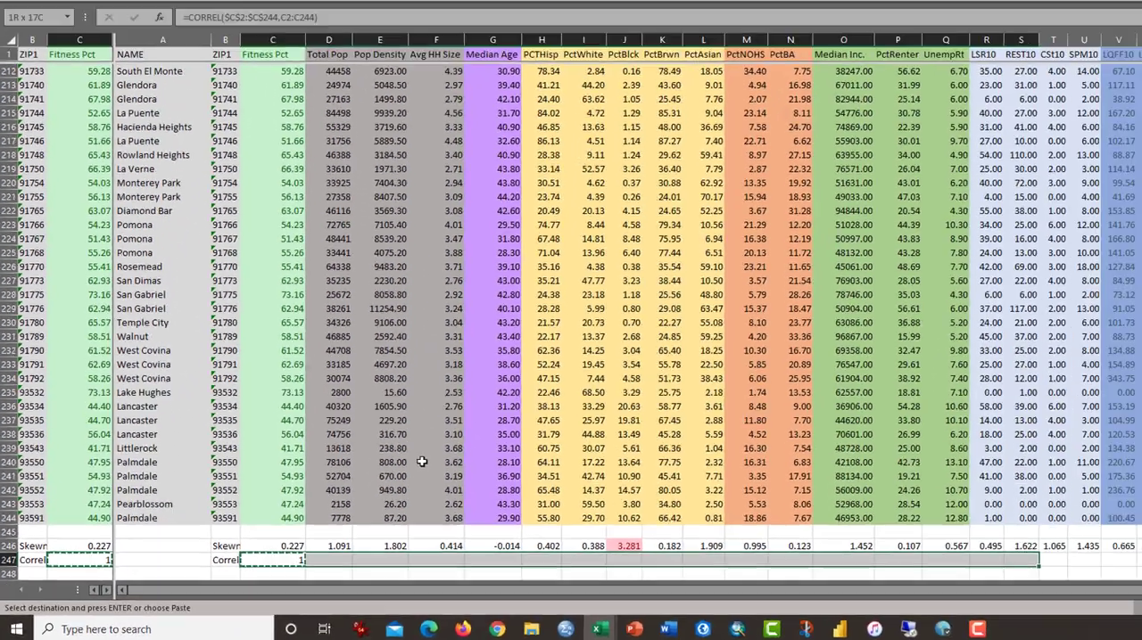
key("shift+Right")
key("shift+Right")
key("shift+Right")
key("shift+Right")
key("shift+Right")
key("shift+Right")
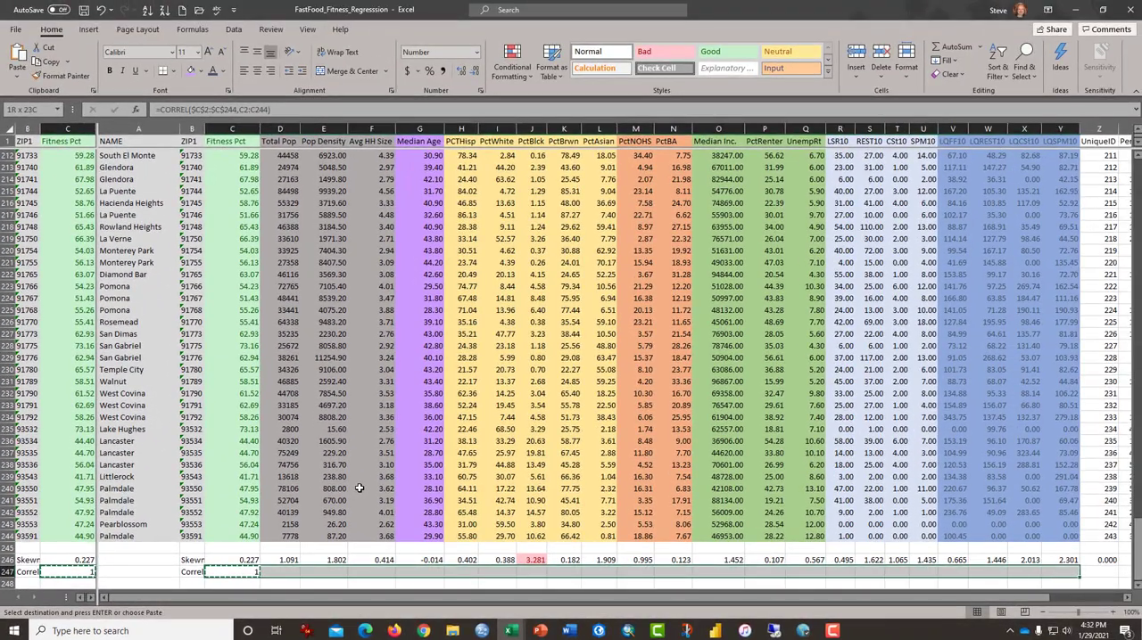
key("ctrl+v")
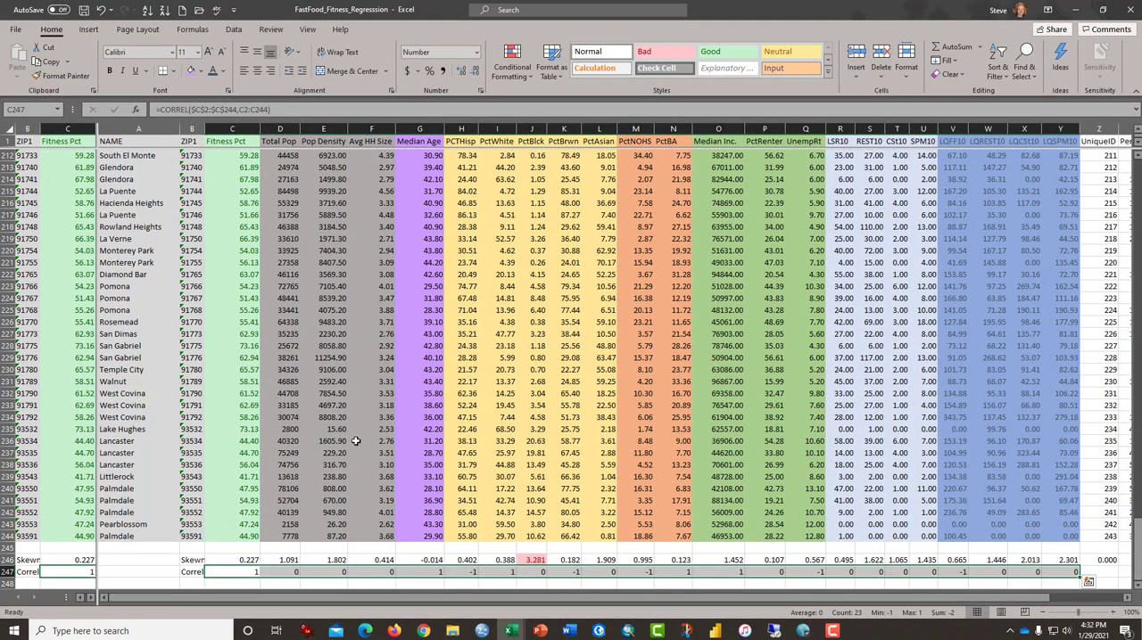
Step: Display the correlation values in C247:Y247 with three decimal places
left_click(464, 71)
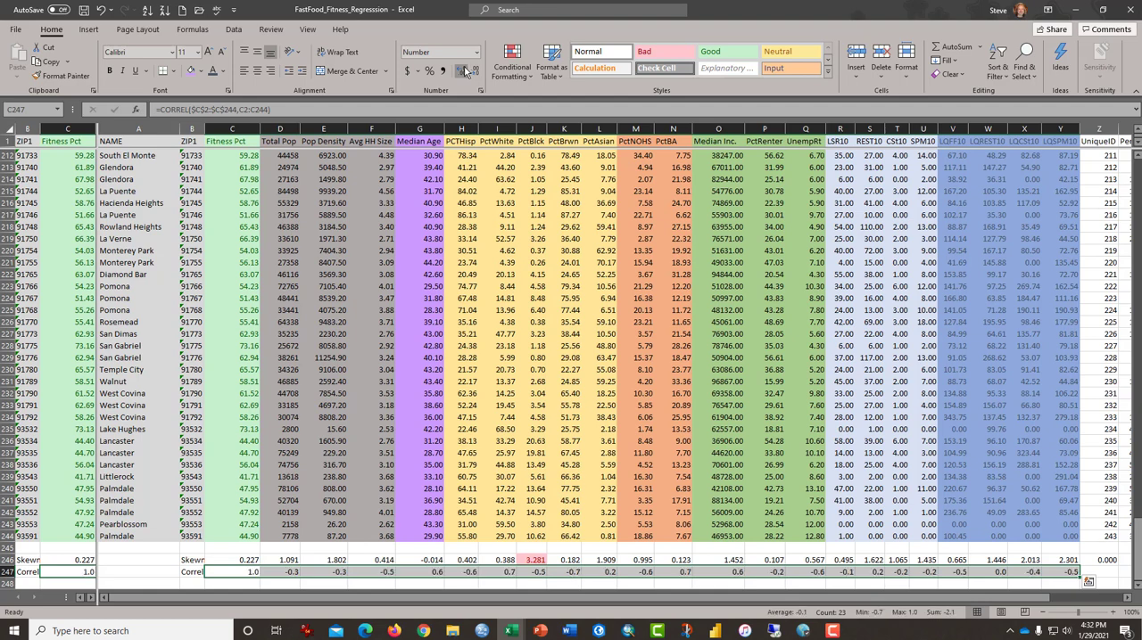
left_click(463, 71)
left_click(464, 70)
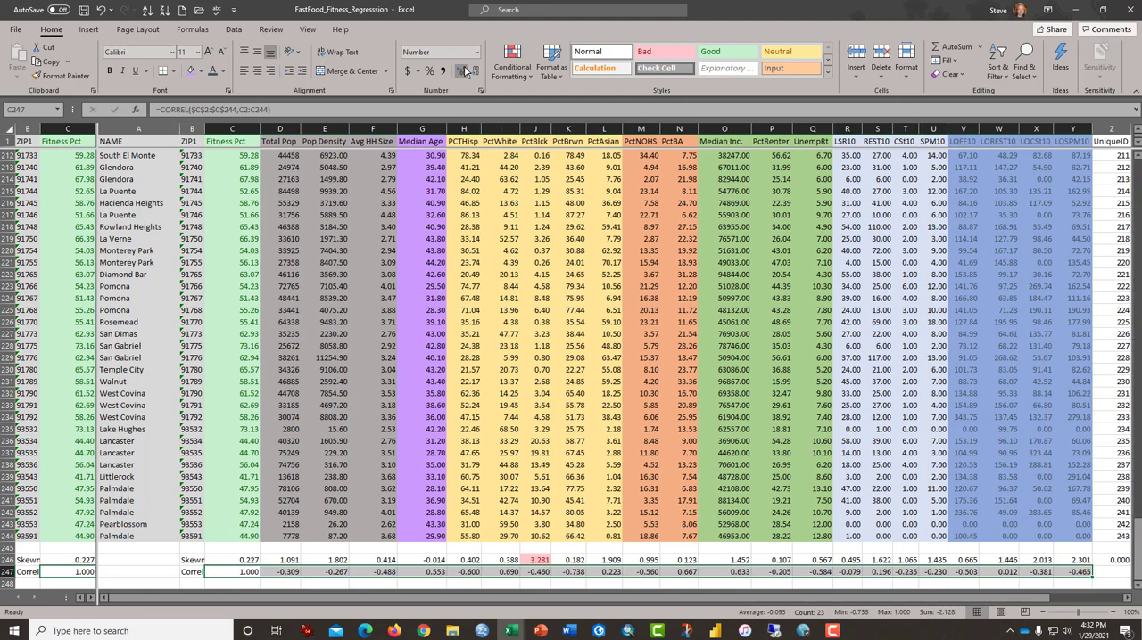
Step: Apply the Red-White-Blue color scale to the correlation values in C247:Y247
left_click(526, 85)
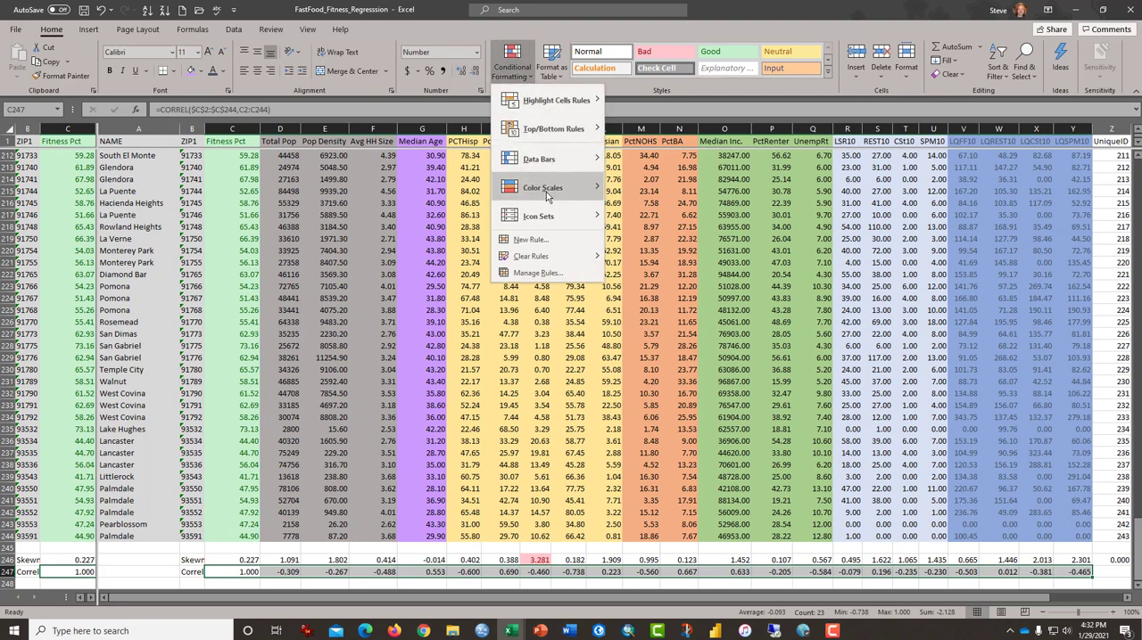
mouse_move(546, 190)
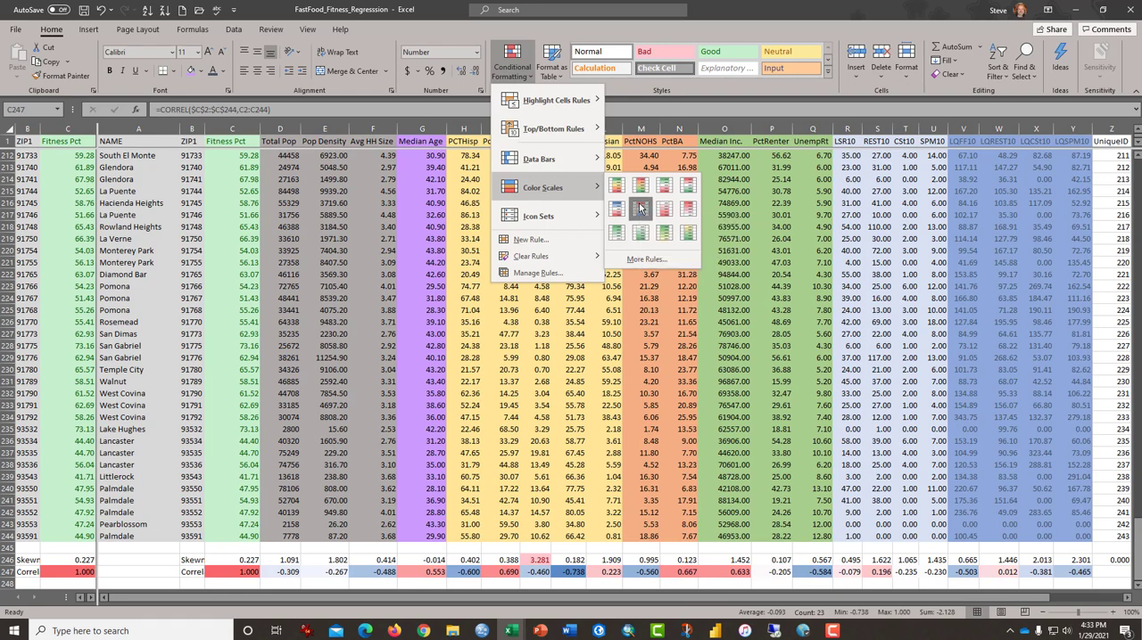
left_click(639, 208)
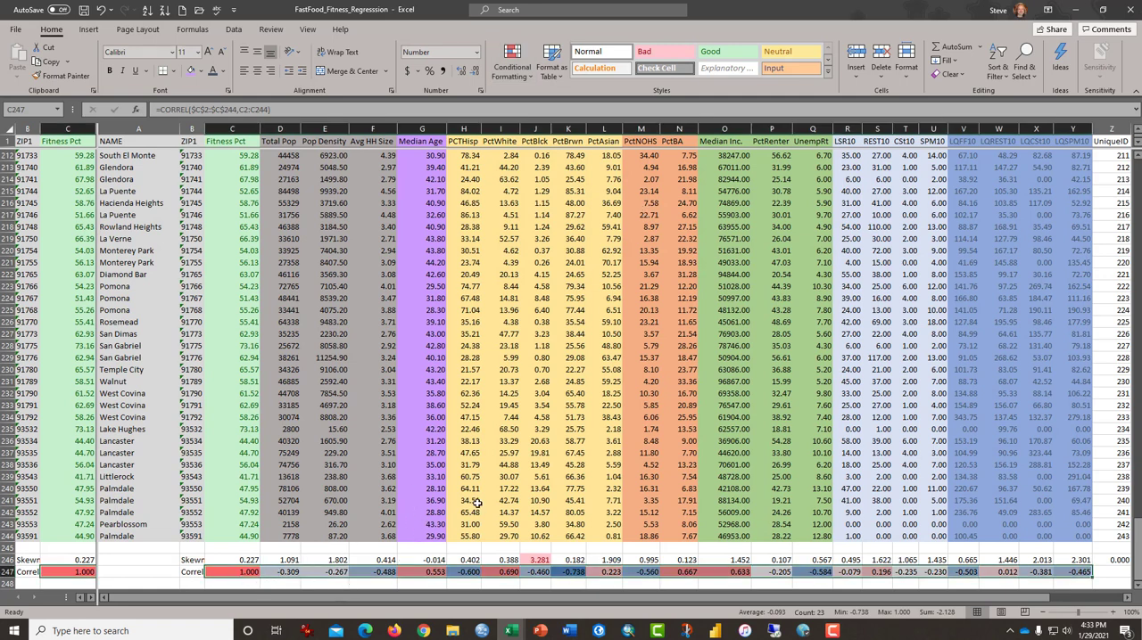
Step: Copy the correlation formula from Y247 into Z247:AB247 for UniqueID, Perimeter and Area
left_click(1019, 569)
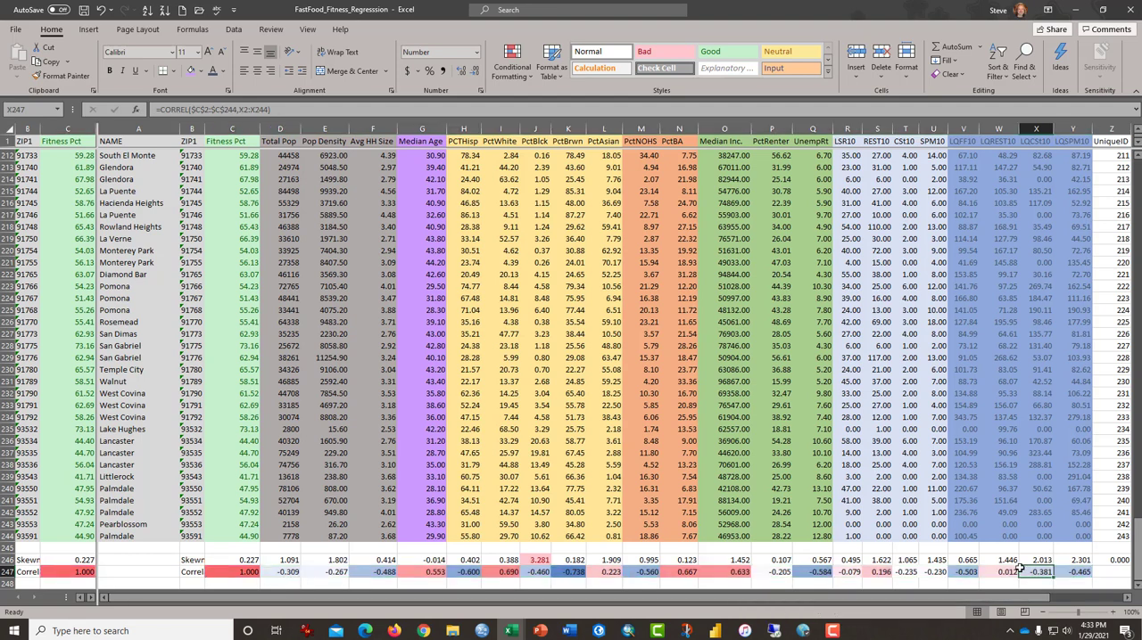
key("Right")
key("Right")
key("Right")
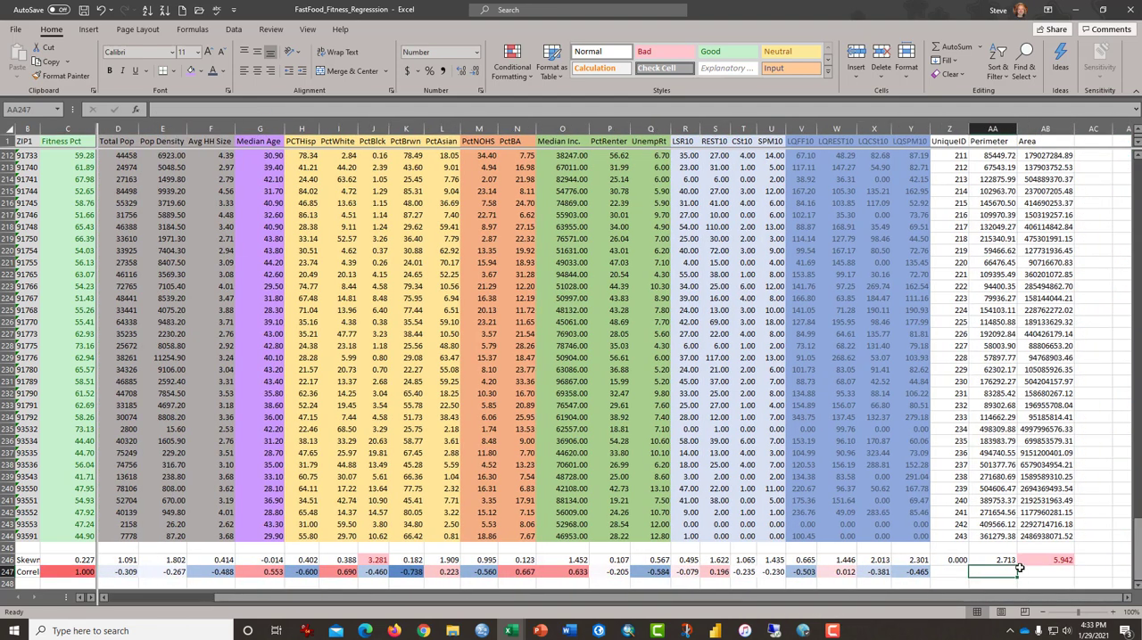
key("Left")
key("Left")
key("ctrl+c")
key("Right")
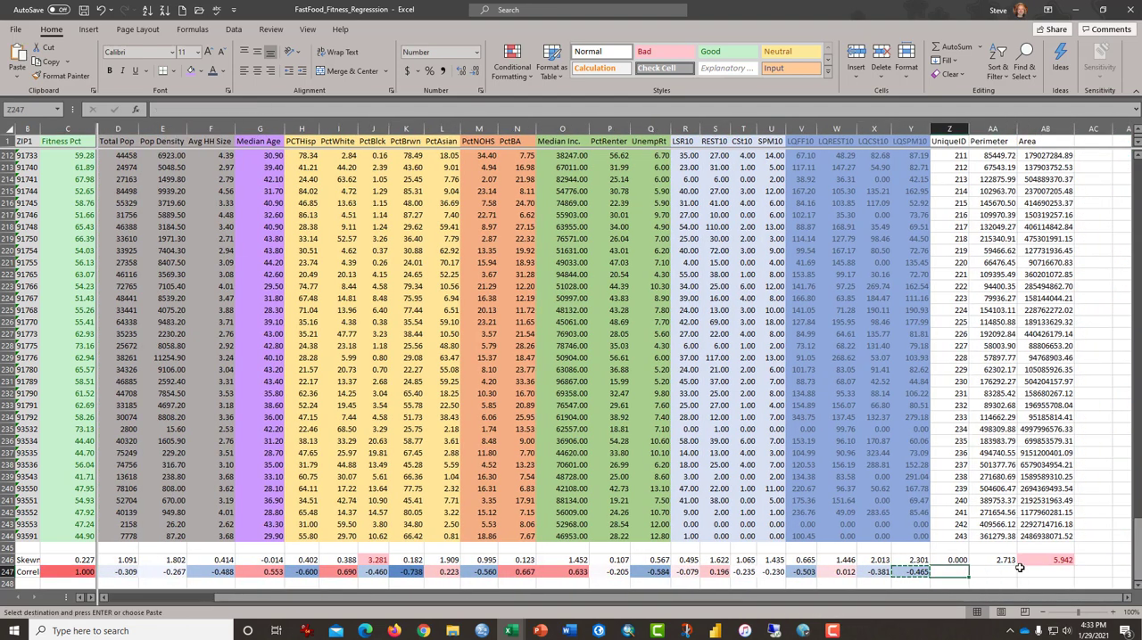
key("shift+Right")
key("shift+Right")
key("shift+Right")
key("shift+Left")
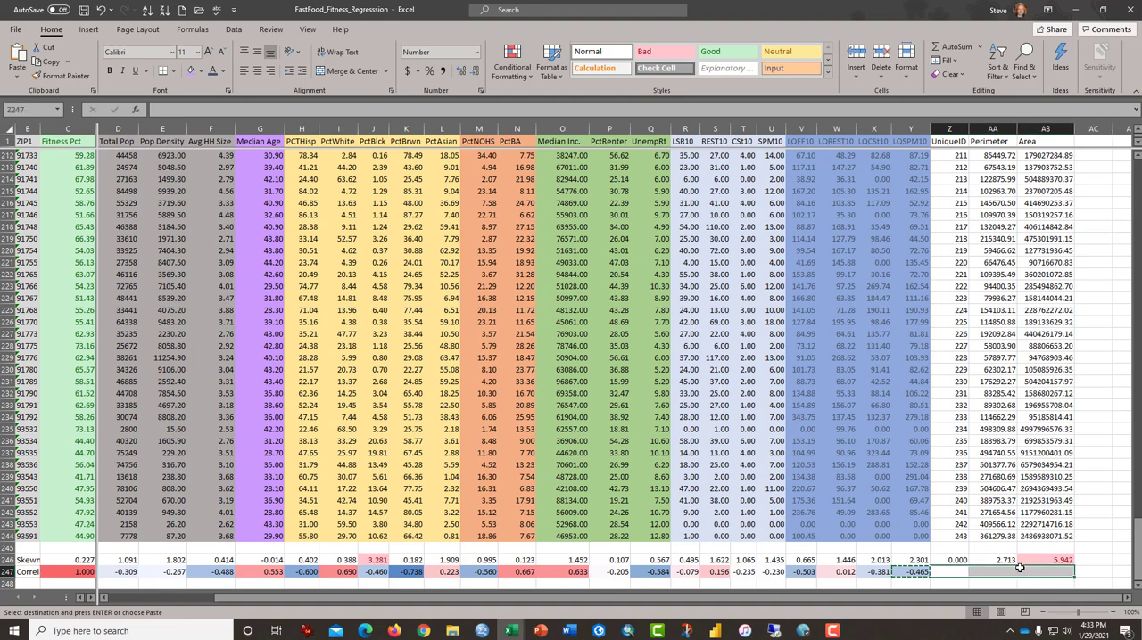
key("Return")
Step: Delete the correlation formulas for UniqueID, Perimeter and Area in Z247:AB247
key("Right")
key("Right")
key("Right")
key("Right")
key("Right")
key("Right")
key("Right")
key("Right")
key("Right")
key("Right")
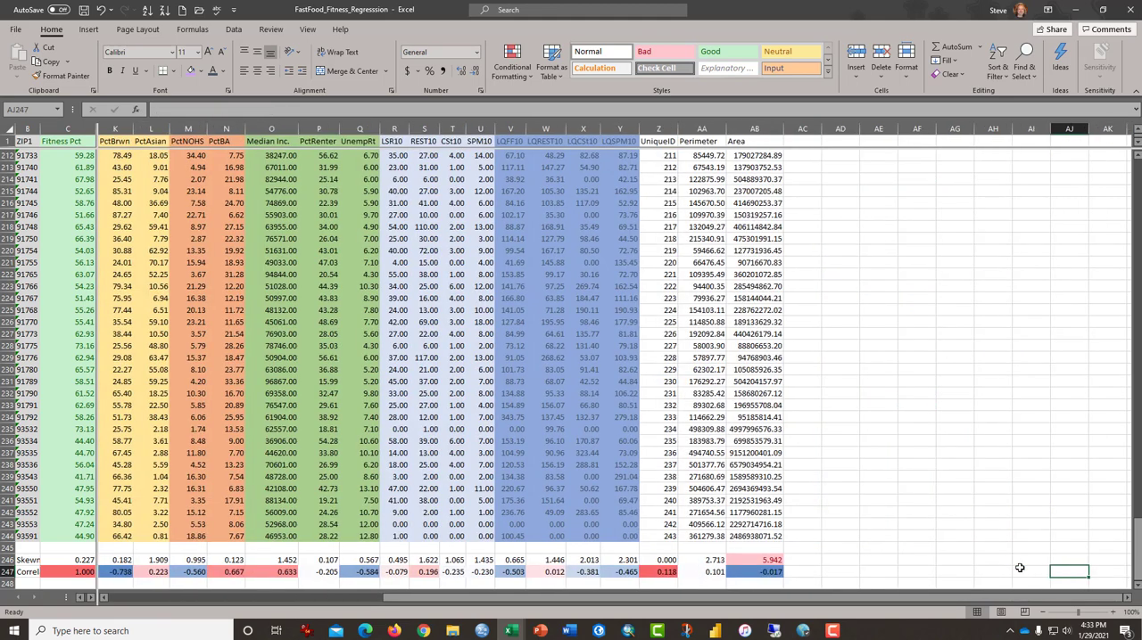
key("Left")
key("Left")
key("Left")
key("Left")
key("Left")
key("Left")
key("Left")
key("Left")
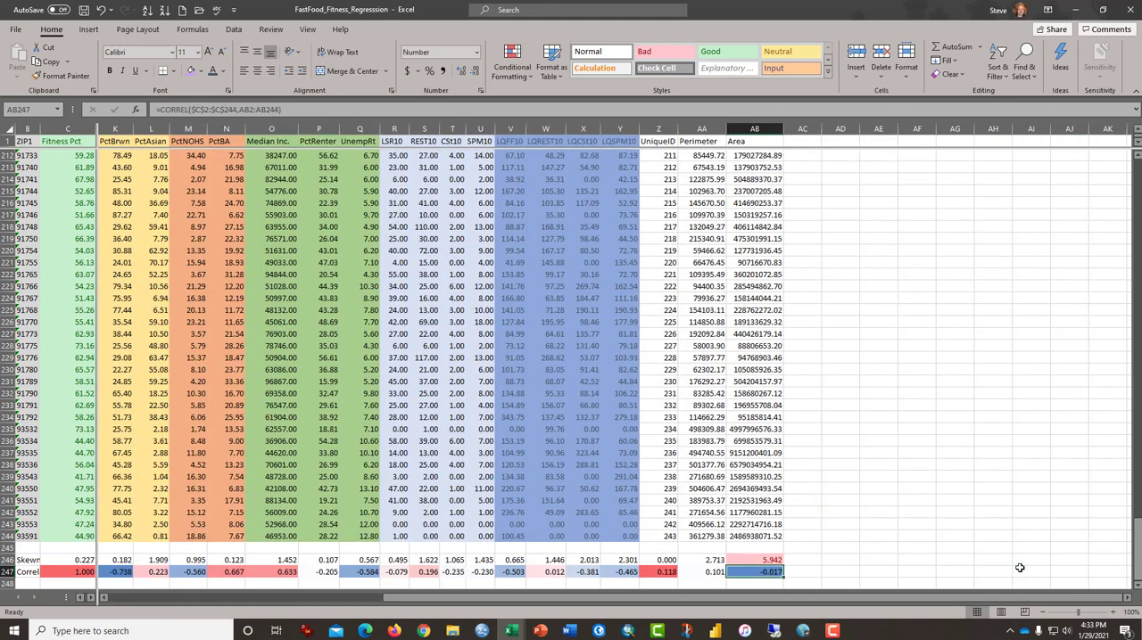
key("Left")
key("Left")
key("Left")
key("Right")
key("Right")
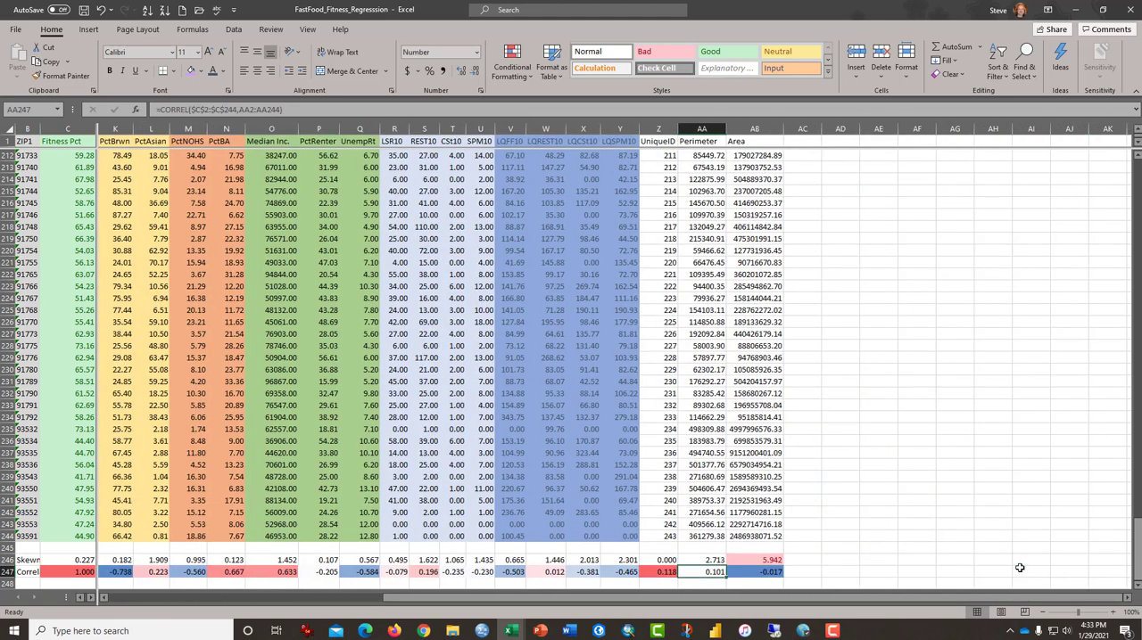
key("Right")
key("shift+Left")
key("shift+Left")
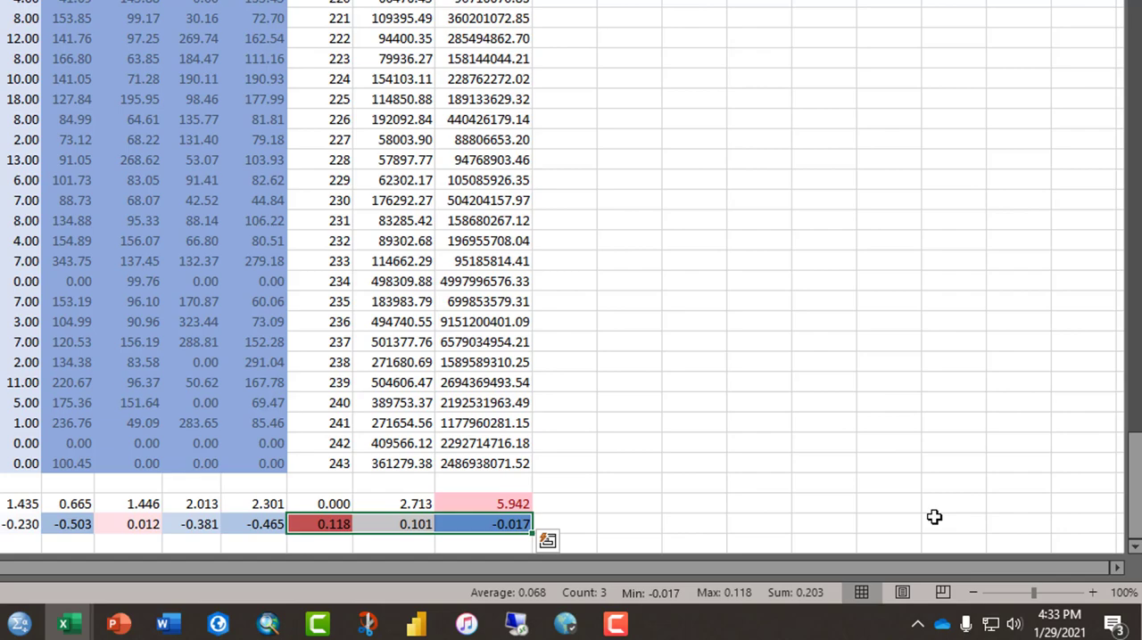
key("Delete")
Step: Examine the LQREST10, LQCSt10 and LQSPM10 correlations in W247:Y247 alongside the LQSPM10 skewness and data above
key("Left")
key("Left")
key("Left")
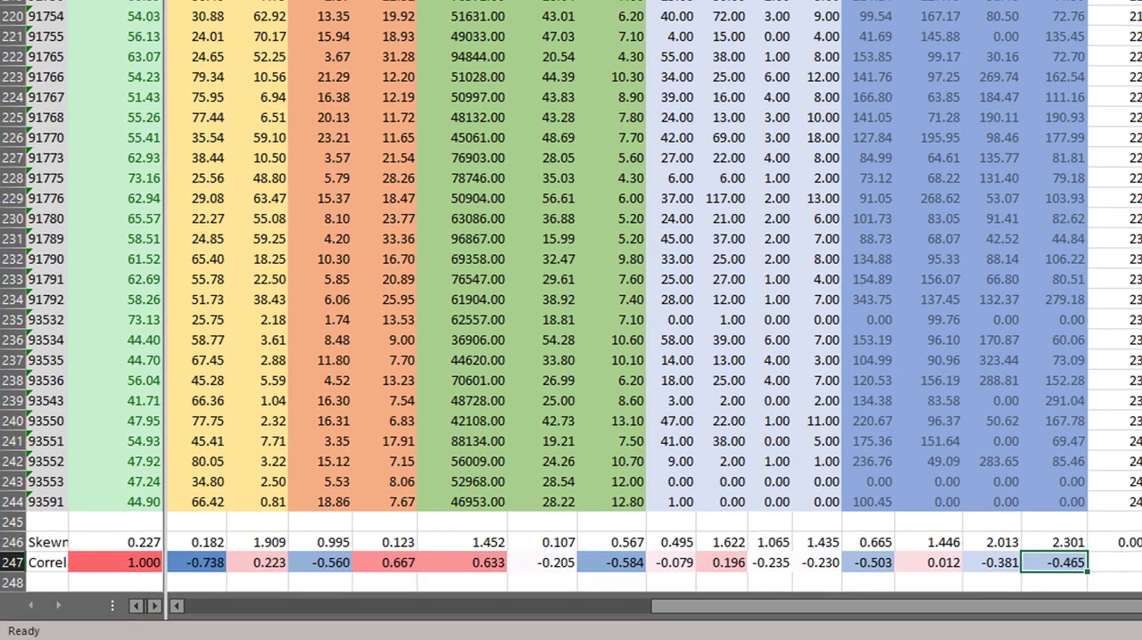
key("shift+Left")
key("shift+Left")
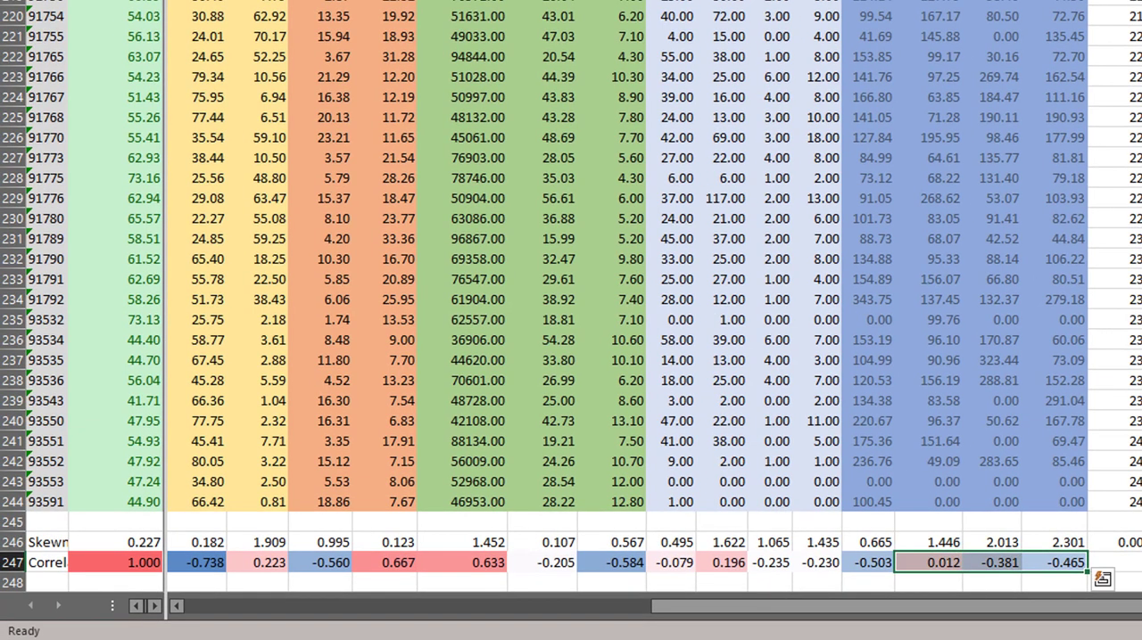
key("Up")
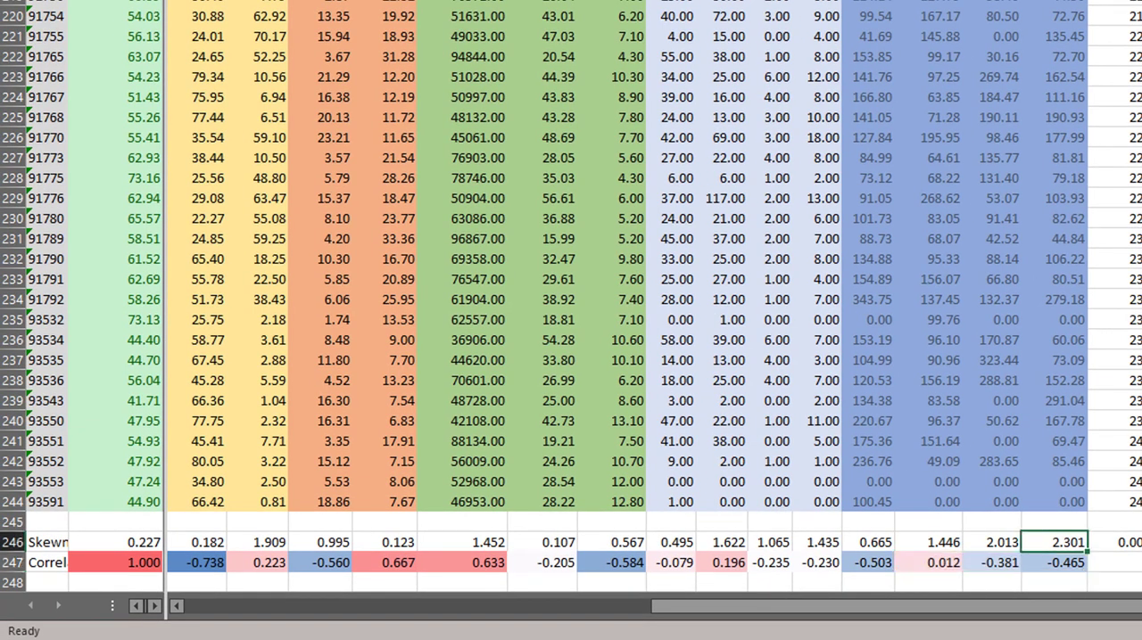
key("Up")
key("Up")
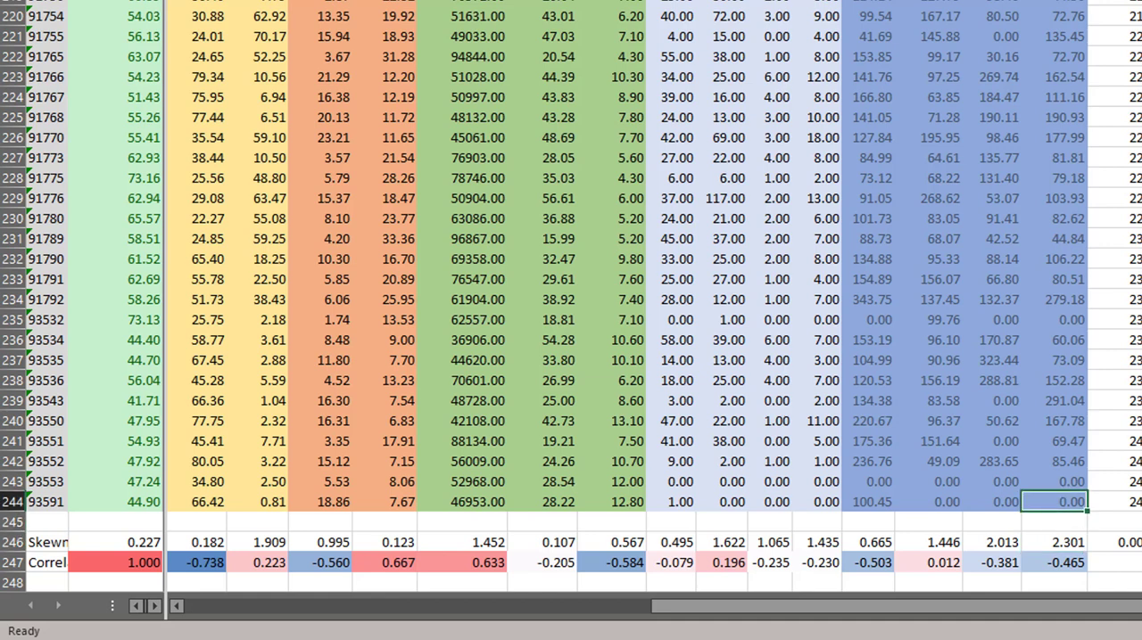
key("Down")
key("Down")
key("Down")
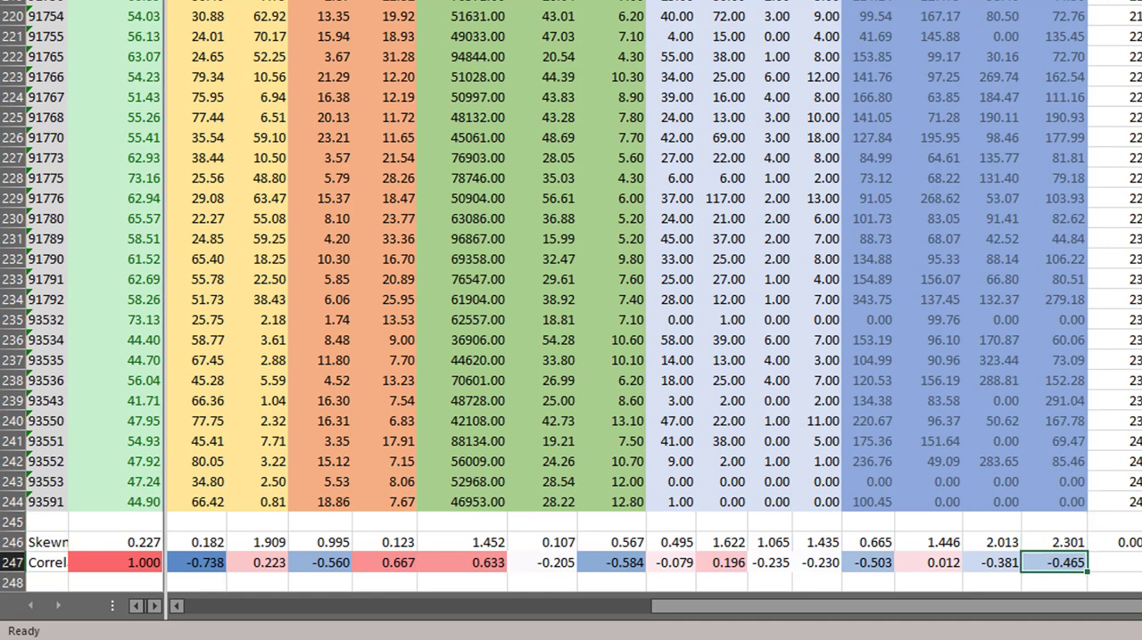
key("Up")
key("Up")
key("Up")
key("shift+Left")
key("shift+Left")
key("Down")
key("Down")
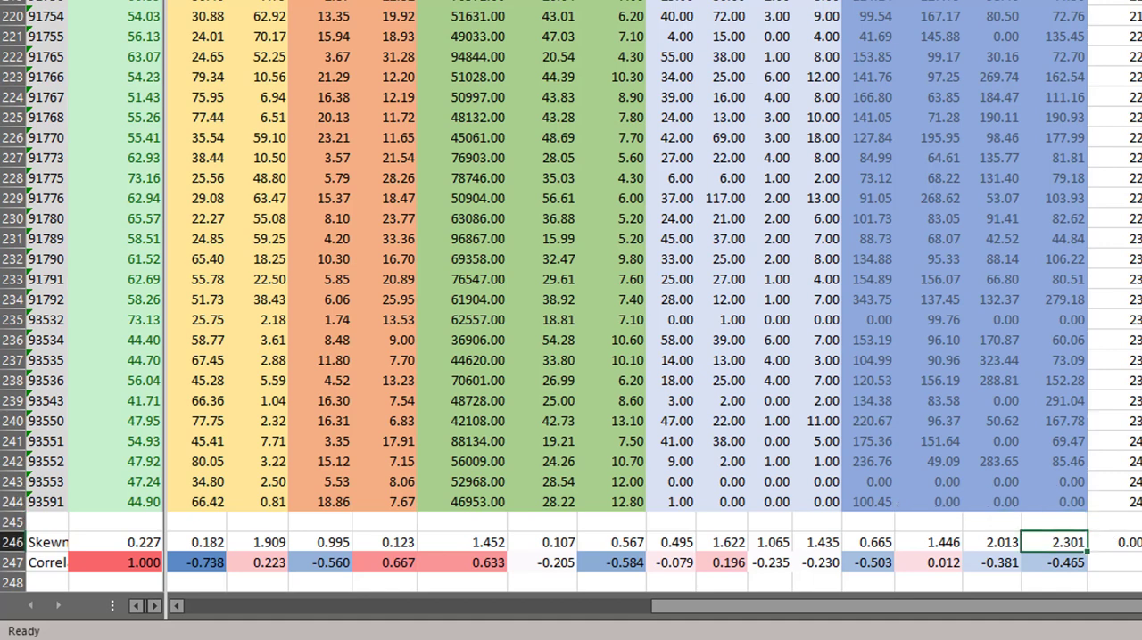
Step: Compare the density correlations in V247:Y247 and mark the fast-food density variable LQFF10 with an x in V248
key("Down")
key("shift+Left")
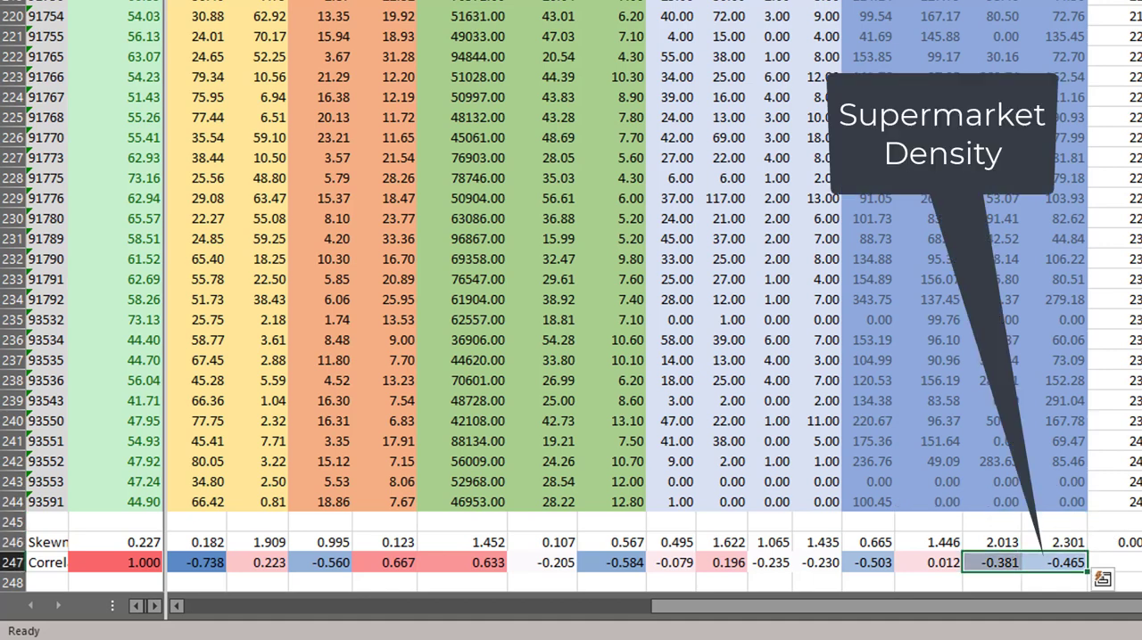
key("shift+Left")
key("shift+Left")
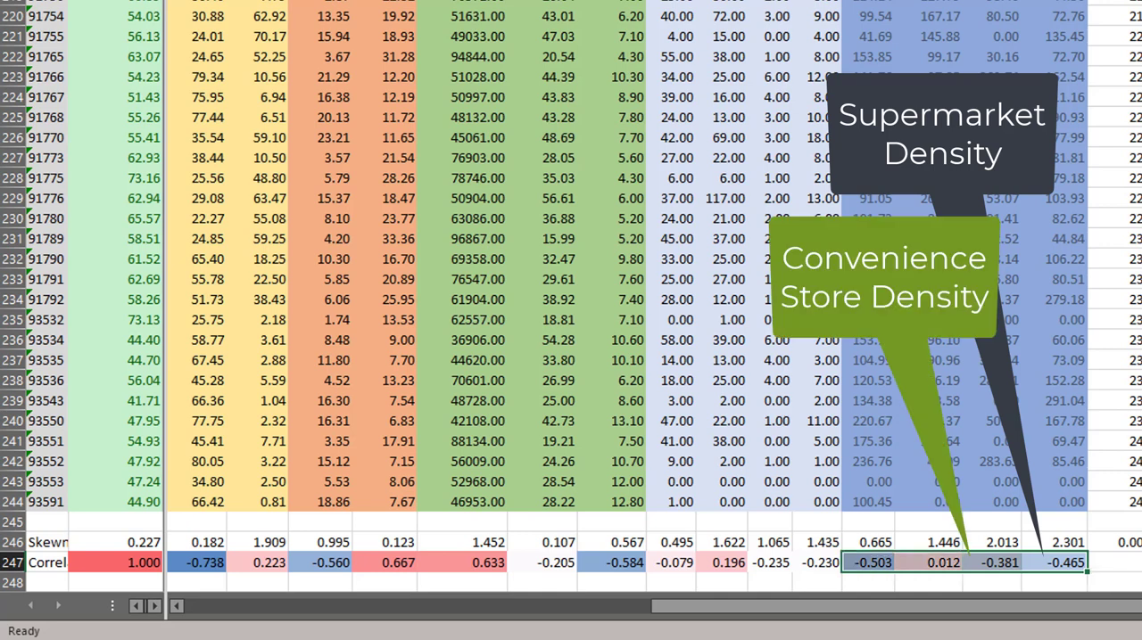
key("Right")
key("Left")
key("Left")
key("Left")
key("Left")
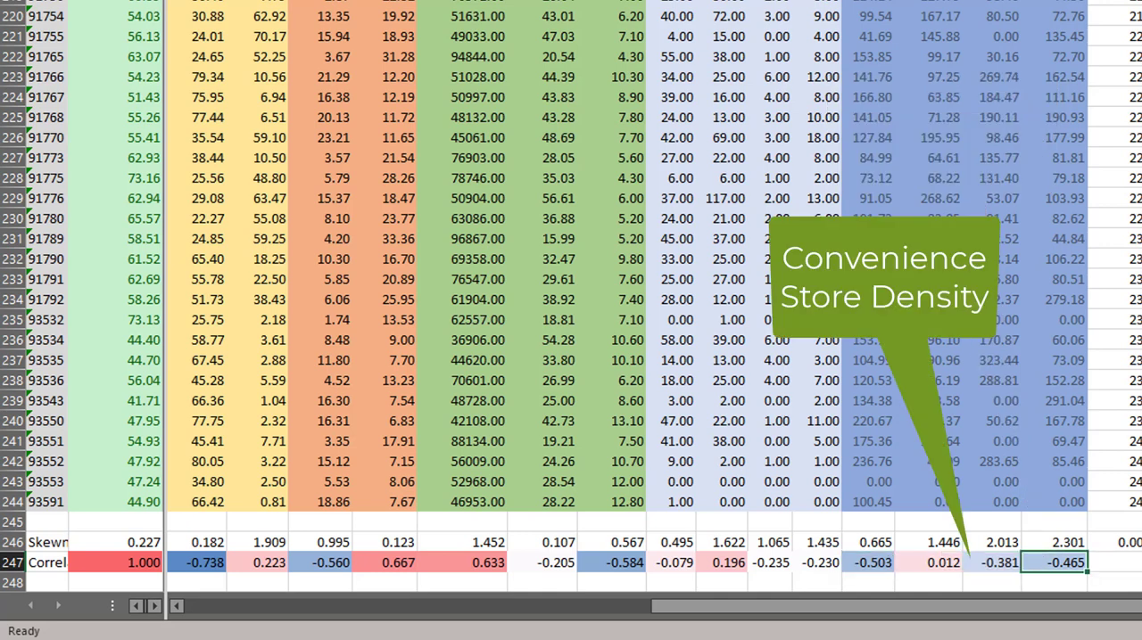
key("Down")
type("x")
key("Return")
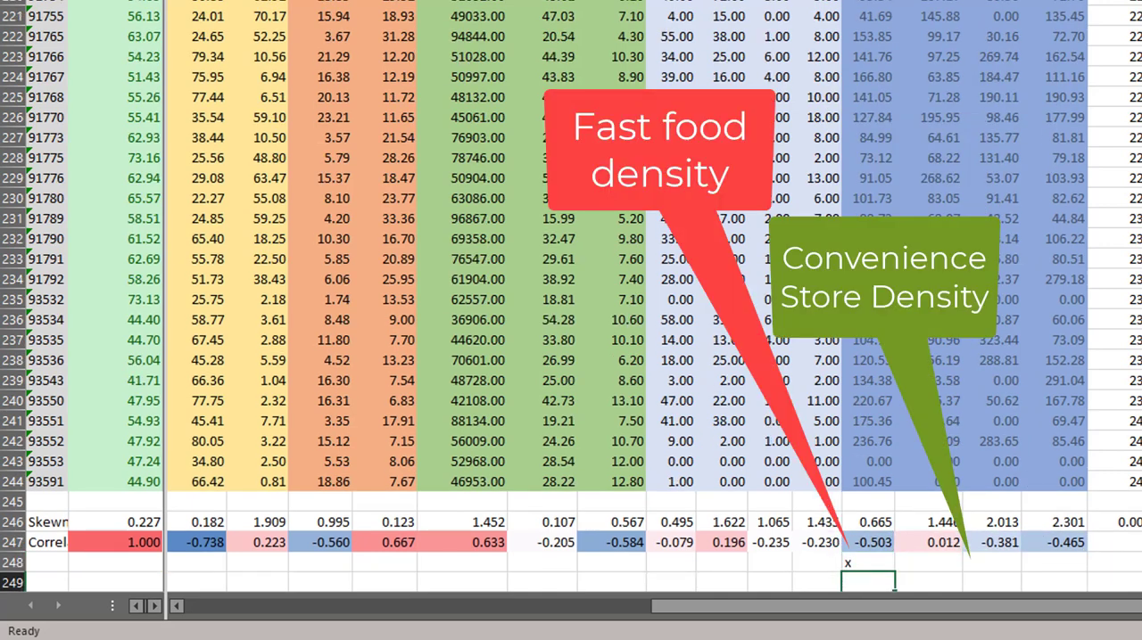
Step: Delete the correlation formulas for the store-count variables LSR10, REST10, CSt10 and SPM10 in R247:U247
key("Up")
key("Up")
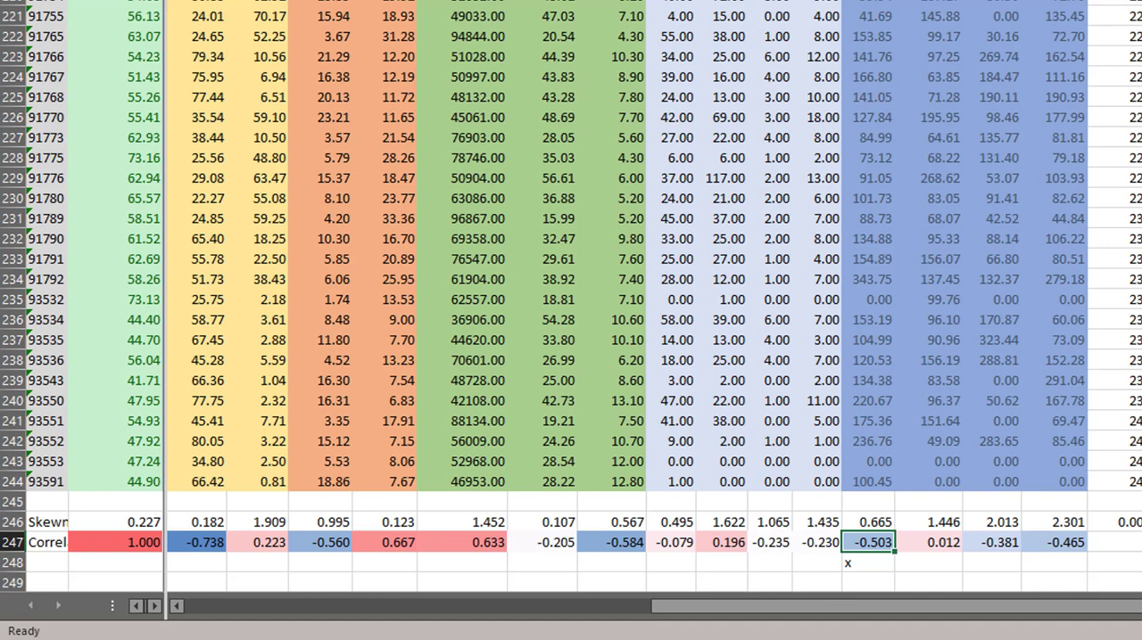
key("Left")
key("shift+Left")
key("shift+Left")
key("shift+Left")
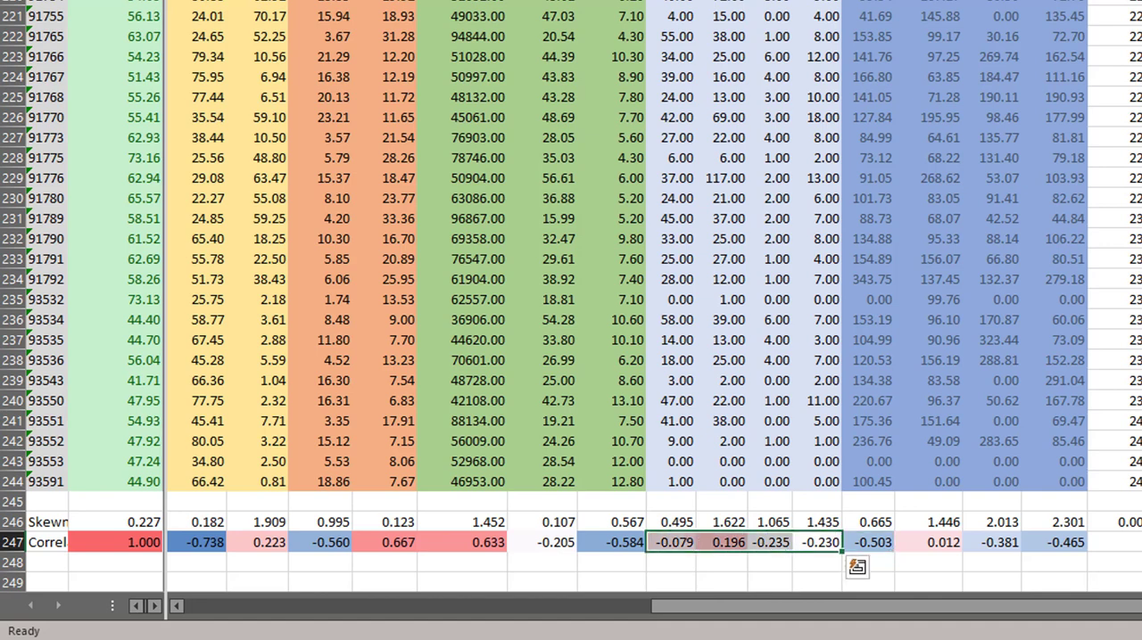
key("shift+Up")
key("shift+Up")
key("shift+Up")
key("shift+Up")
key("shift+Up")
key("shift+Up")
key("shift+Up")
key("shift+Up")
key("shift+Down")
key("shift+Down")
key("shift+Down")
key("shift+Down")
key("shift+Down")
key("shift+Down")
key("shift+Down")
key("shift+Down")
key("shift+Down")
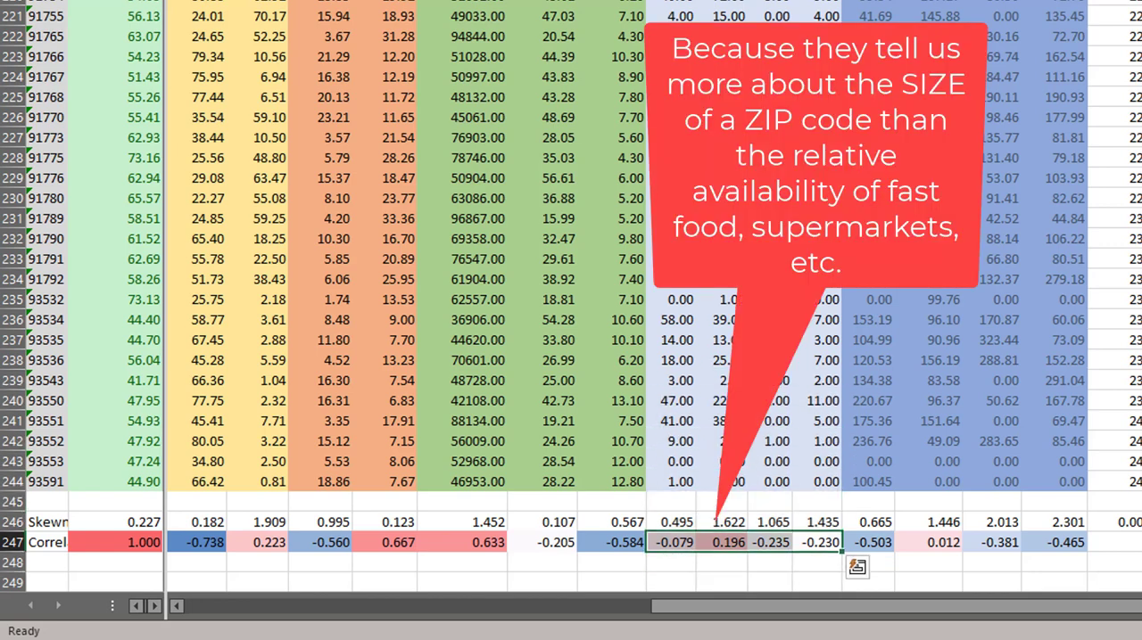
key("Delete")
Step: Mark UnempRt and Median Inc. as chosen variables with an x in Q248 and O248
key("Left")
key("Left")
key("Left")
key("Left")
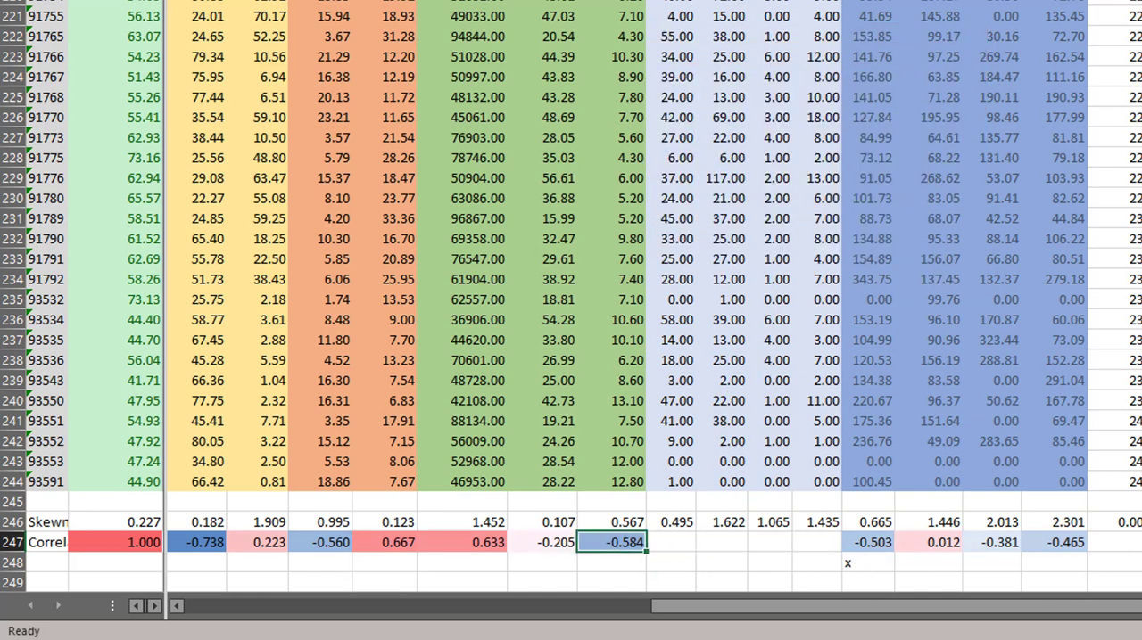
key("Down")
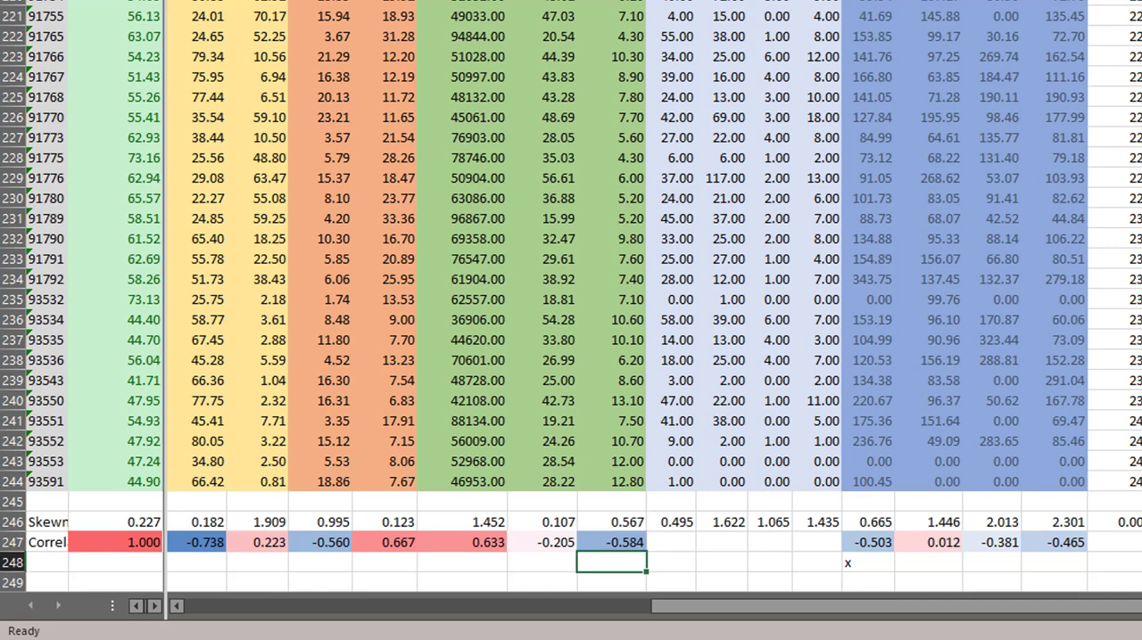
type("x")
key("Left")
key("Left")
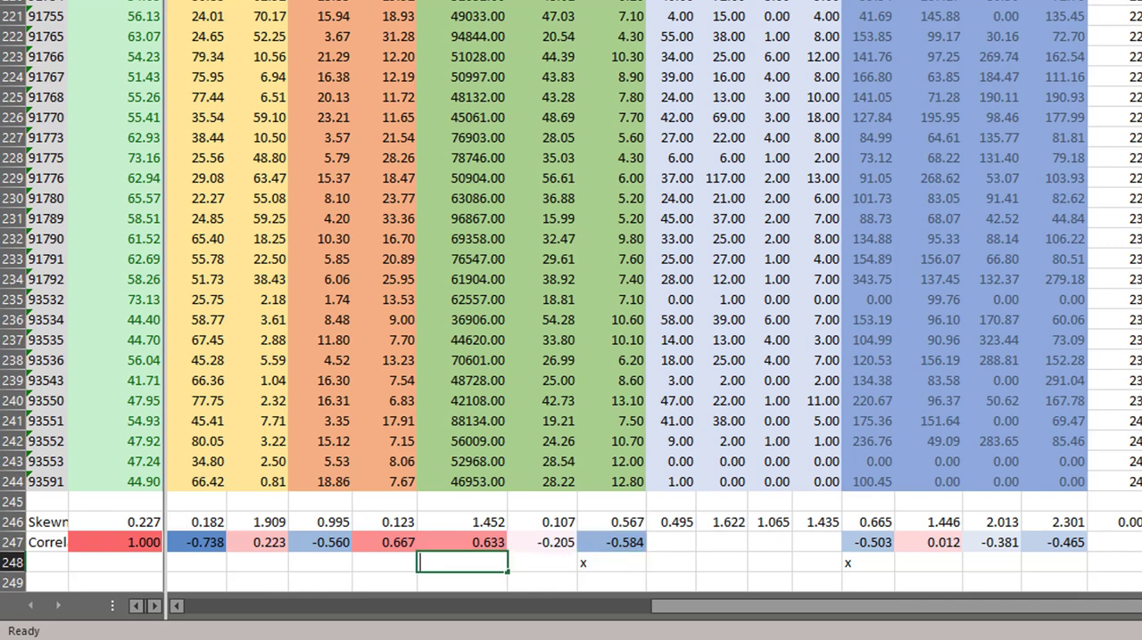
type("x")
Step: Mark PctBA as a chosen variable with an x in N248, leaving PctRenter and PctNOHS unmarked
key("Right")
key("Up")
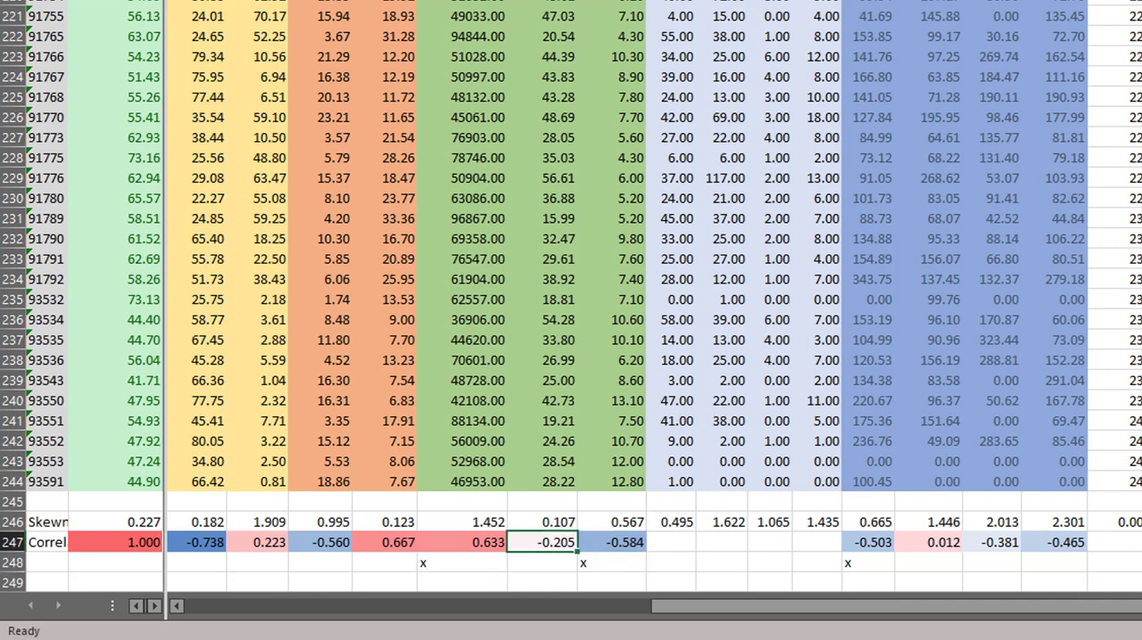
key("Down")
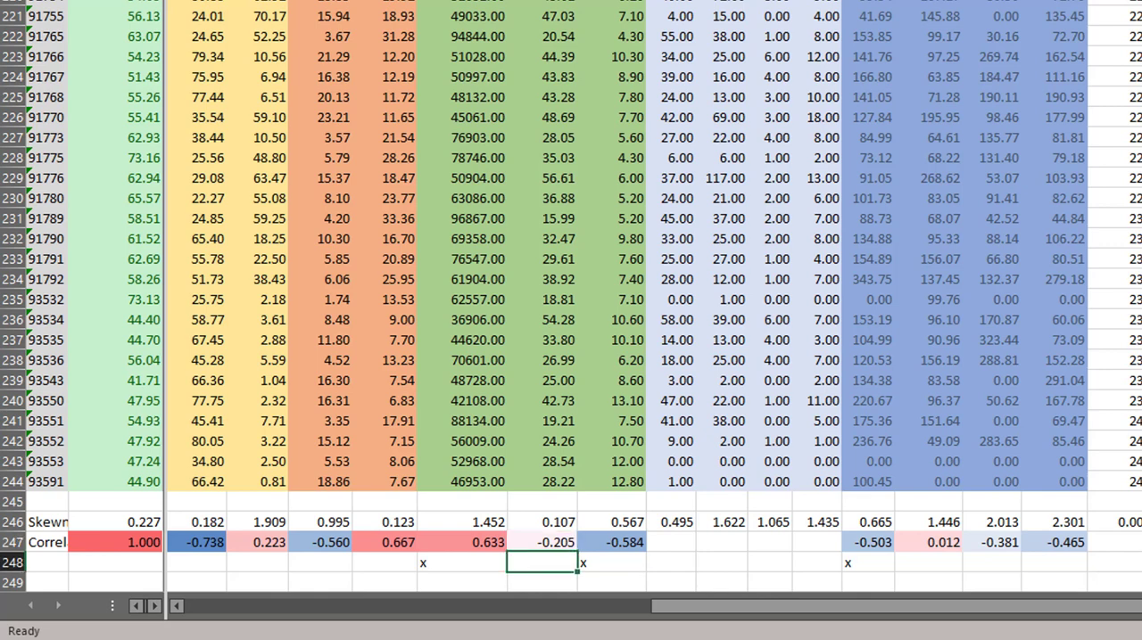
key("Left")
key("Left")
key("Left")
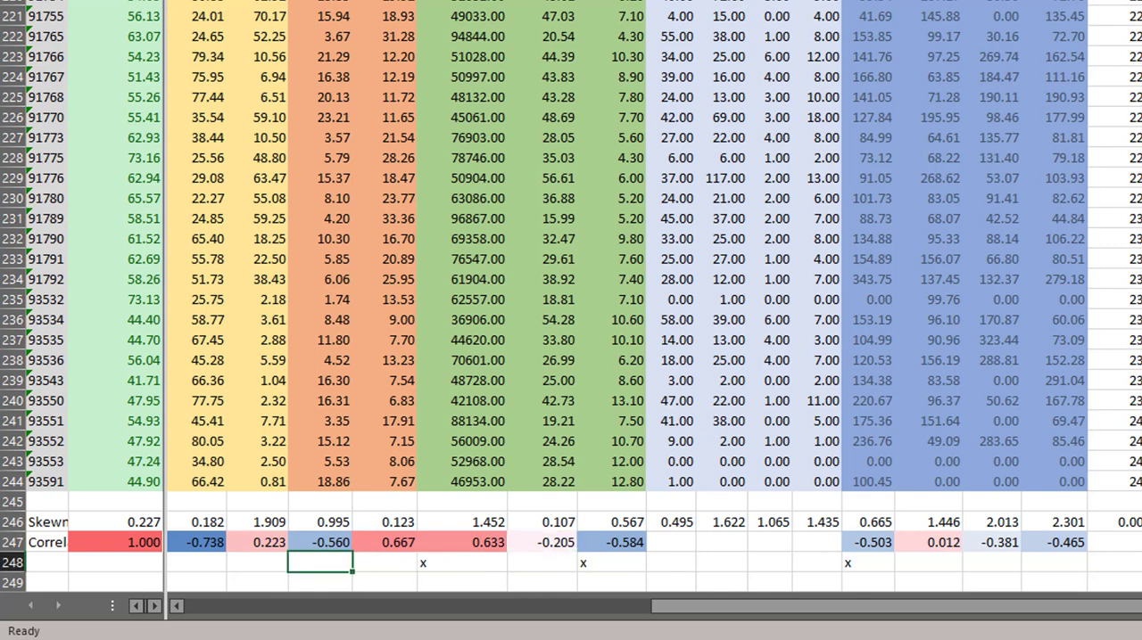
key("Right")
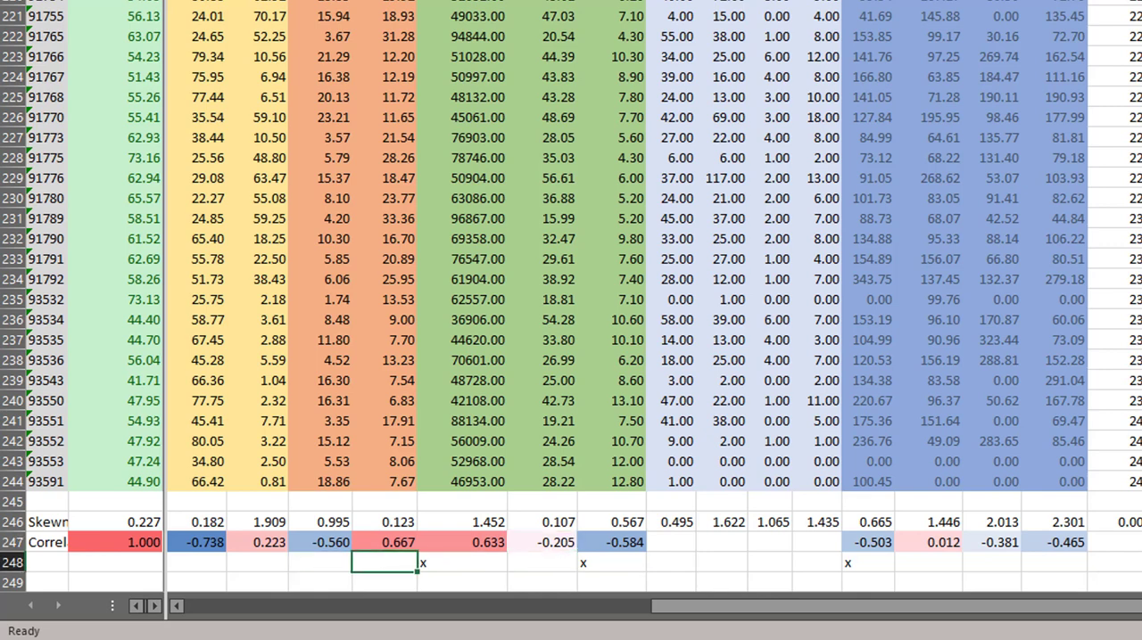
type("x")
Step: Examine the skewness and correlation of PctNOHS in M246:M247 against PctBA and the neighbouring ethnicity variables
key("Left")
key("Left")
key("Left")
key("Left")
key("Left")
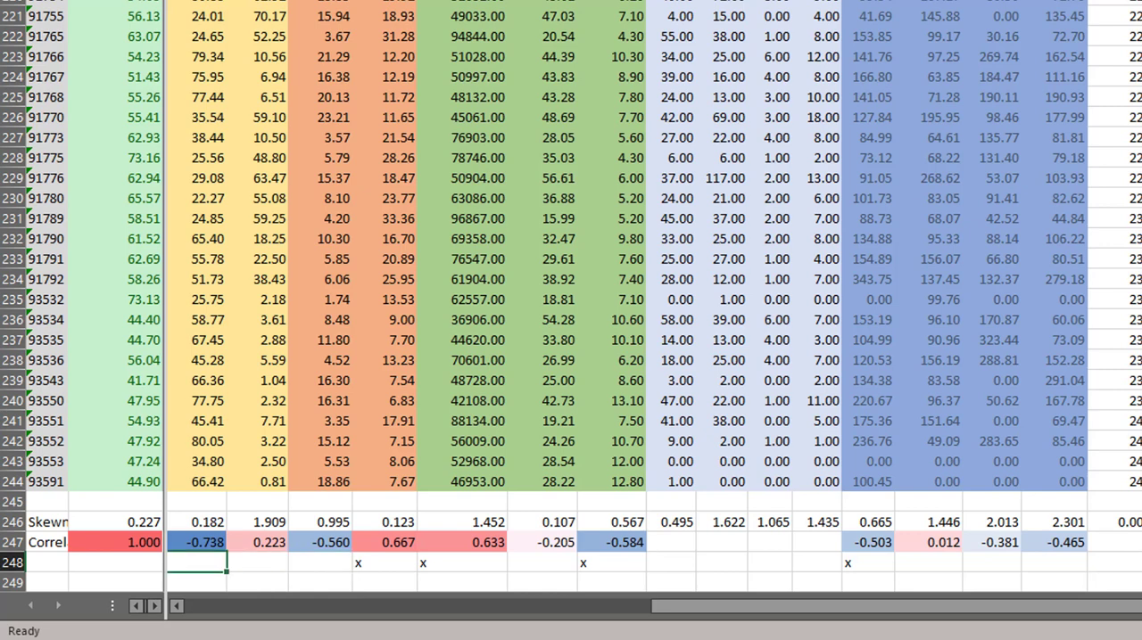
key("Left")
key("Left")
key("Right")
key("Right")
key("Right")
key("Right")
key("Right")
key("Right")
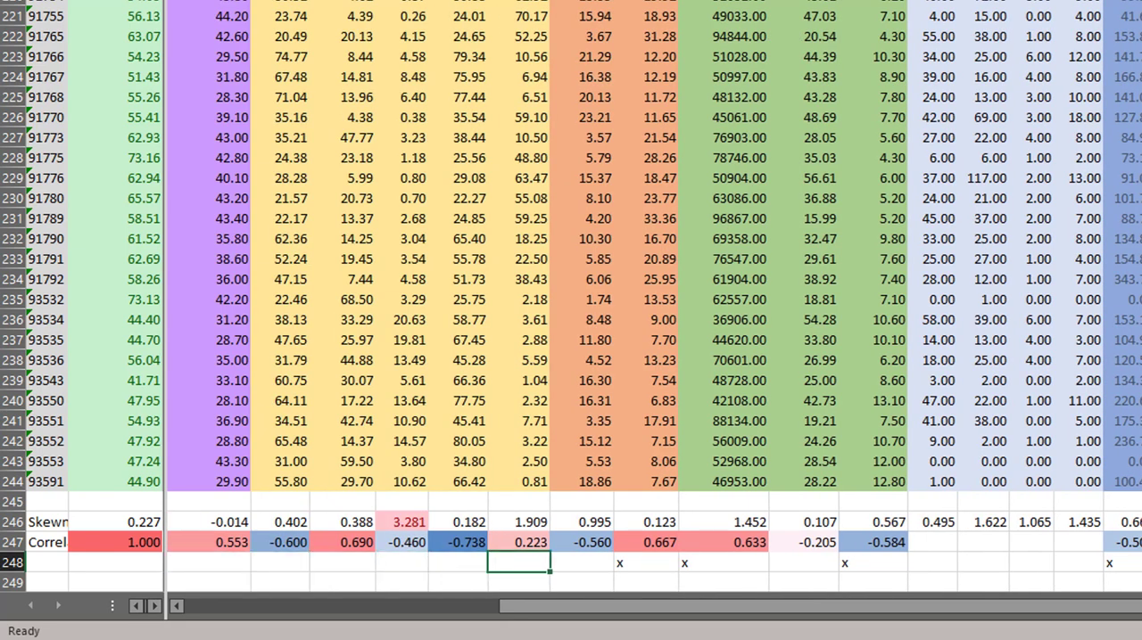
key("Up")
key("Up")
key("Down")
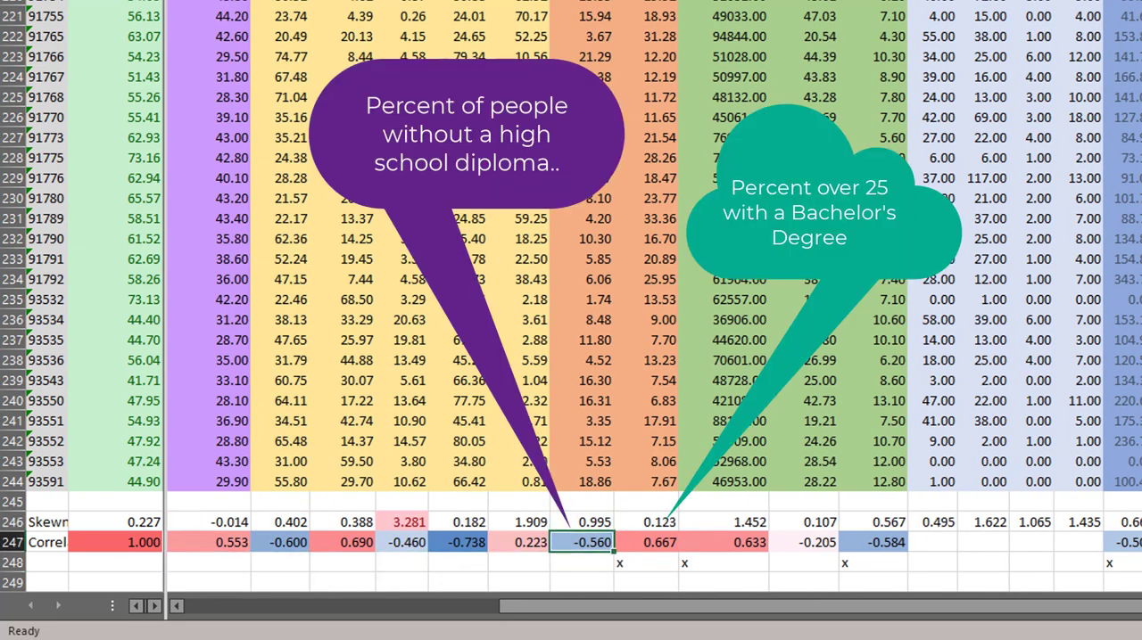
key("Right")
key("Left")
key("Down")
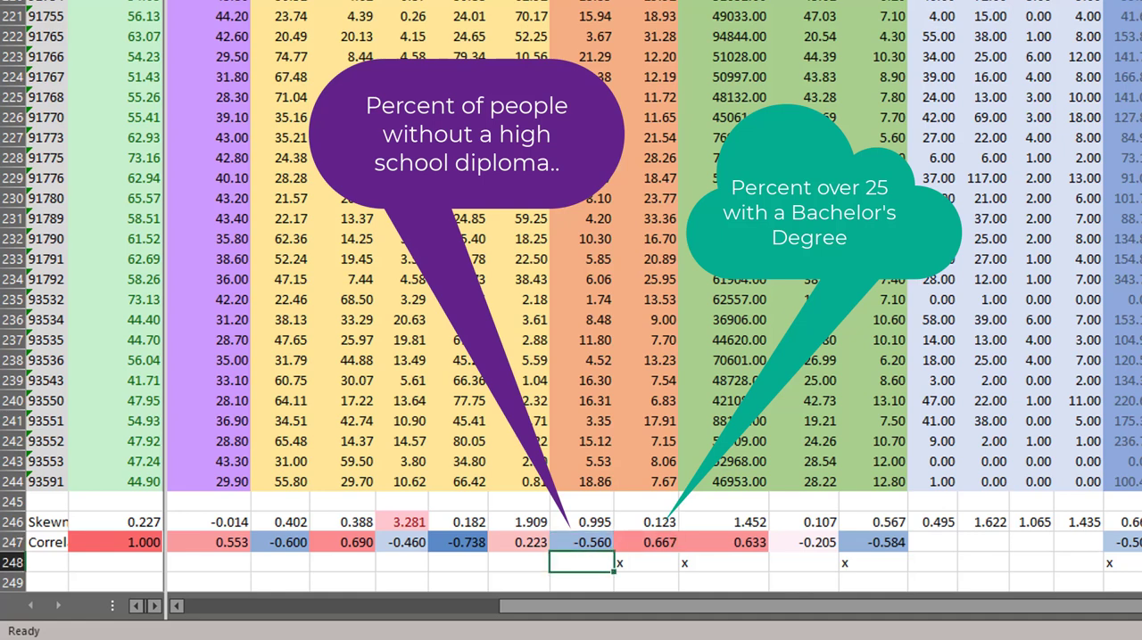
key("Up")
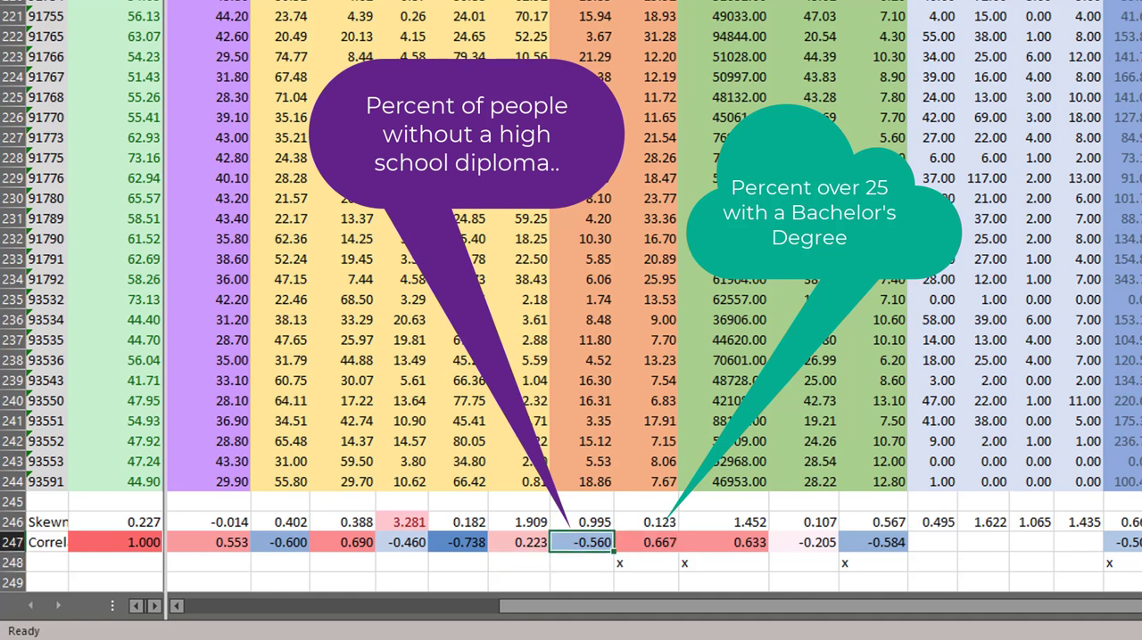
Step: Mark PctBrwn with an x in K248 and check its skewness and correlation in K246:K247
key("Left")
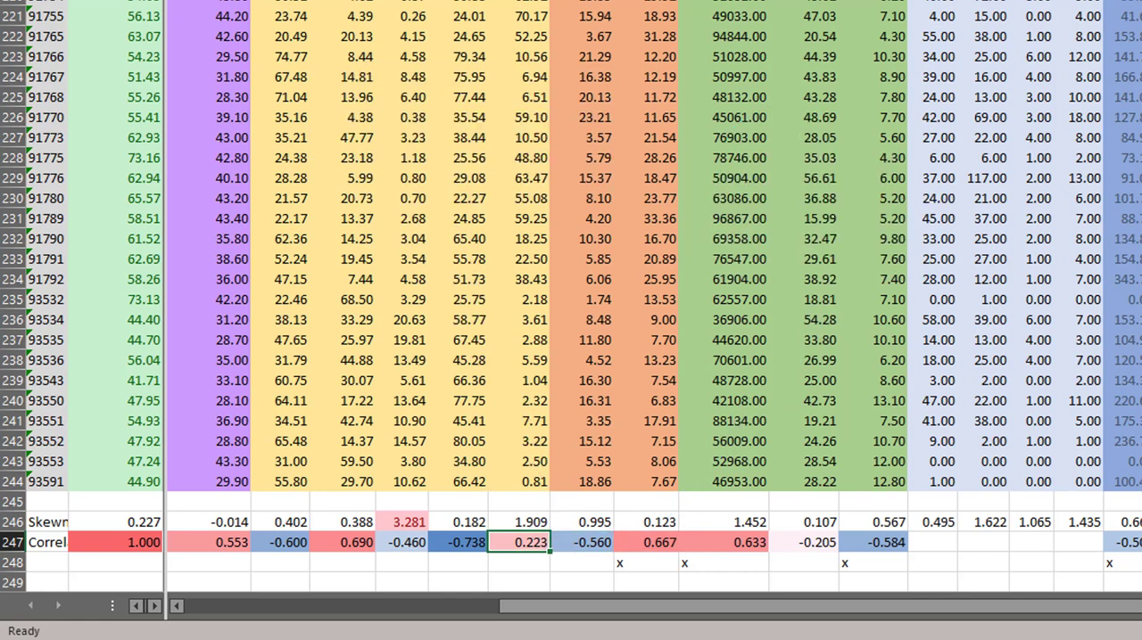
key("Left")
key("Down")
type("x")
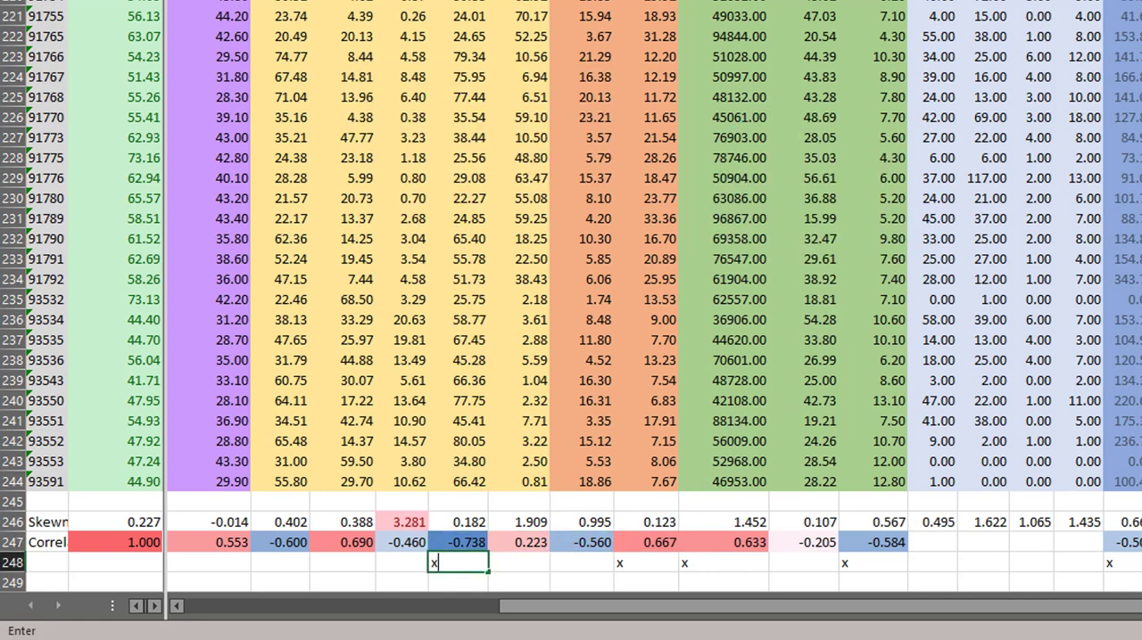
key("Up")
key("shift+Up")
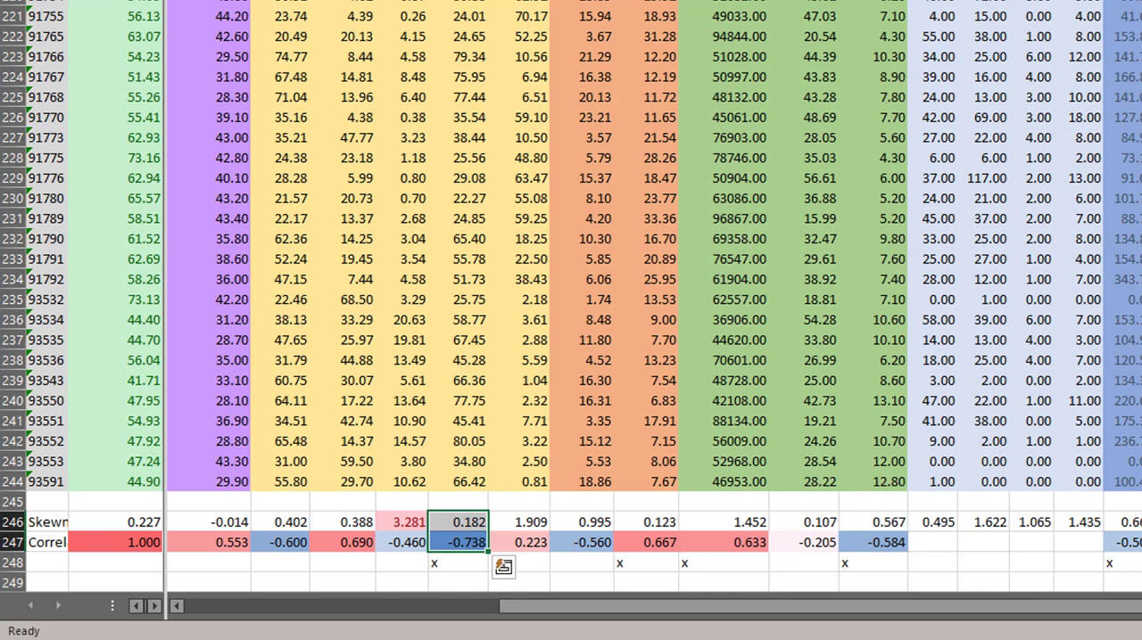
Step: Mark PctWhite as a chosen variable with an x in I248
key("Down")
key("Left")
key("Left")
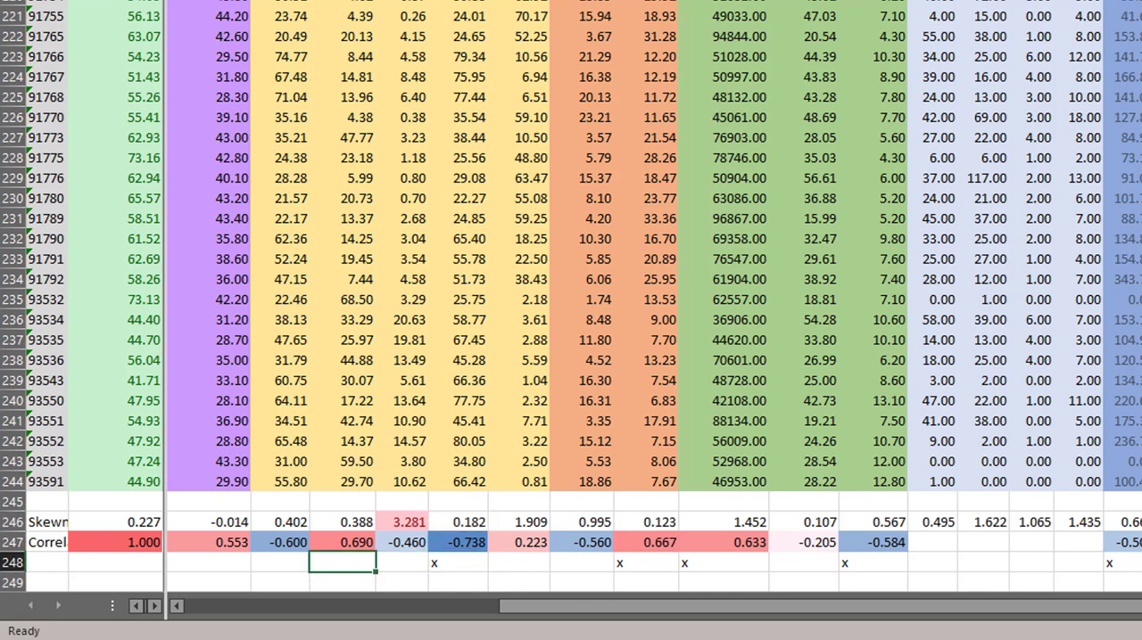
type("x")
key("Right")
key("Right")
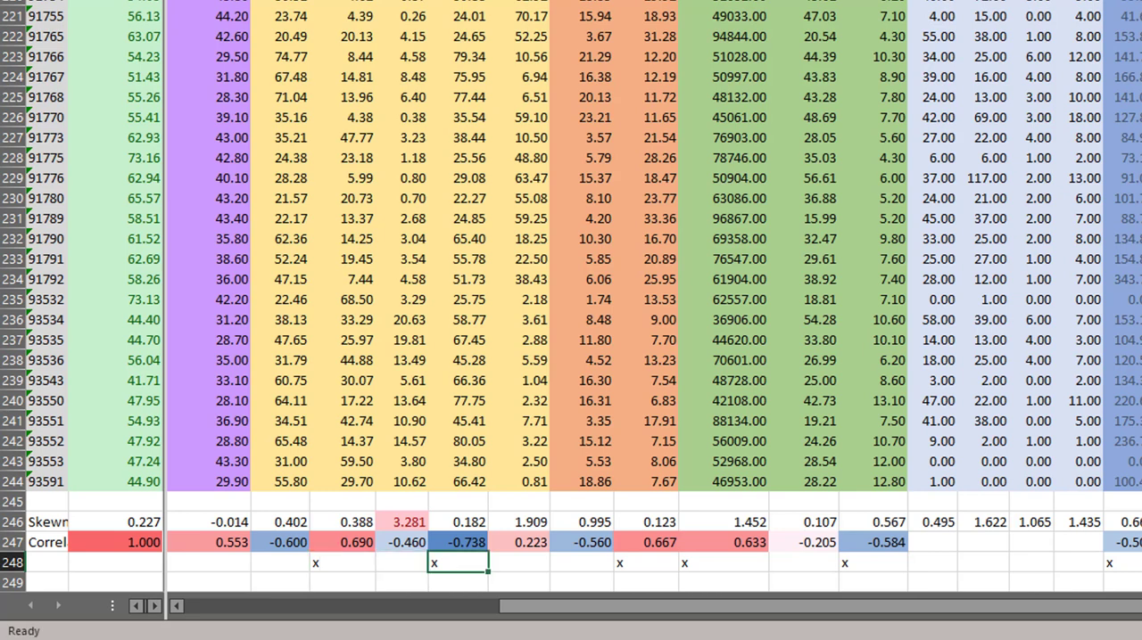
Step: Check the PCTHisp and PctBlck correlations, leave both unmarked, and mark Median Age with an x in G248
key("Left")
key("Left")
key("Left")
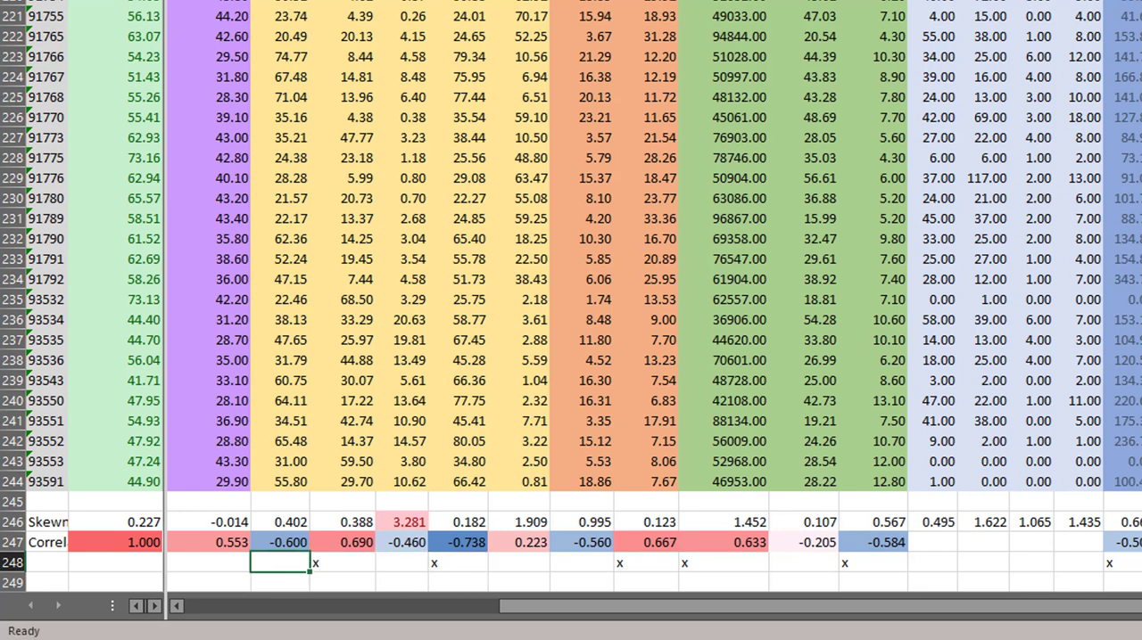
key("Right")
key("Right")
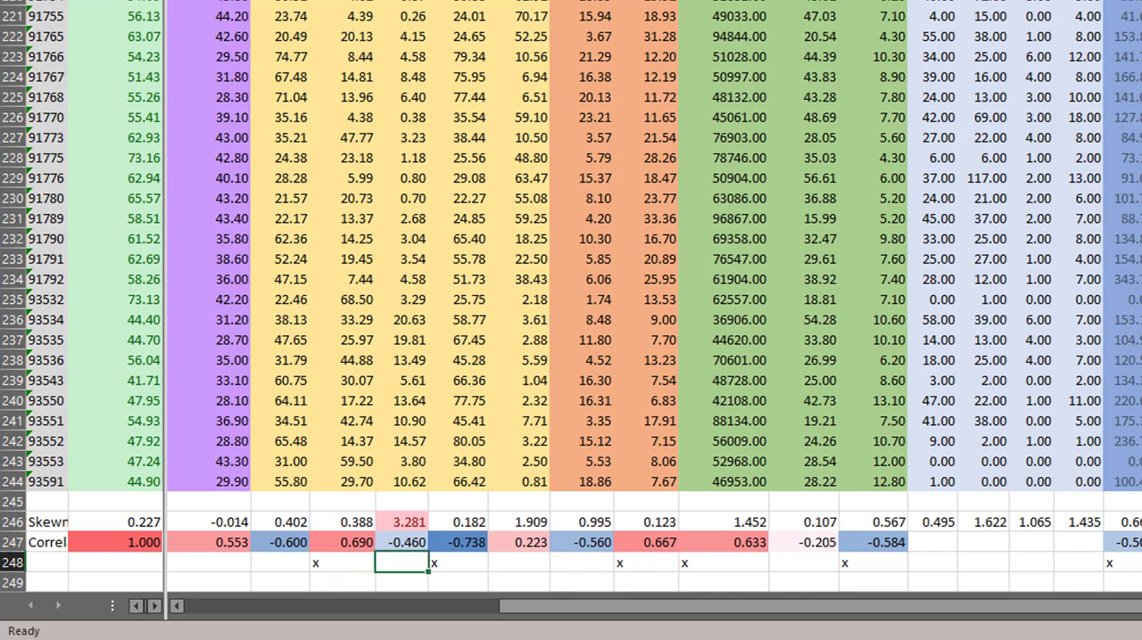
key("Left")
key("Left")
key("Left")
key("Left")
key("Left")
key("Left")
key("Left")
key("Left")
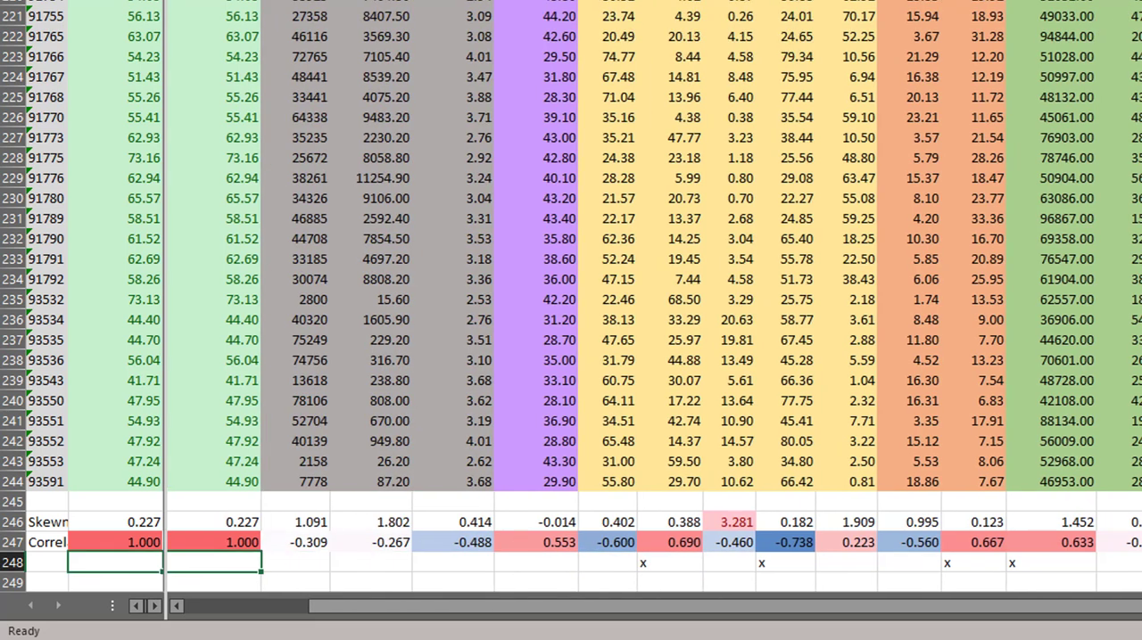
key("Right")
key("Right")
key("Right")
key("Right")
key("Right")
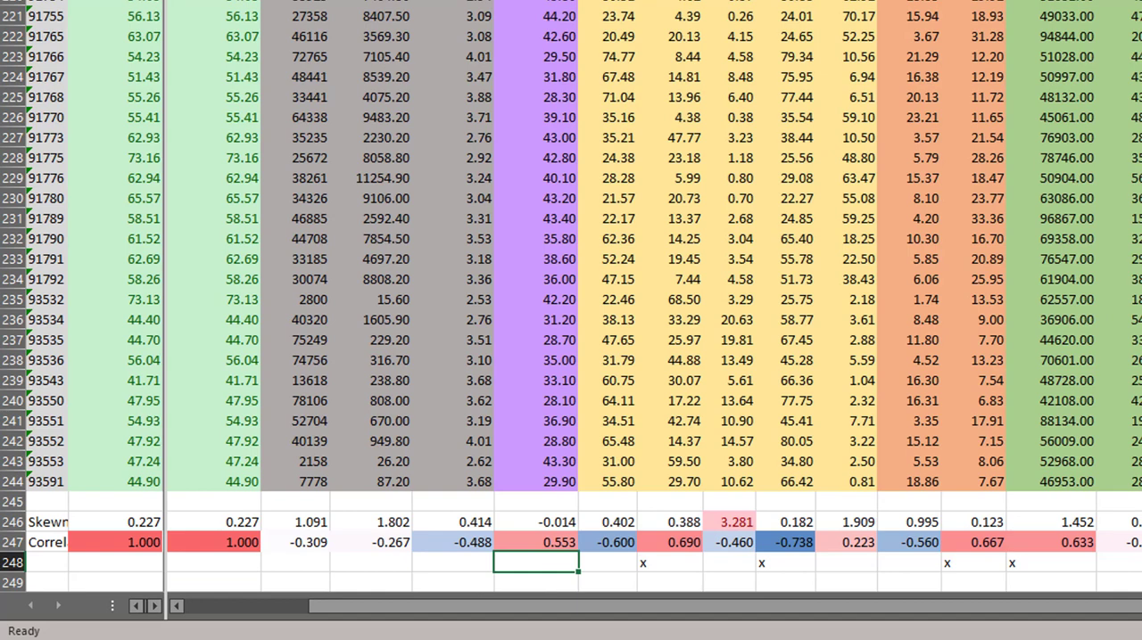
type("x")
Step: Mark Avg HH Size with an x in F248, leaving Total Pop and Pop Density unmarked
key("Left")
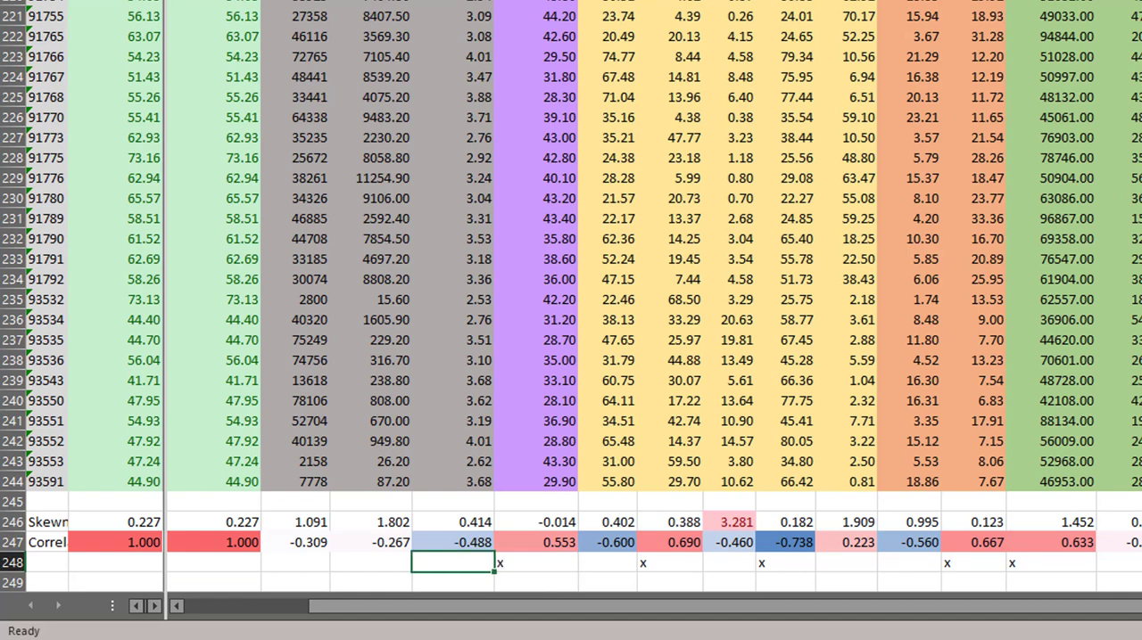
type("x")
key("Left")
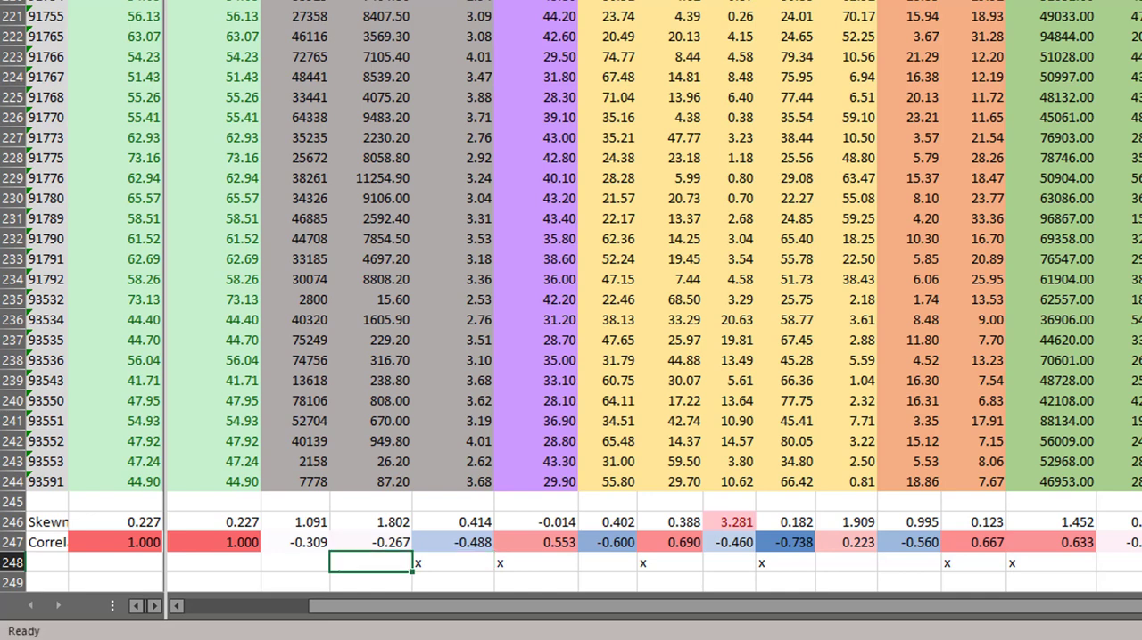
key("Left")
key("Right")
key("Up")
key("Down")
key("Right")
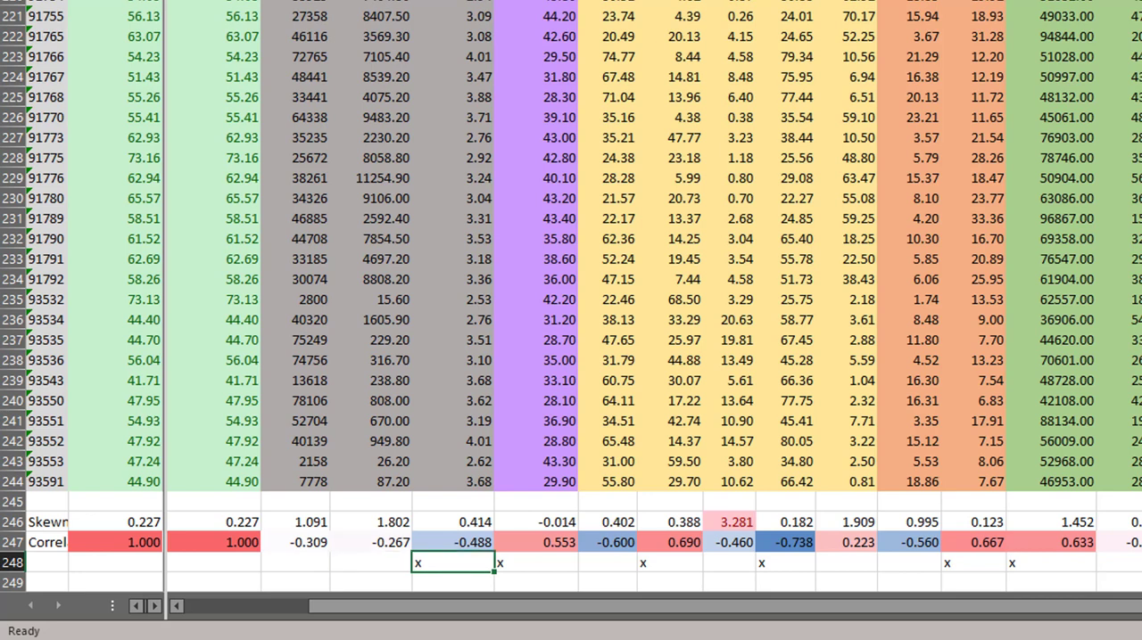
Step: Review the variables marked with an x along row 248, starting from Avg HH Size in F248
key("shift+Right")
key("shift+Right")
key("shift+Right")
key("shift+Right")
key("shift+Right")
key("shift+Right")
key("shift+Right")
key("shift+Right")
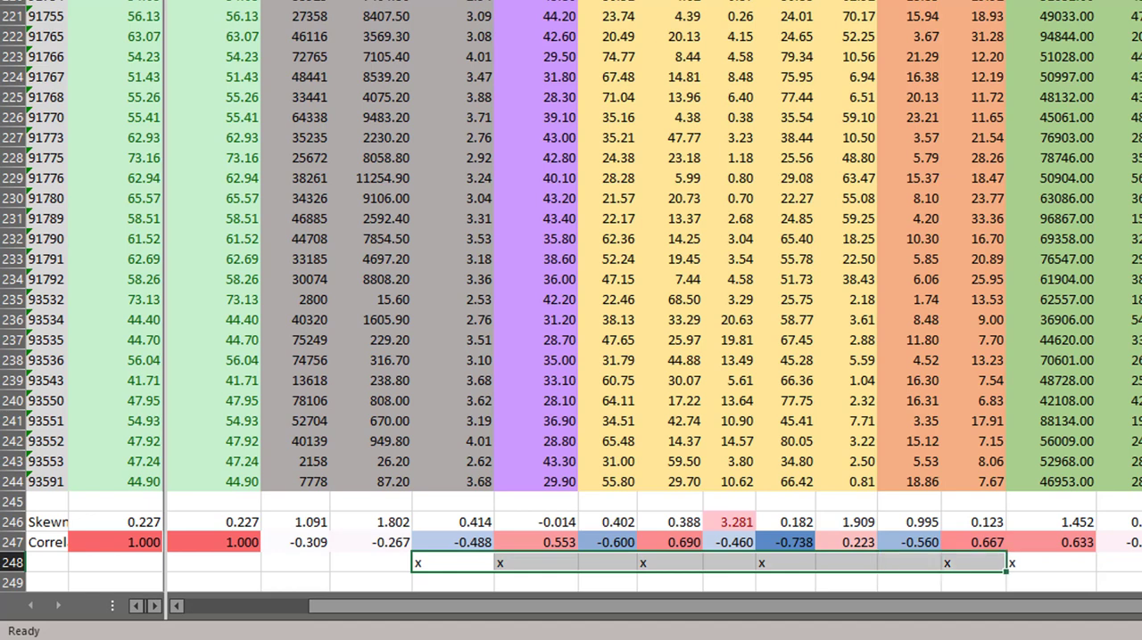
key("shift+Right")
key("shift+Right")
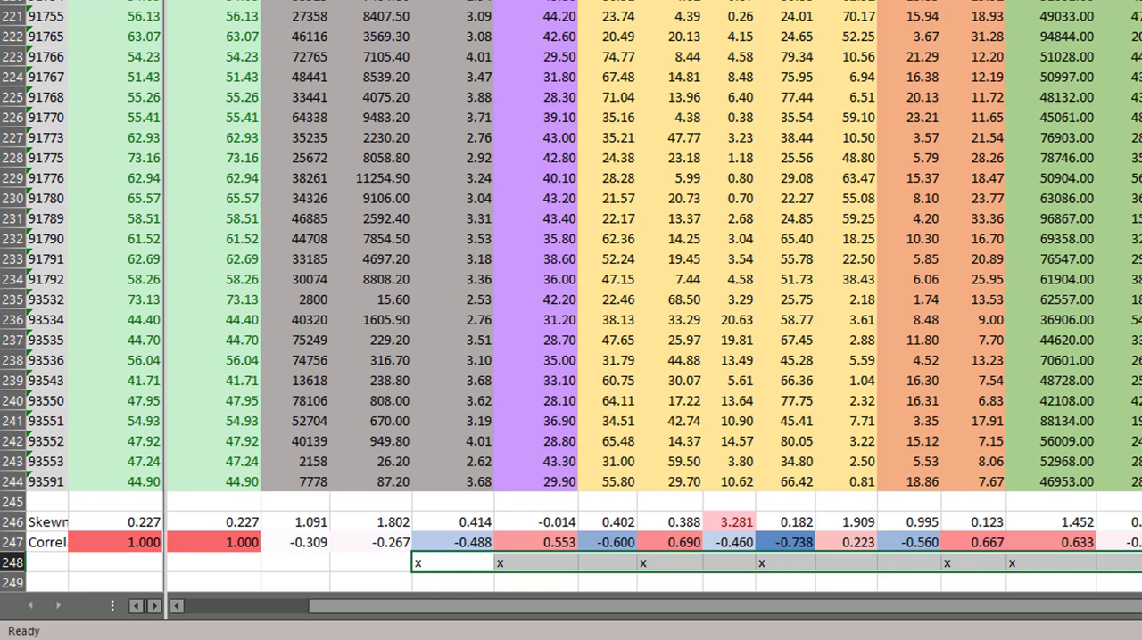
key("Up")
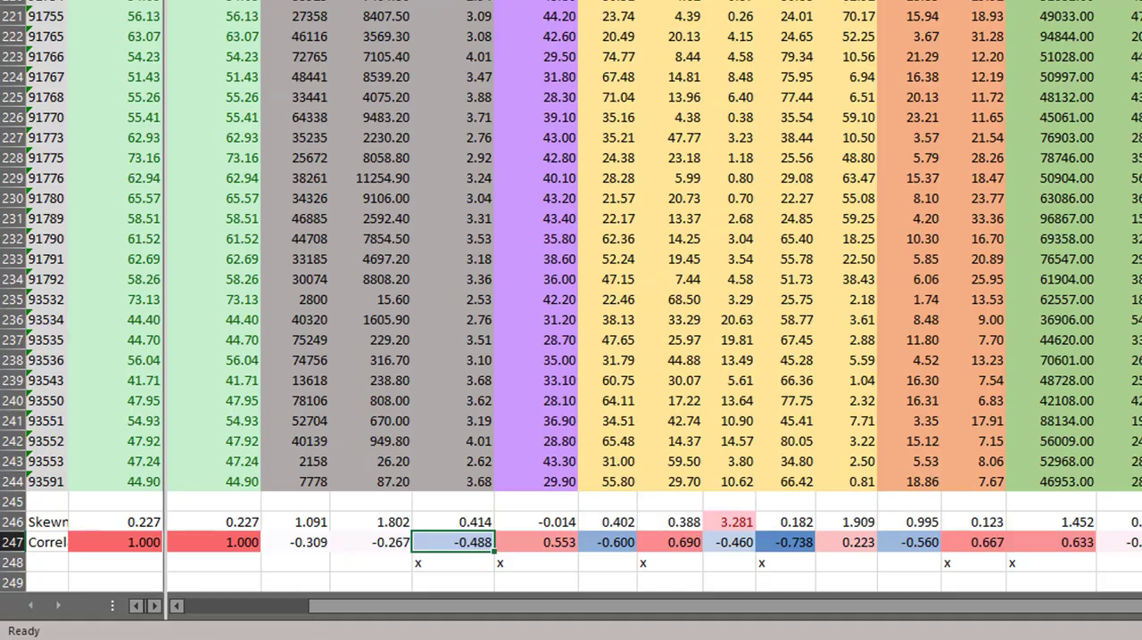
left_click(975, 510)
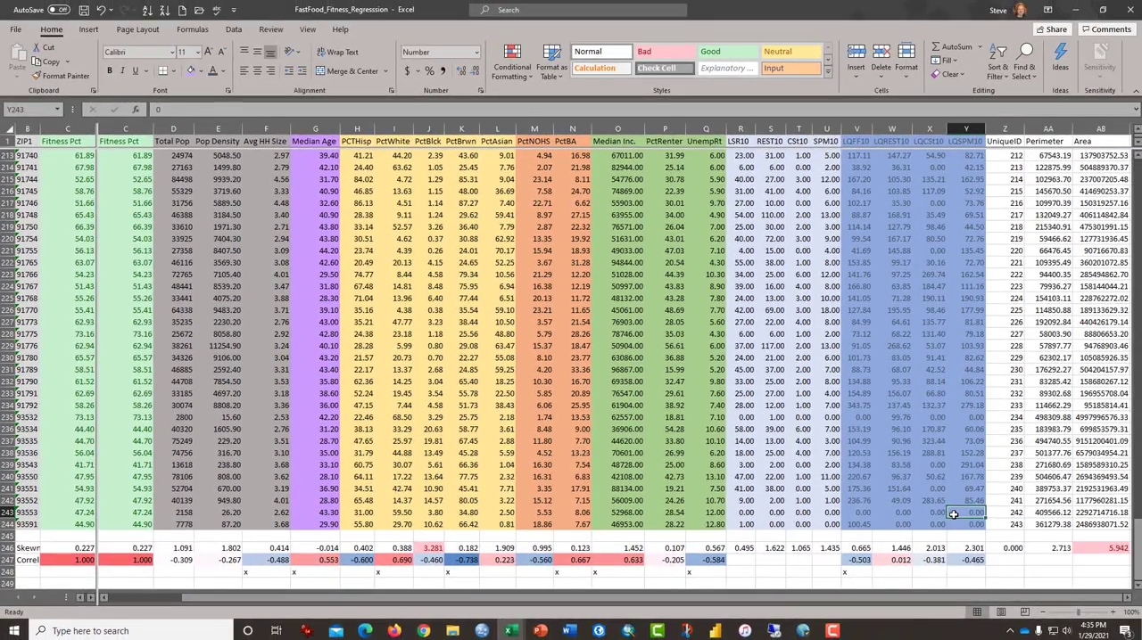
Step: Copy the whole data table A1:AB244 with its headers, leaving out the skewness and correlation rows
key("ctrl+Up")
key("ctrl+Home")
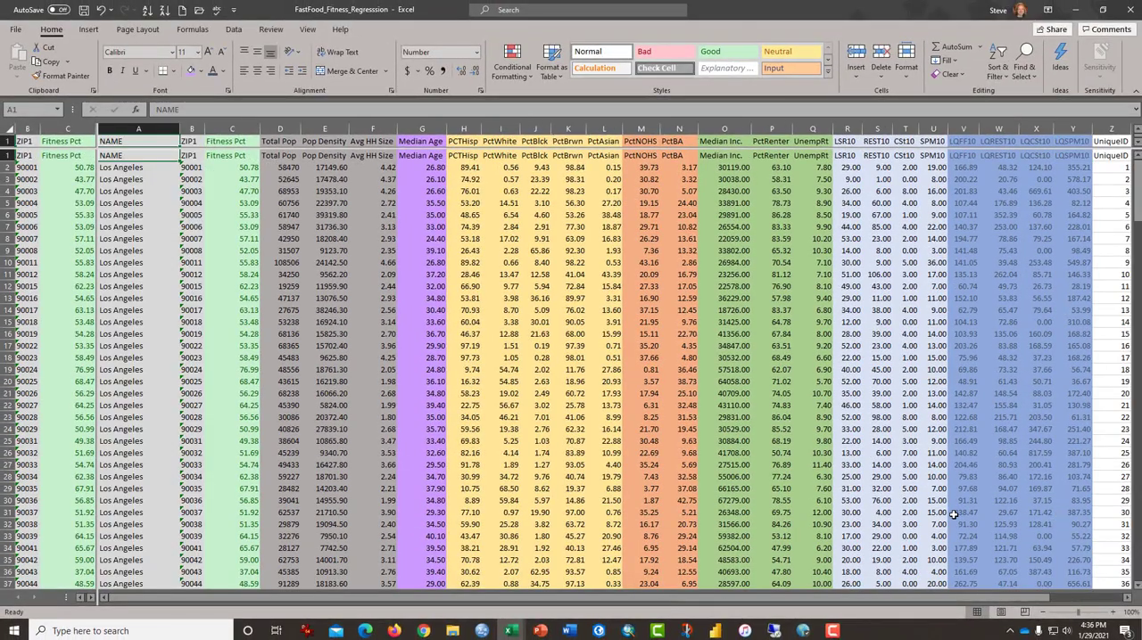
key("ctrl+shift+Right")
key("ctrl+shift+Down")
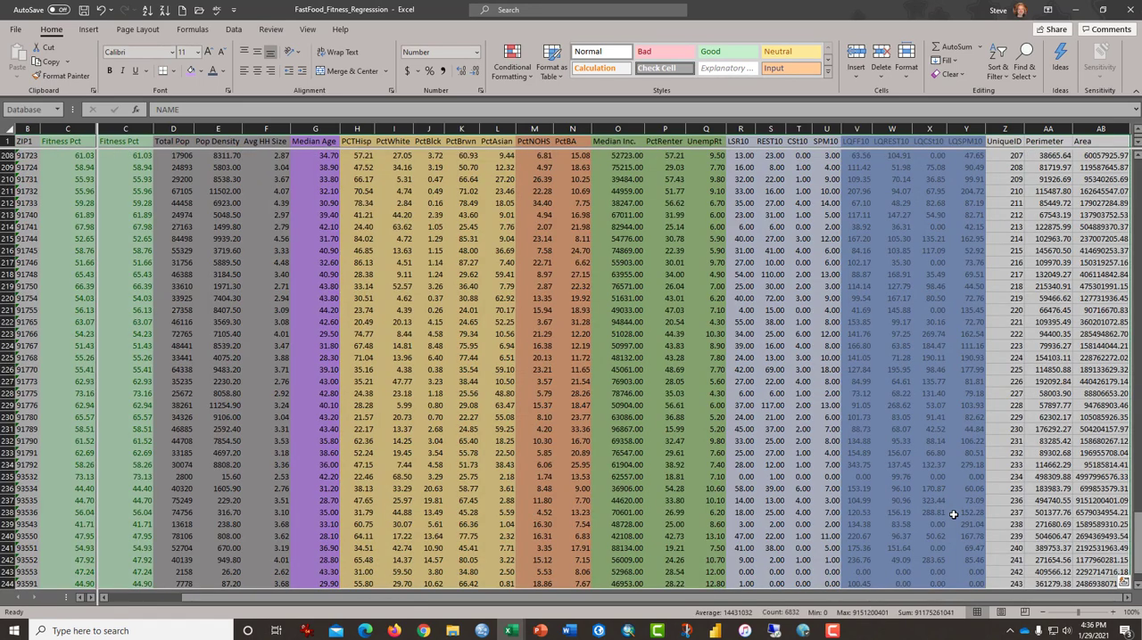
key("ctrl+c")
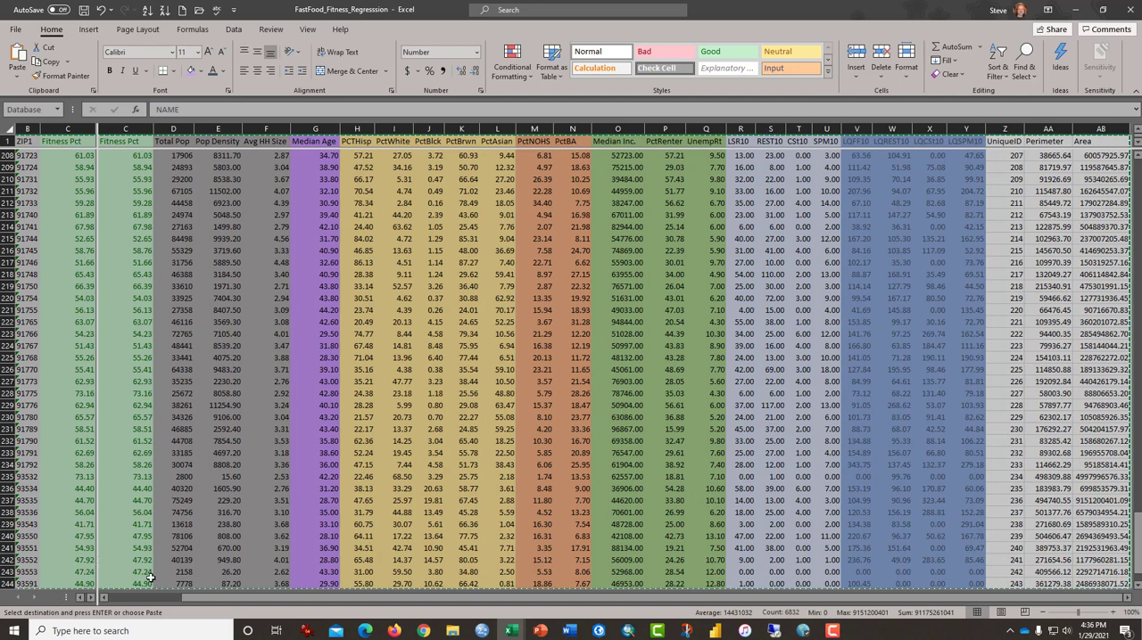
Step: Remove the vertical window split, add a new worksheet and paste the copied table at A1
double_click(97, 589)
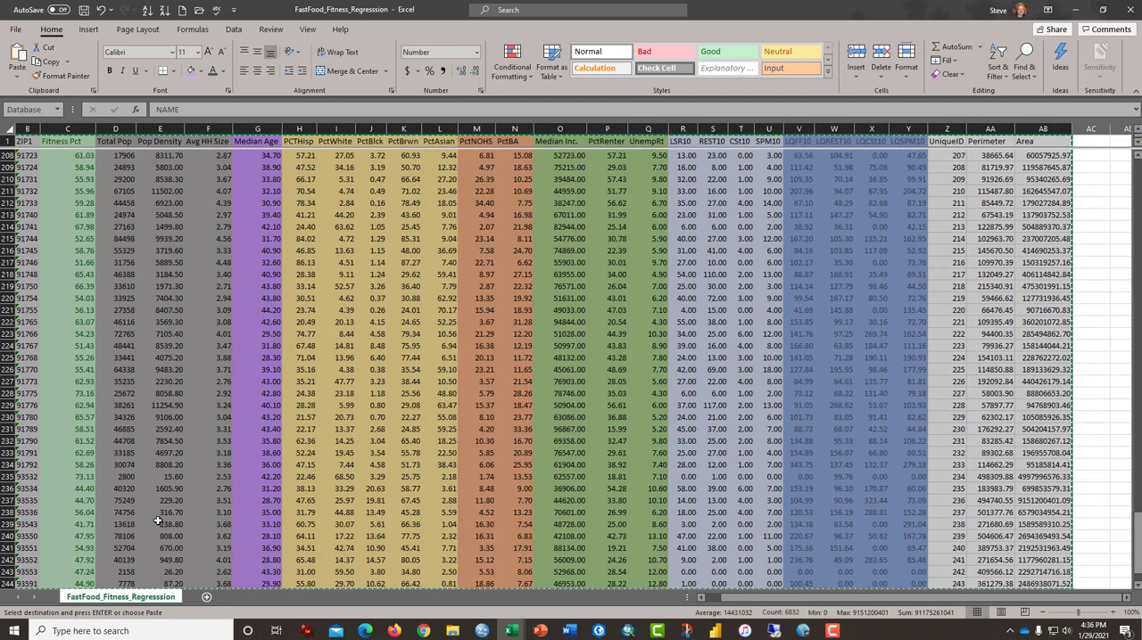
left_click(207, 601)
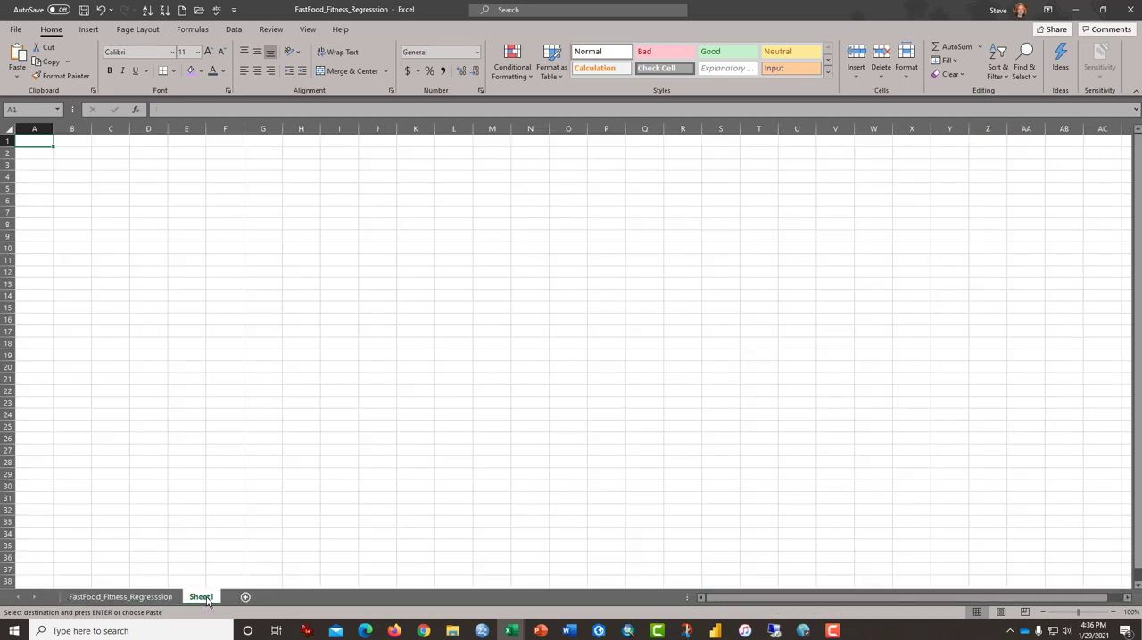
key("ctrl+v")
key("Right")
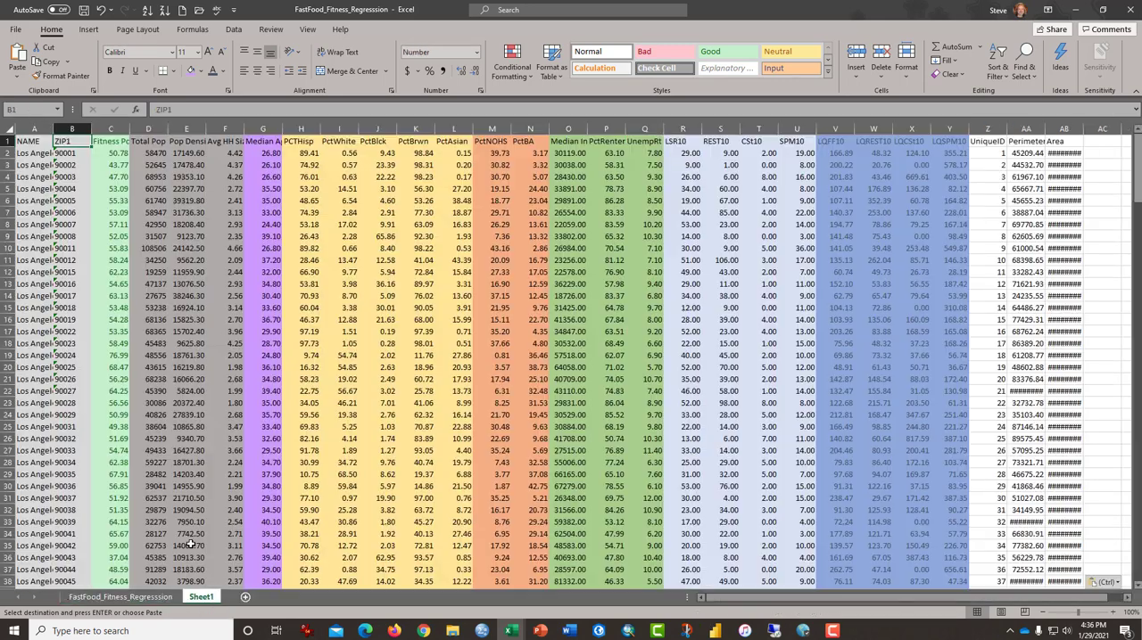
key("Right")
key("Right")
key("shift+Down")
key("shift+Down")
key("shift+Down")
key("shift+Down")
key("shift+Down")
key("shift+Down")
key("shift+Down")
key("shift+Down")
key("shift+Down")
key("shift+Down")
key("shift+Down")
key("shift+Down")
key("shift+Down")
key("shift+Down")
key("shift+Down")
key("shift+Down")
key("shift+Down")
key("shift+Down")
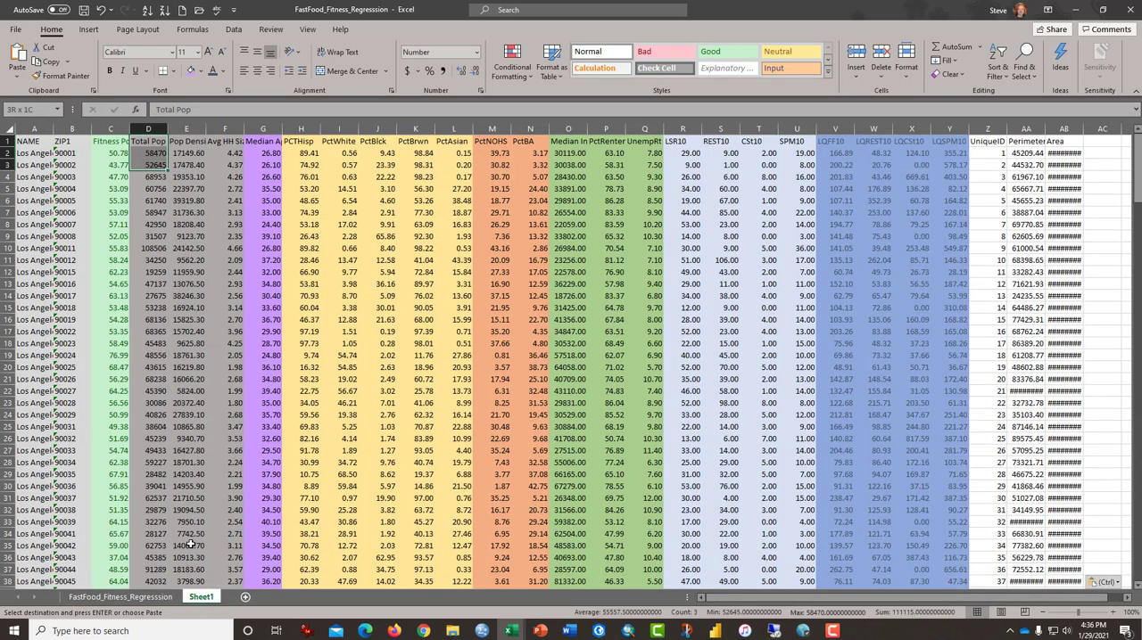
key("Up")
key("Left")
key("Left")
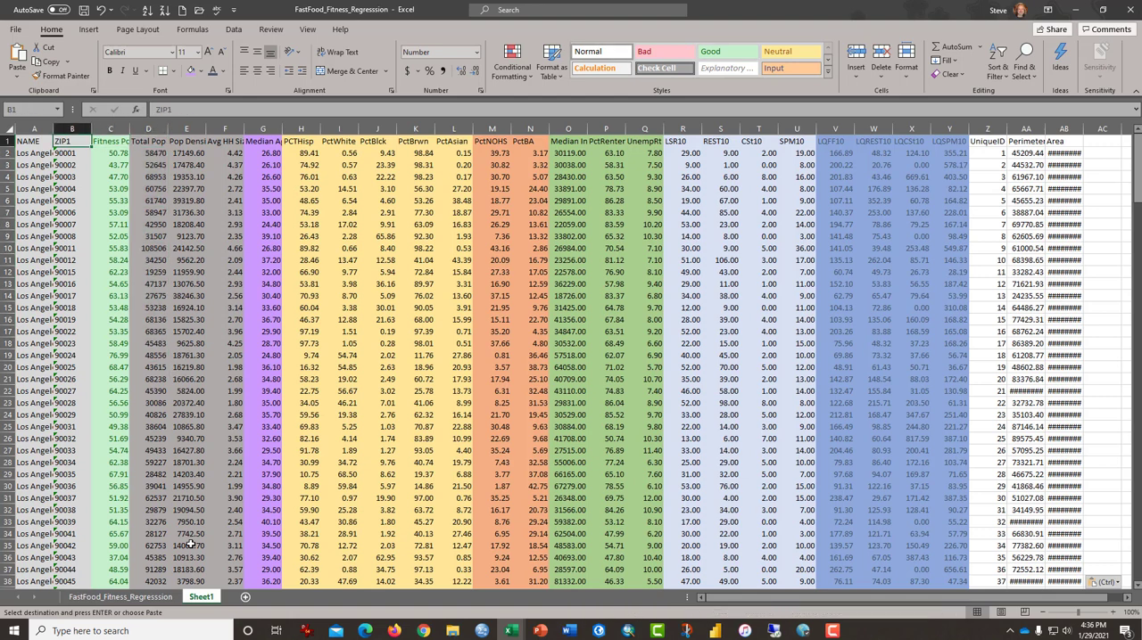
key("shift+Right")
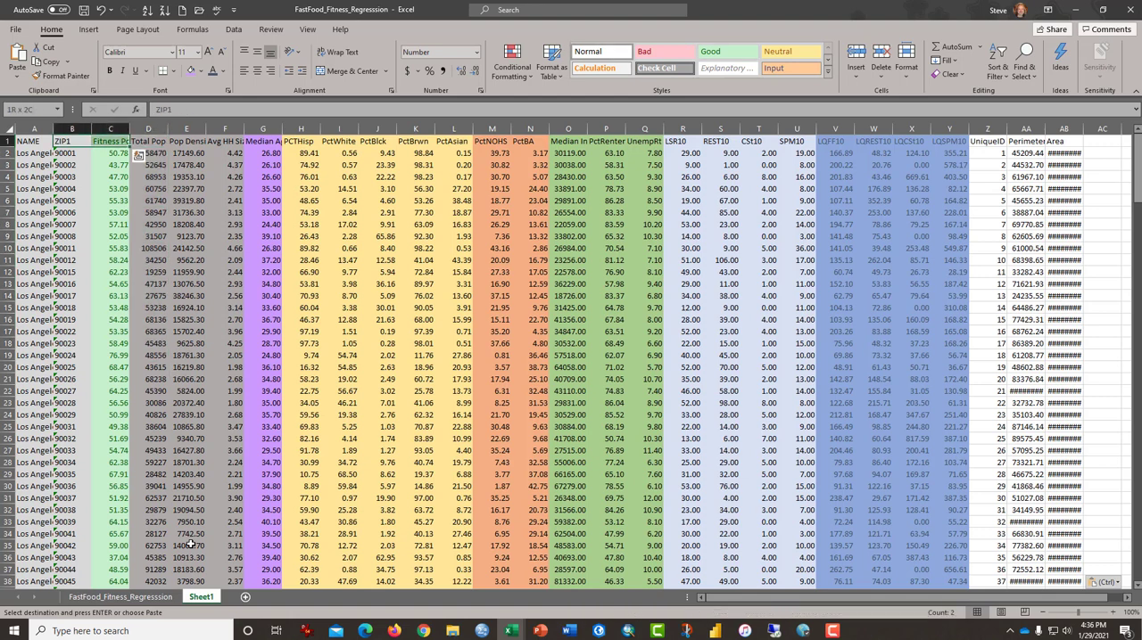
key("shift+Down")
key("shift+Down")
key("Right")
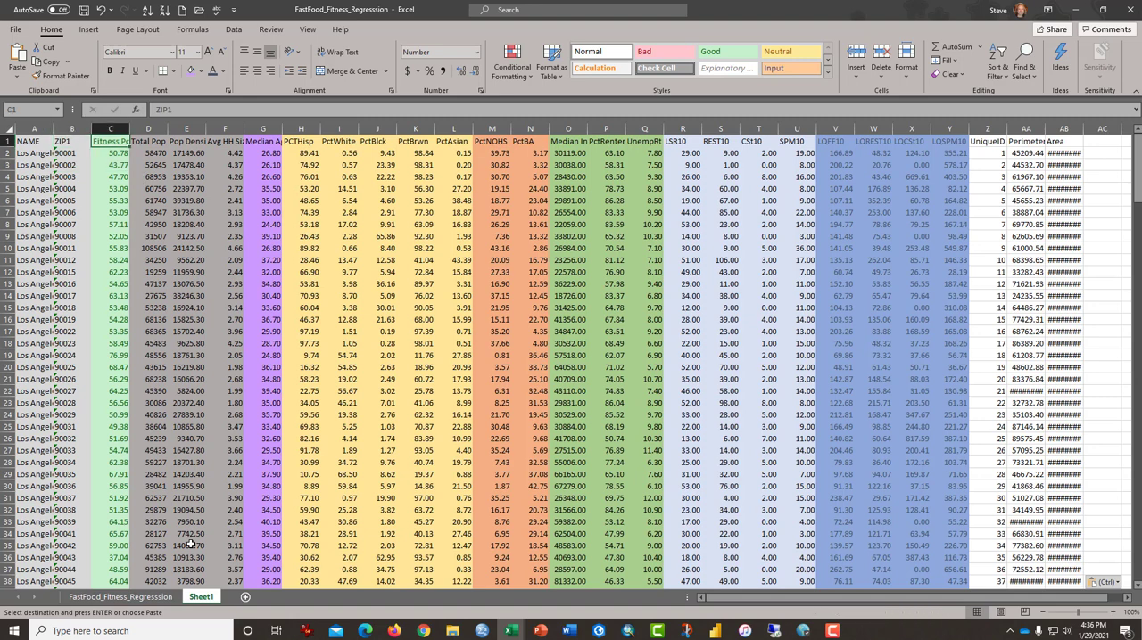
key("Right")
key("shift+Right")
key("shift+Right")
key("shift+Right")
key("shift+Right")
key("shift+Right")
key("shift+Right")
key("shift+Right")
key("shift+Right")
key("shift+Right")
key("shift+Right")
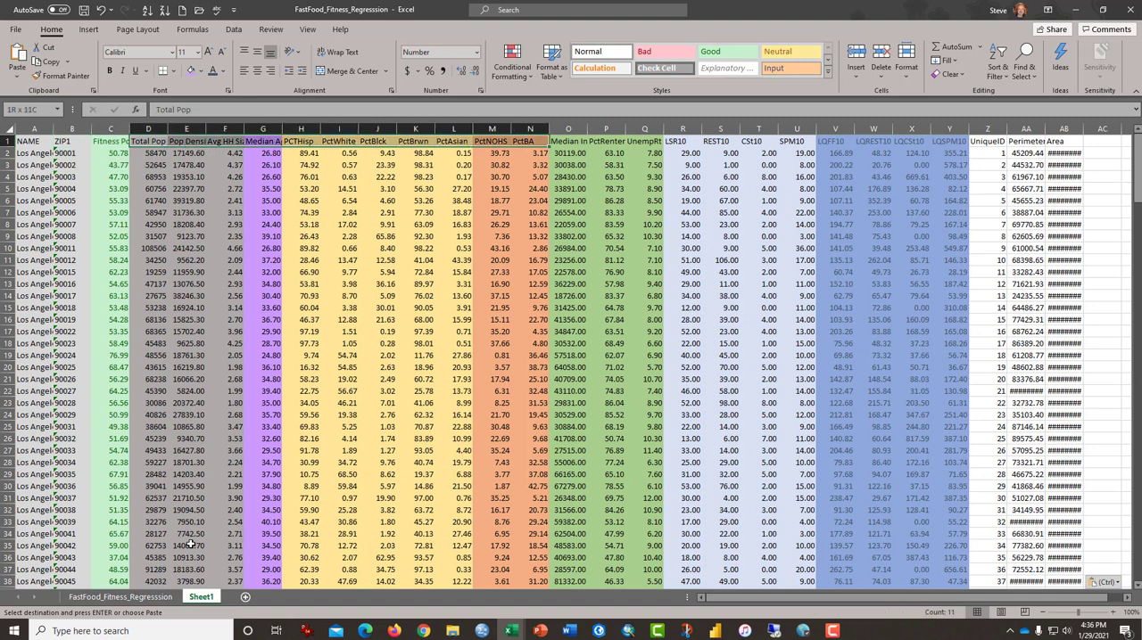
key("shift+Left")
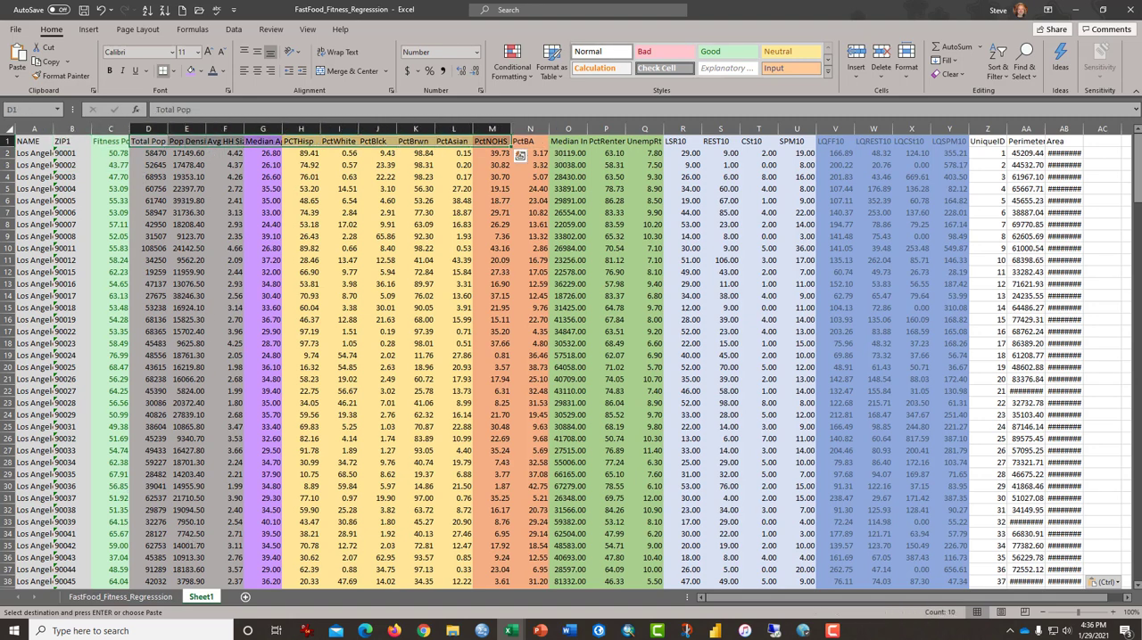
Step: Insert eight blank columns between Fitness Pct and Total Pop, at columns D to K
left_click(135, 126)
left_click_drag(135, 127, 398, 130)
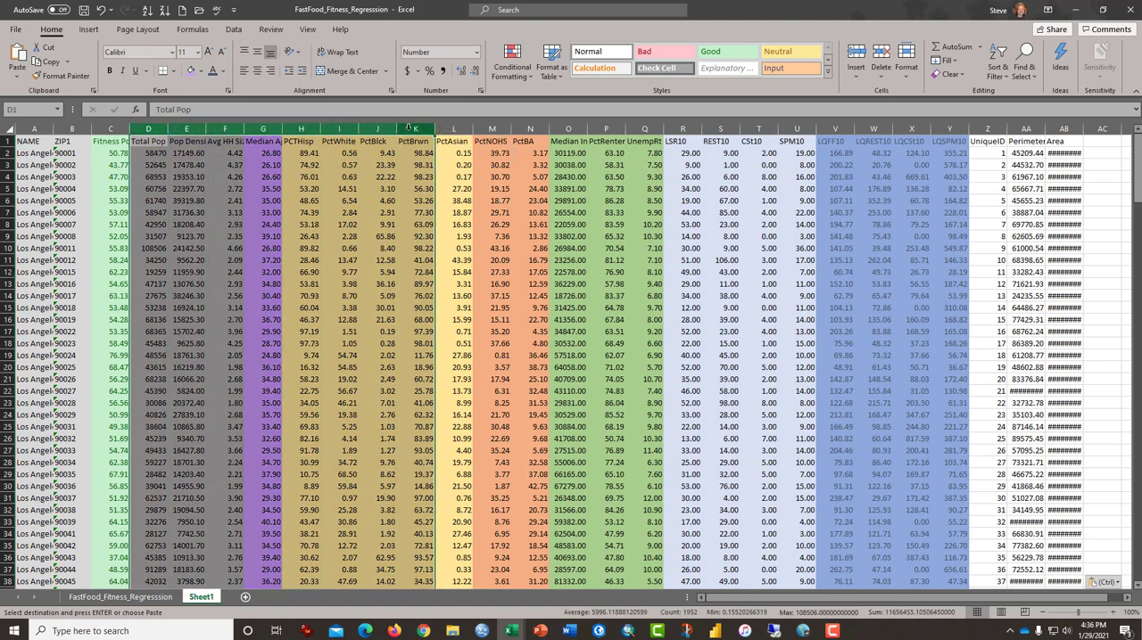
left_click(855, 58)
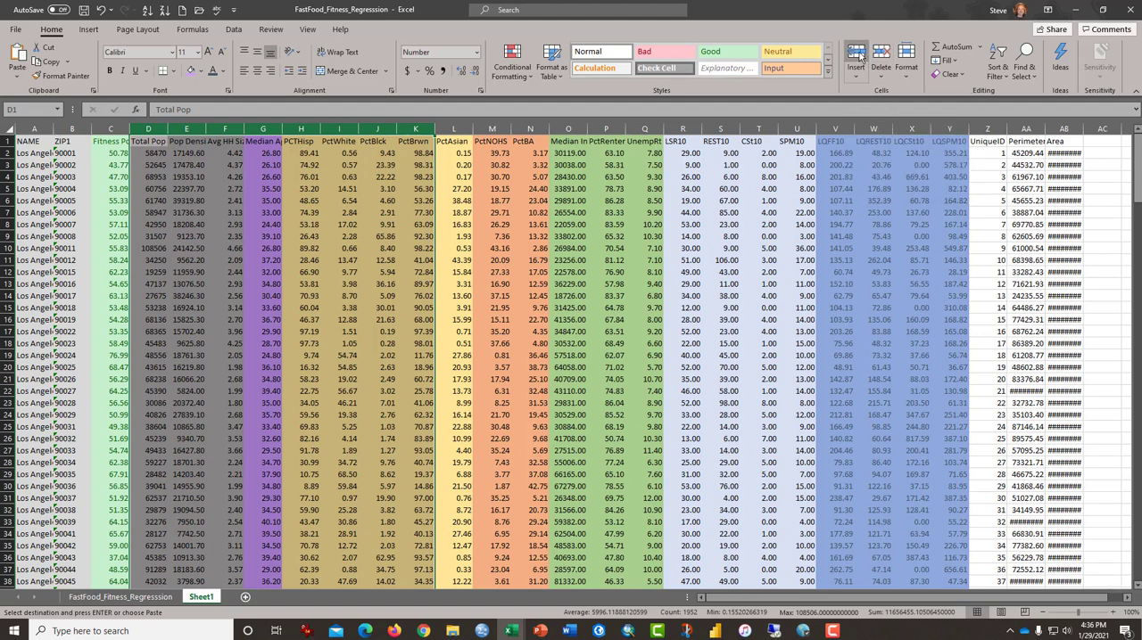
left_click(218, 235)
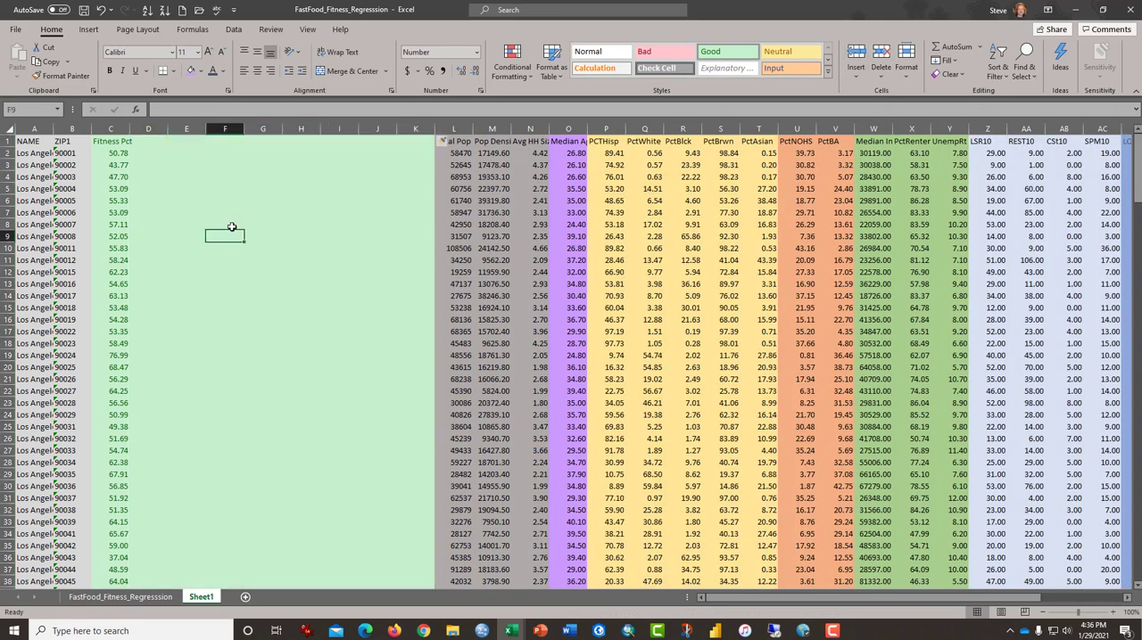
Step: Copy the Avg HH Size column with its header, from N1 down to its last data row
key("Right")
key("Right")
key("Right")
key("Right")
key("Right")
key("Right")
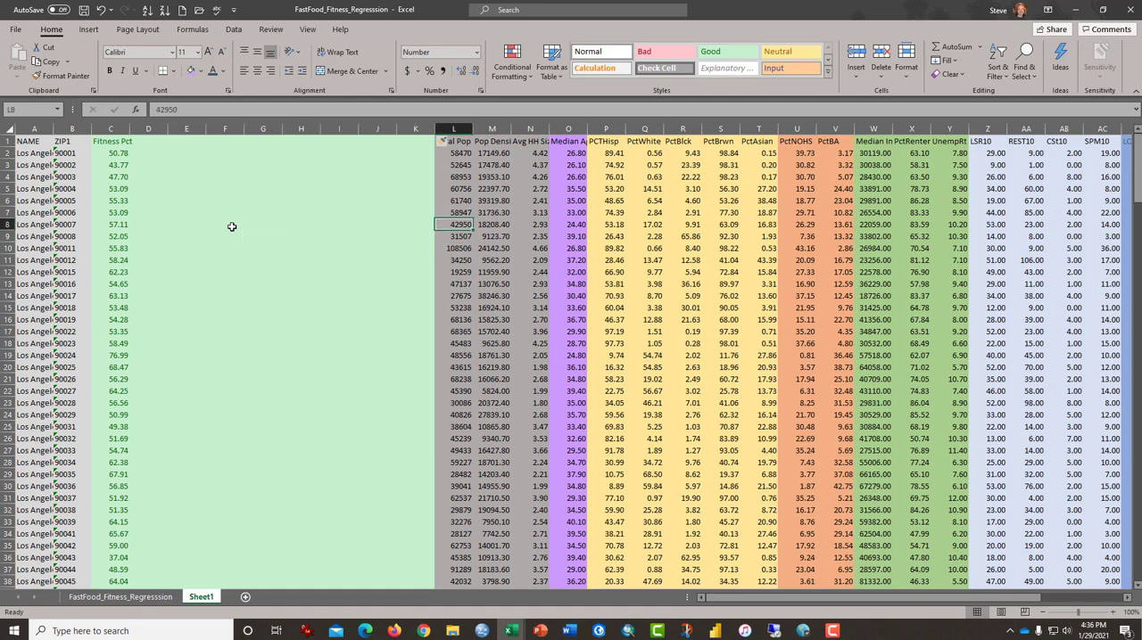
key("ctrl+Up")
key("Right")
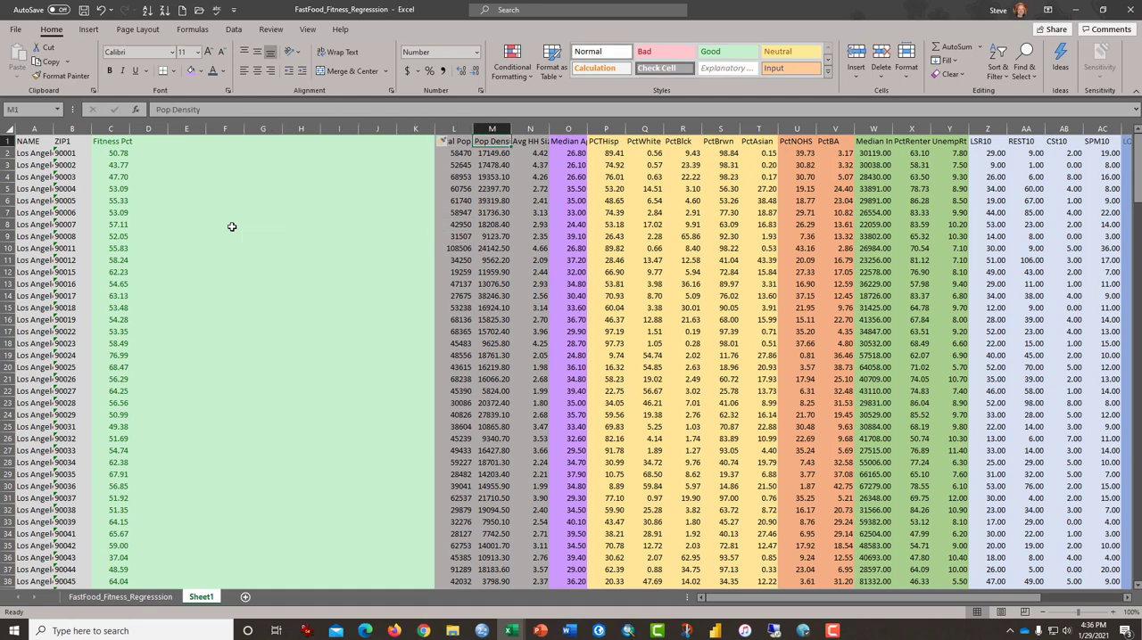
key("Right")
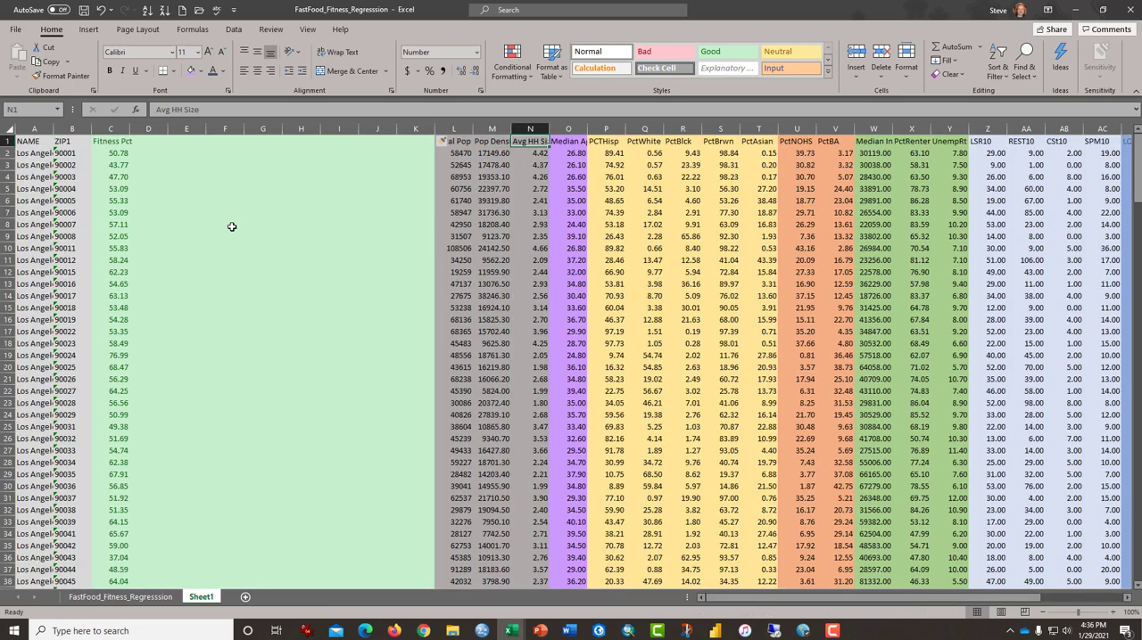
key("ctrl+shift+Down")
key("ctrl+BackSpace")
key("ctrl+shift+Down")
key("ctrl+c")
key("ctrl+BackSpace")
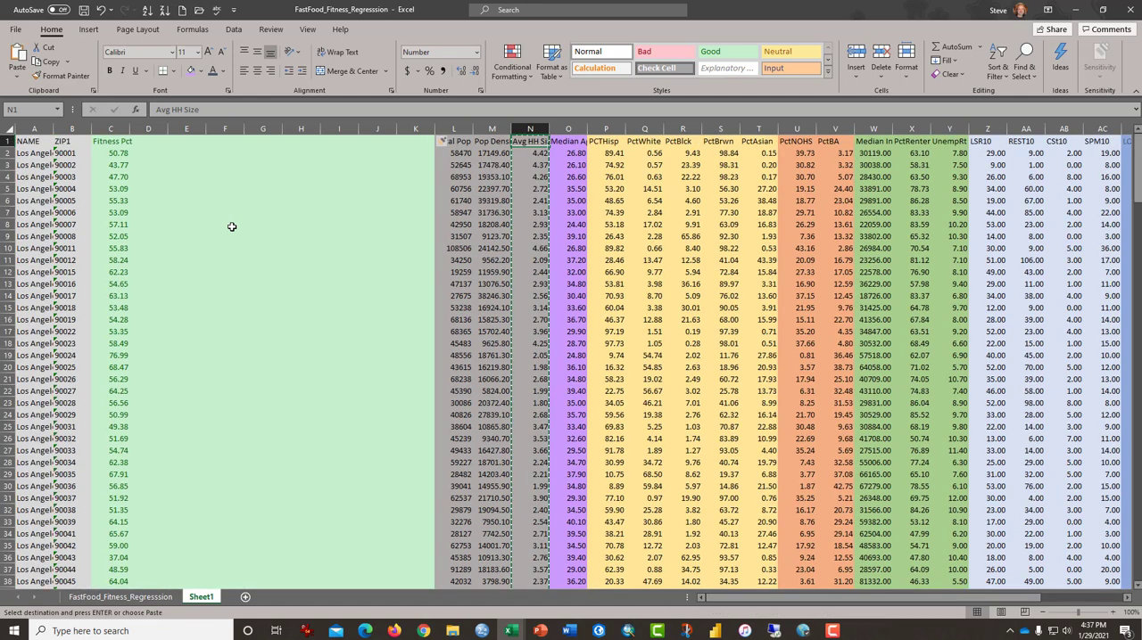
Step: Paste the copied Avg HH Size data into the first blank column beside Fitness Pct, starting at D1
key("Left")
key("Left")
key("Left")
key("Left")
key("Left")
key("Left")
key("Left")
key("Left")
key("Left")
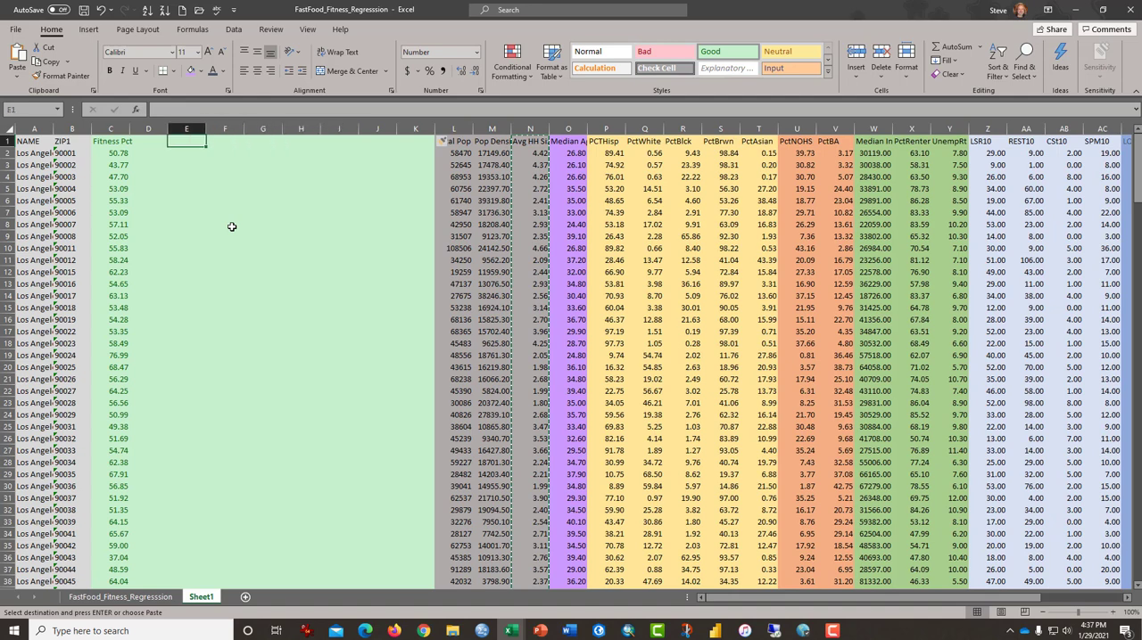
key("Left")
key("ctrl+v")
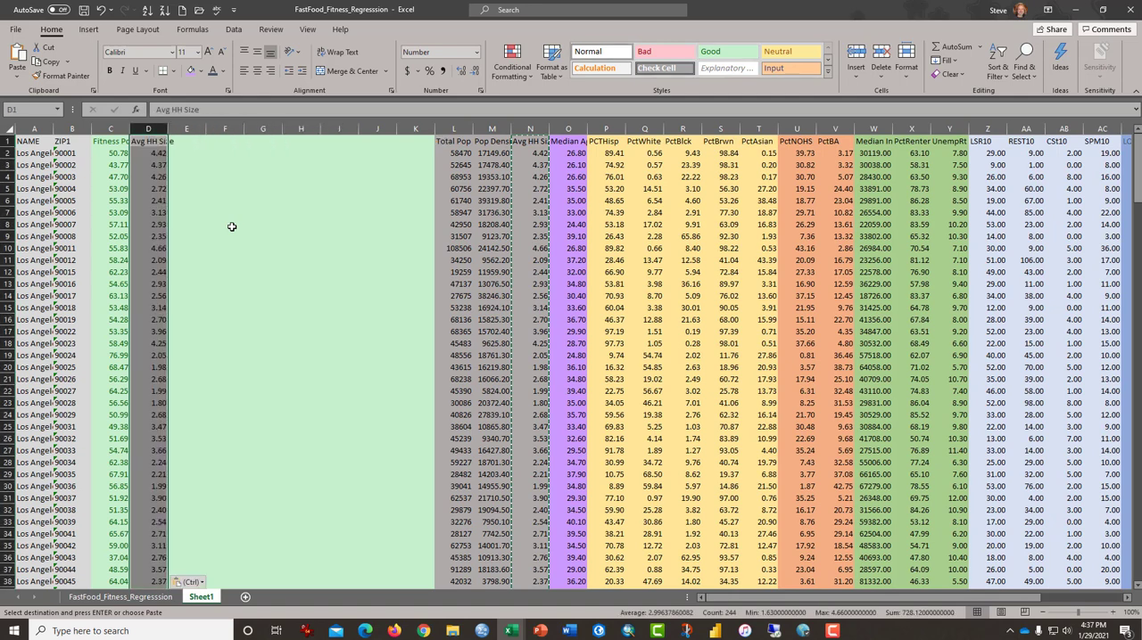